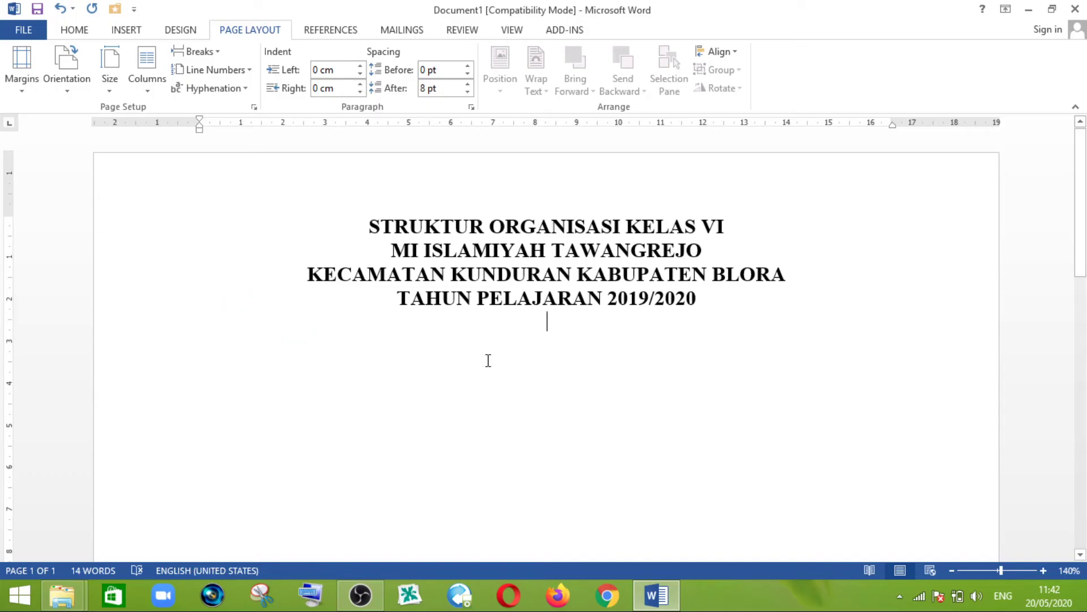
Add an empty line below the four-line document title.
key("Return")
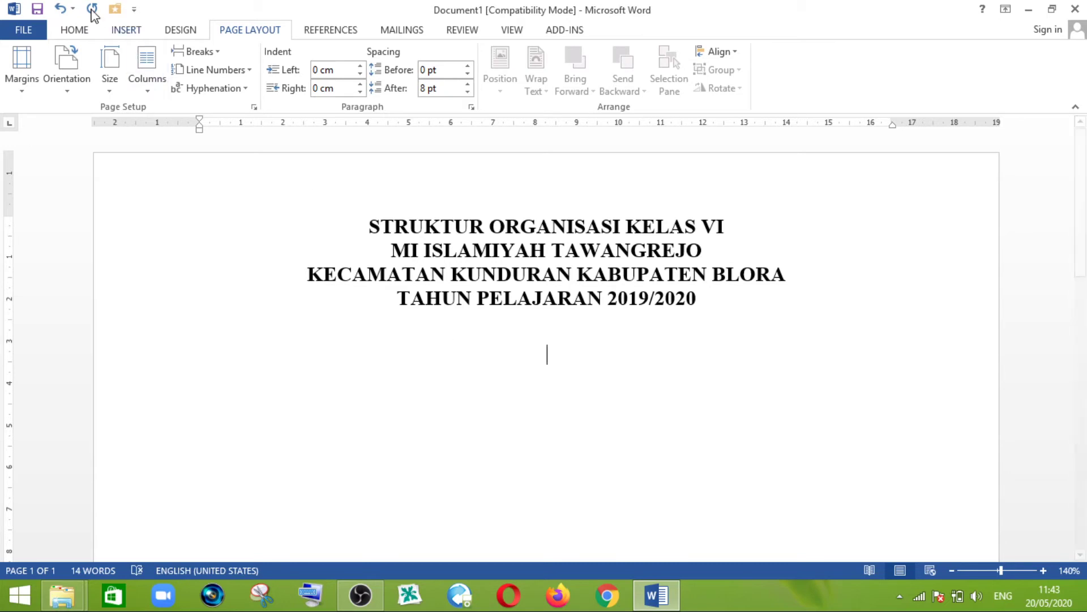
Set the page size to A4 (21 cm x 29.7 cm).
left_click(73, 30)
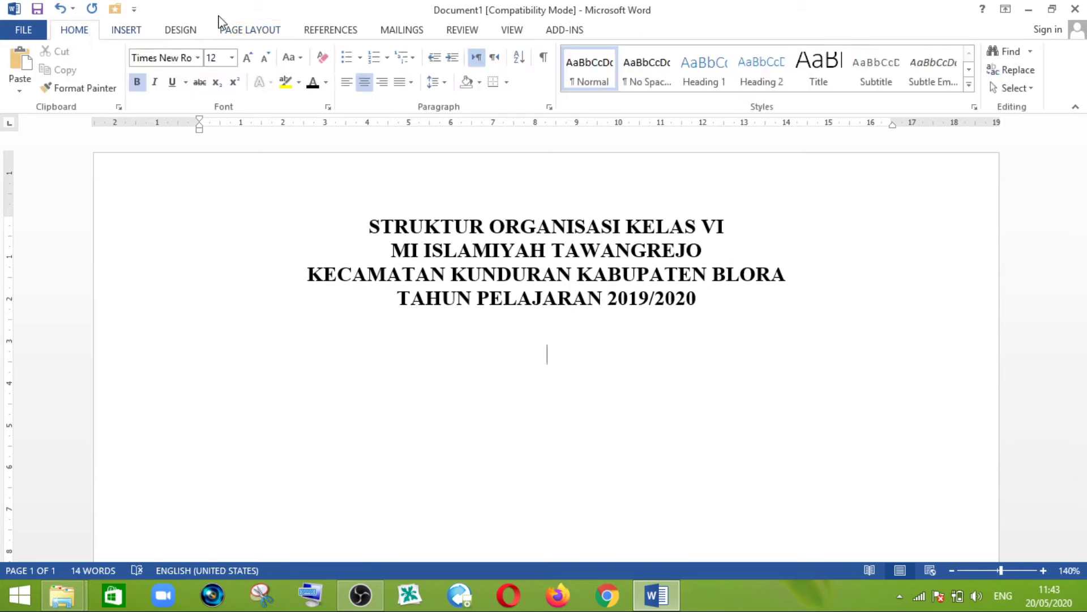
left_click(237, 35)
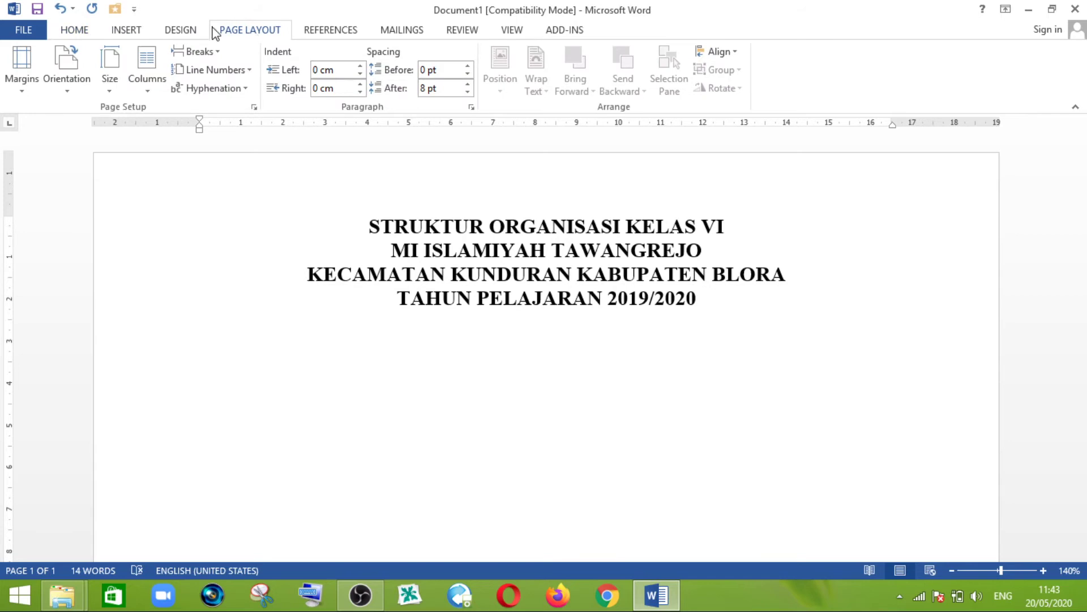
left_click(109, 90)
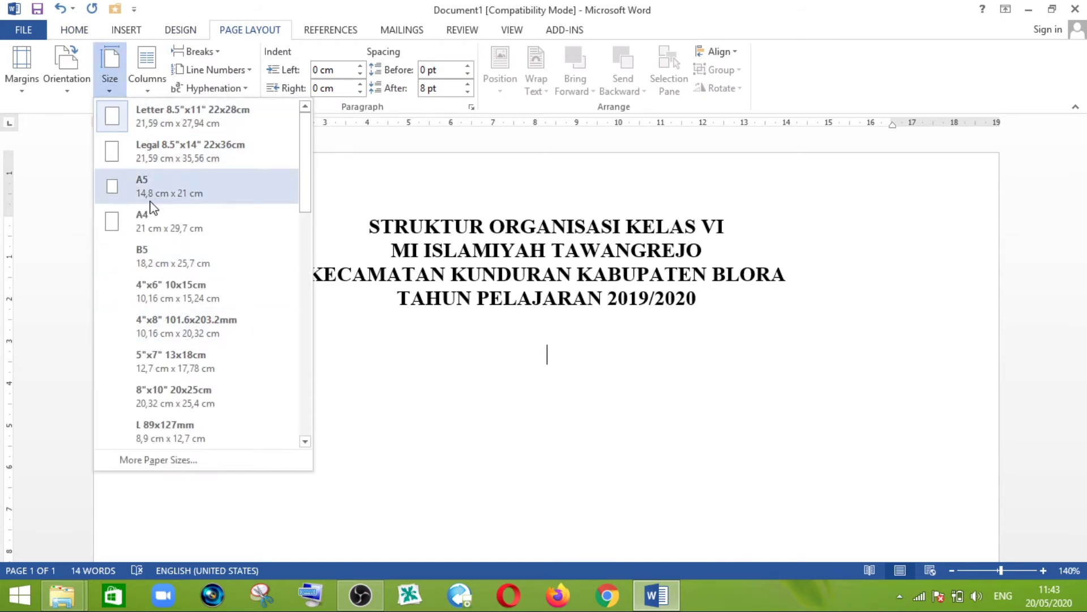
left_click(142, 221)
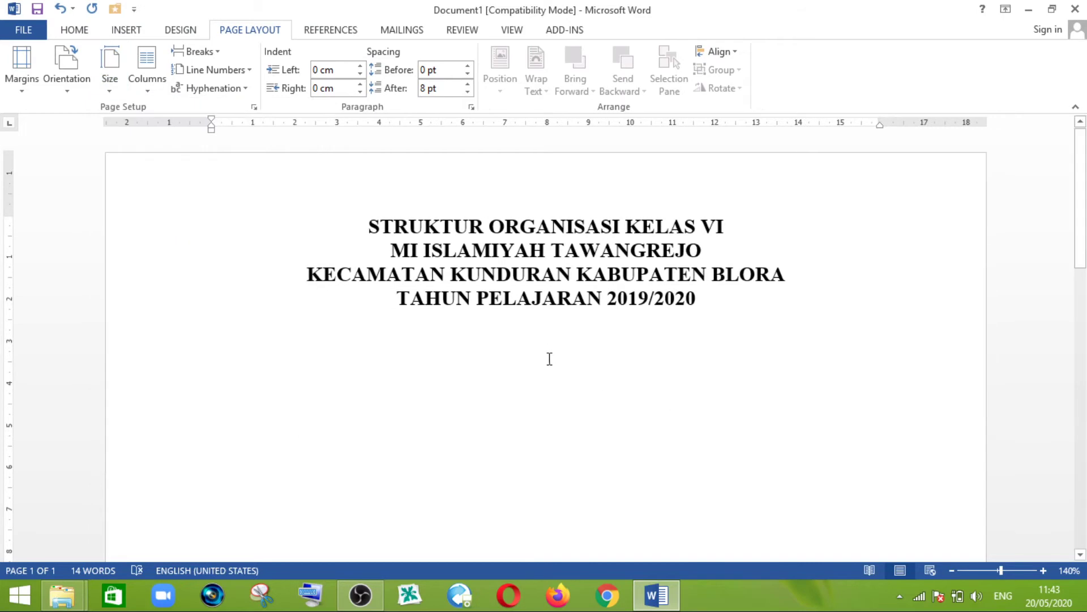
scroll(571, 304, "down", 1)
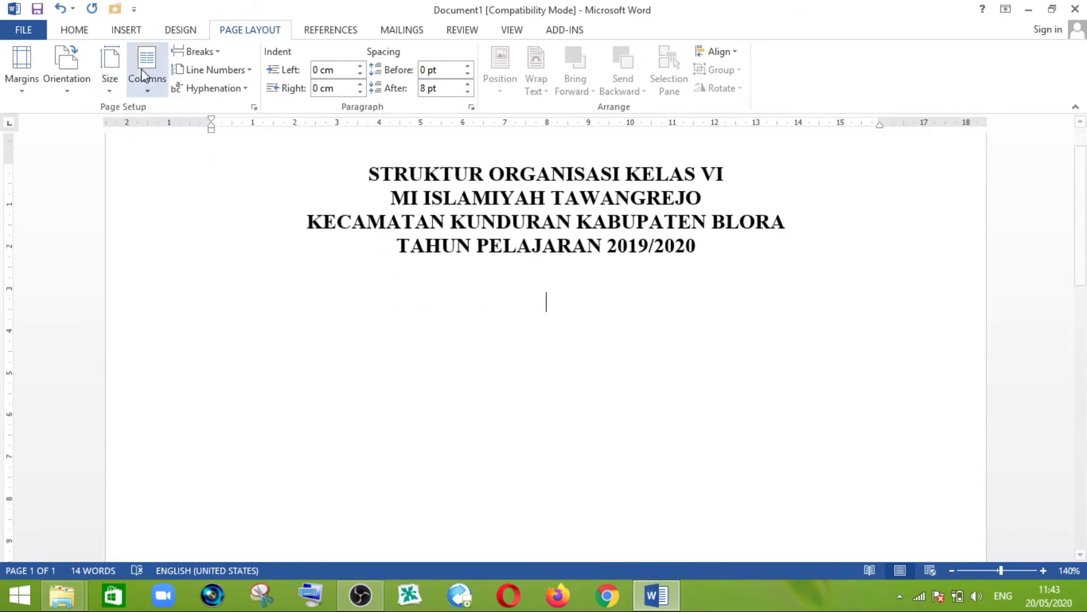
left_click(122, 31)
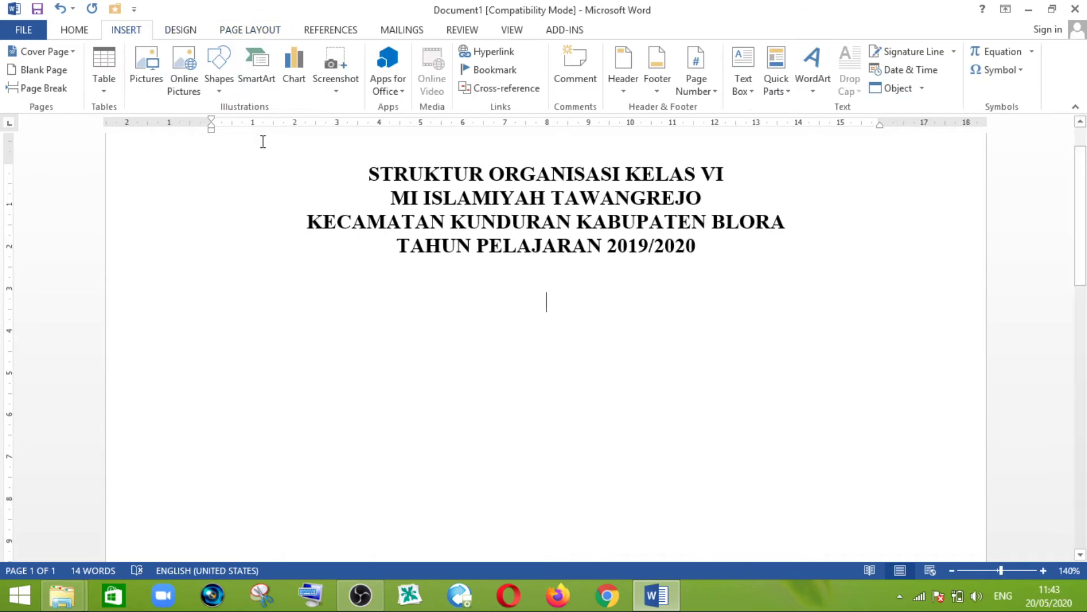
Draw a rectangle of about 0.91 cm by 4.47 cm centred below the title.
left_click(219, 90)
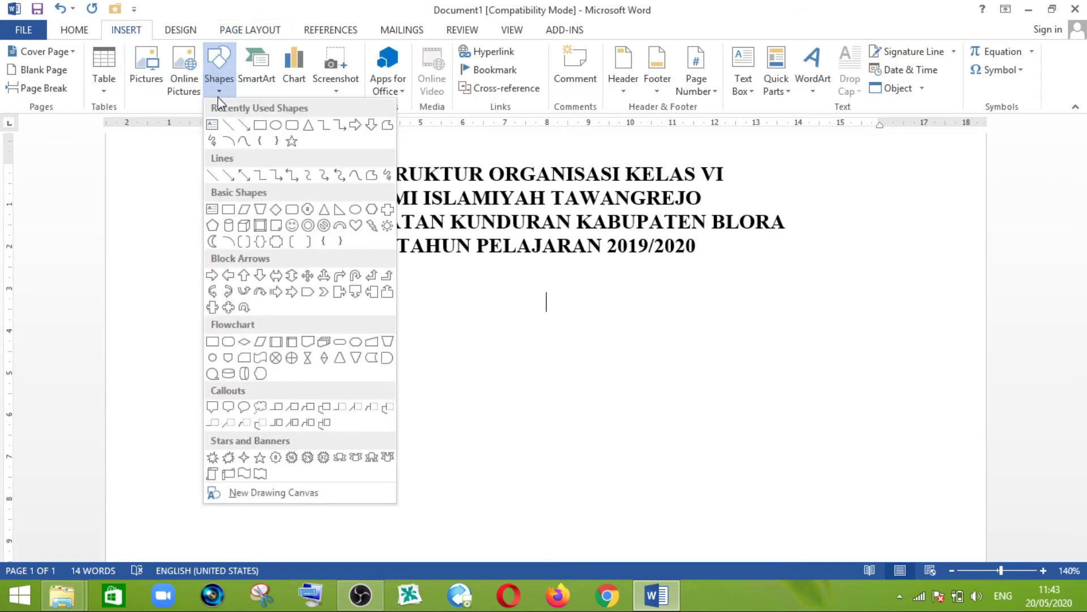
left_click(261, 126)
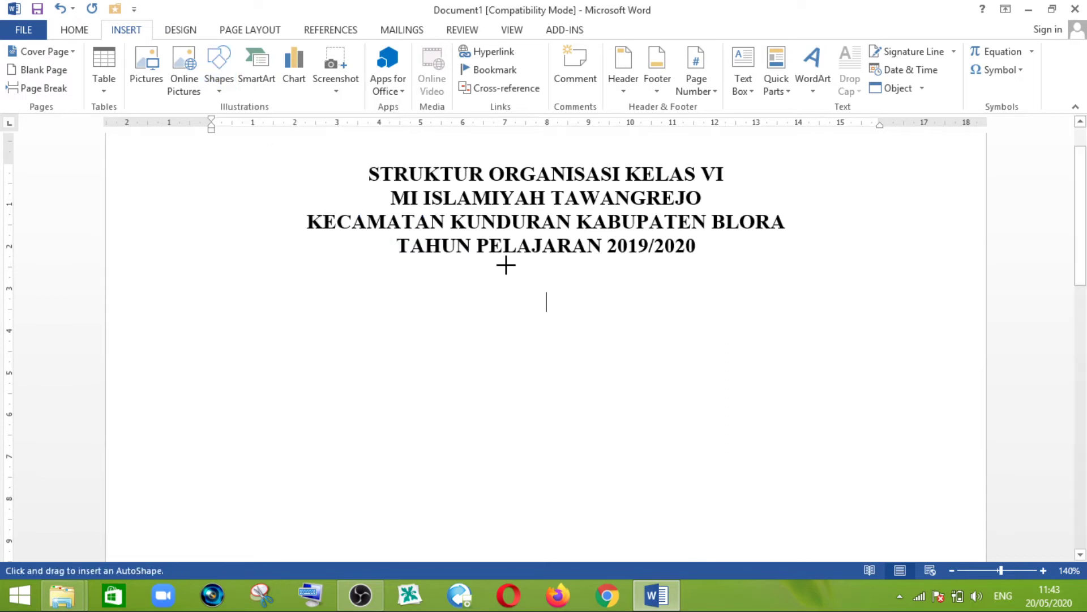
mouse_move(478, 283)
left_mouse_down()
mouse_move(680, 325)
mouse_move(666, 320)
left_mouse_up()
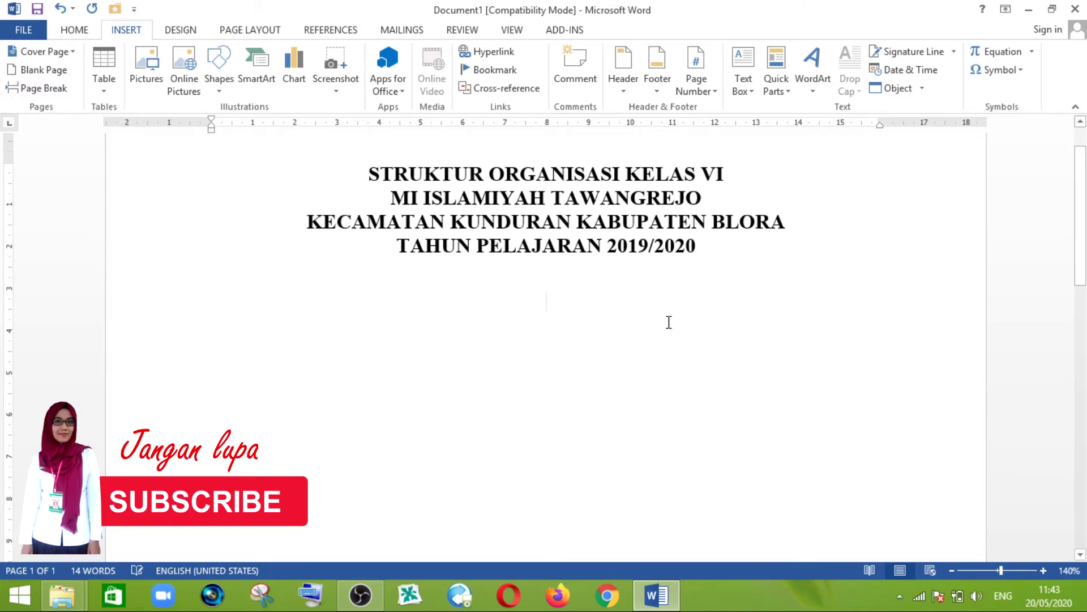
right_click(585, 293)
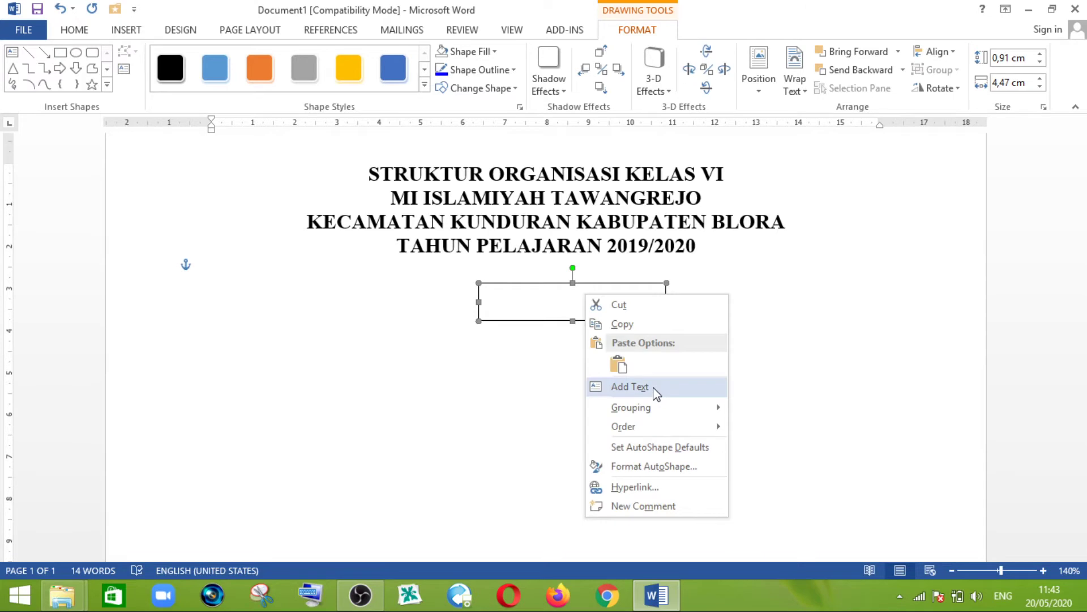
Add the text 'GURU KELAS VI' to the rectangle, centred and bold.
left_click(630, 386)
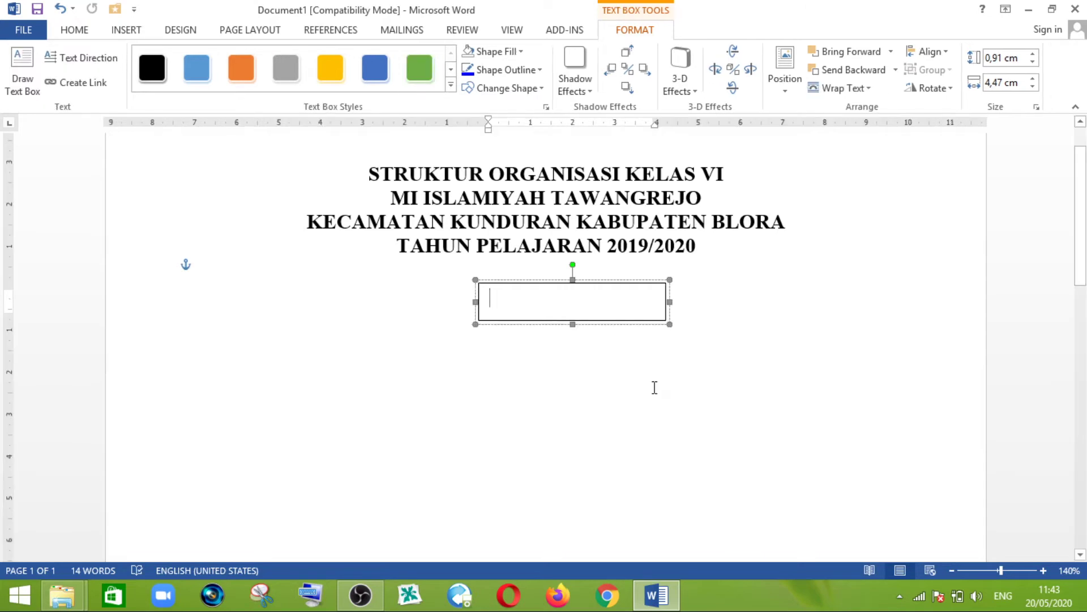
key("ctrl+e")
type("GURU KELAS VI")
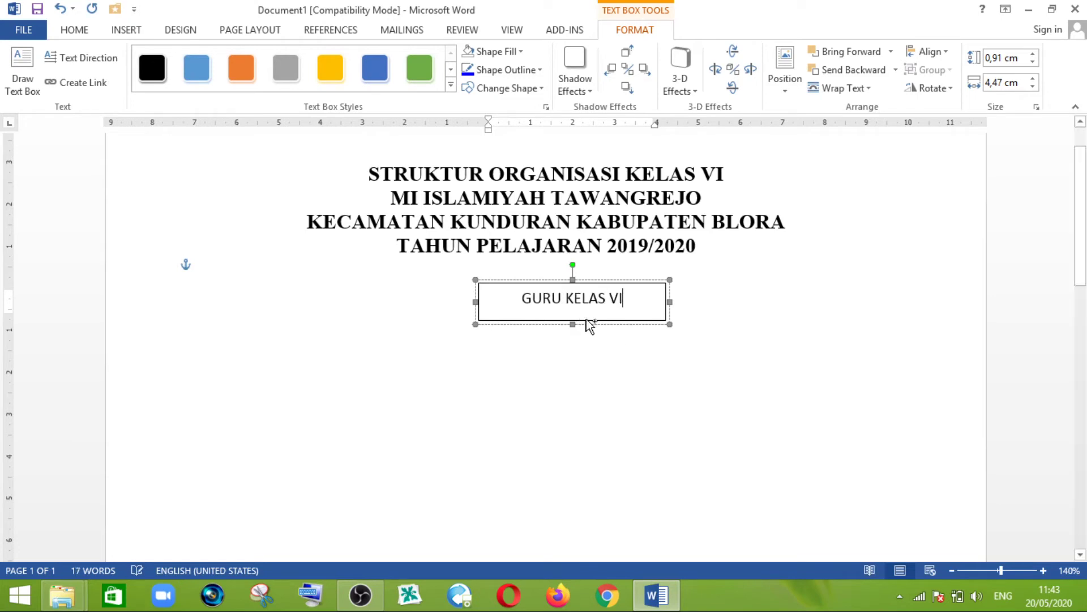
key("ctrl+a")
key("ctrl+b")
left_click(582, 342)
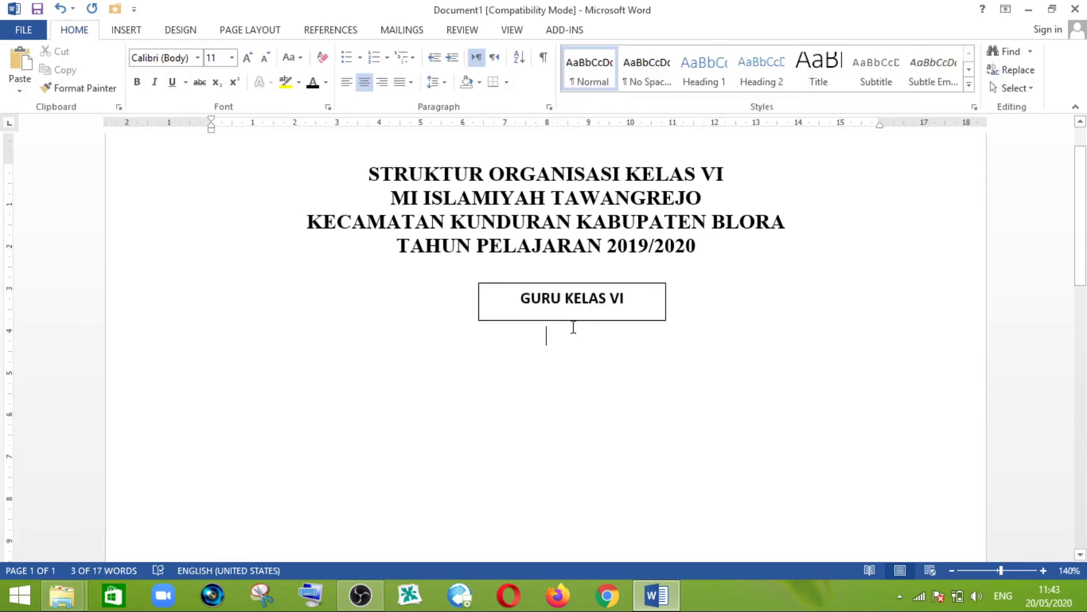
Make the GURU KELAS VI box slightly shorter to fit its label.
left_click(571, 320)
left_click_drag(571, 321, 573, 314)
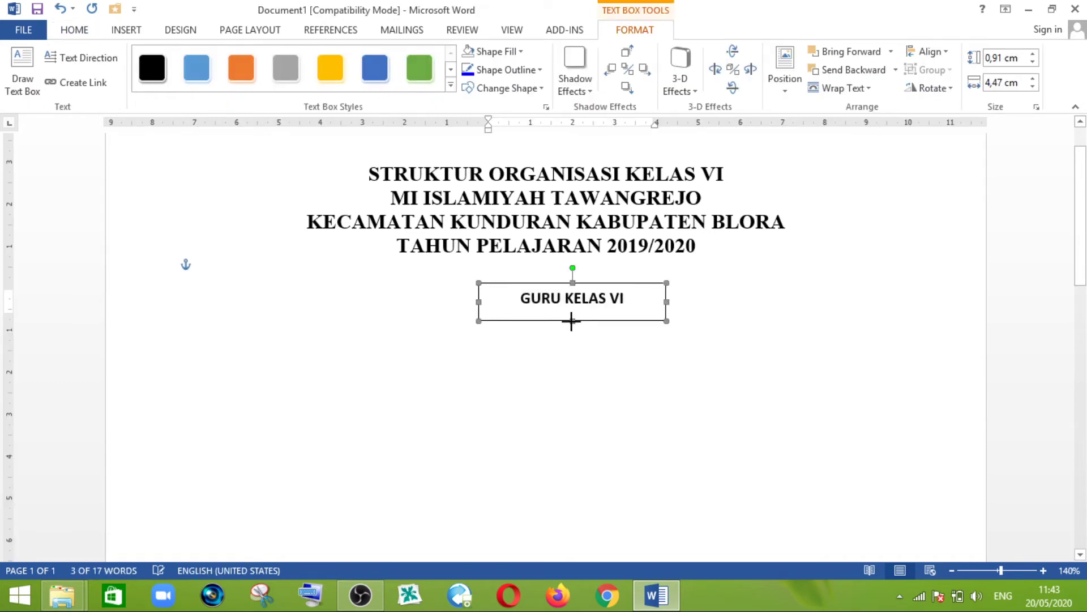
left_click(575, 334)
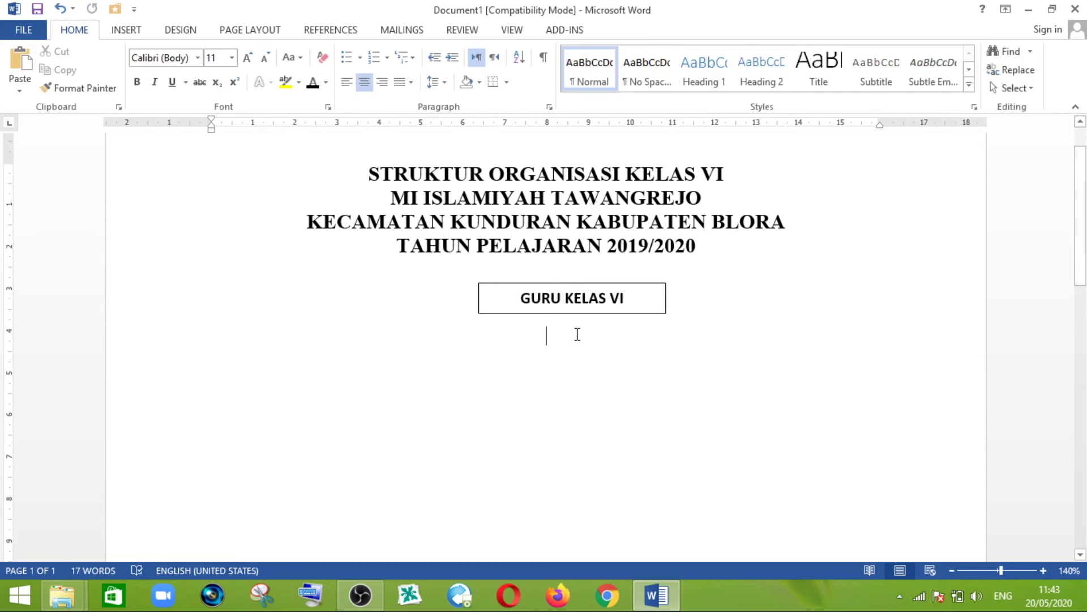
left_click(645, 321)
left_click(582, 312)
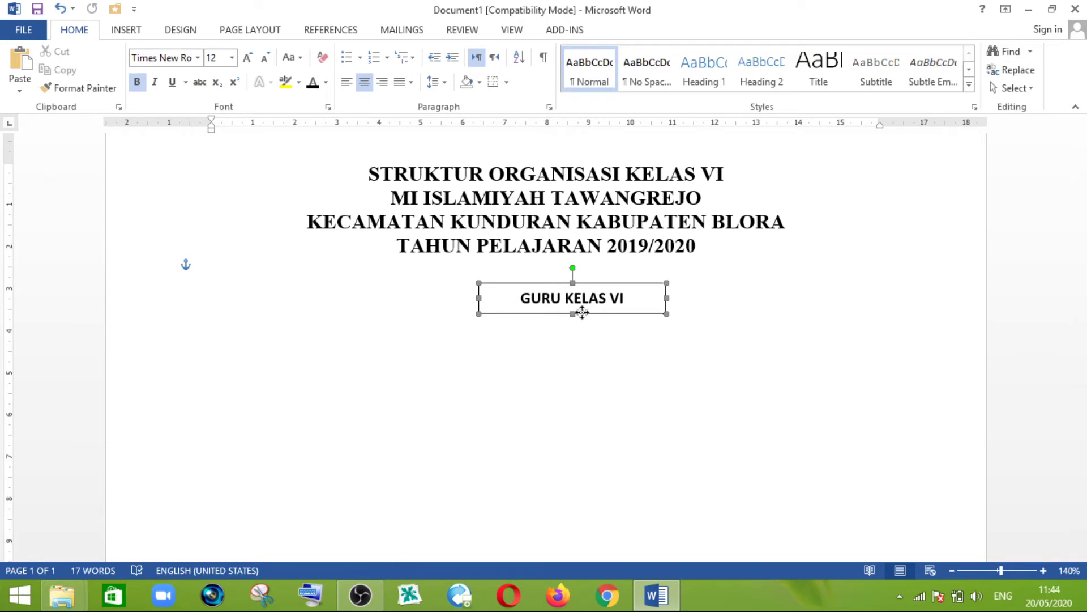
Duplicate the GURU KELAS VI box directly beneath the original.
left_click_drag(586, 311, 581, 343)
left_click_drag(583, 342, 582, 343)
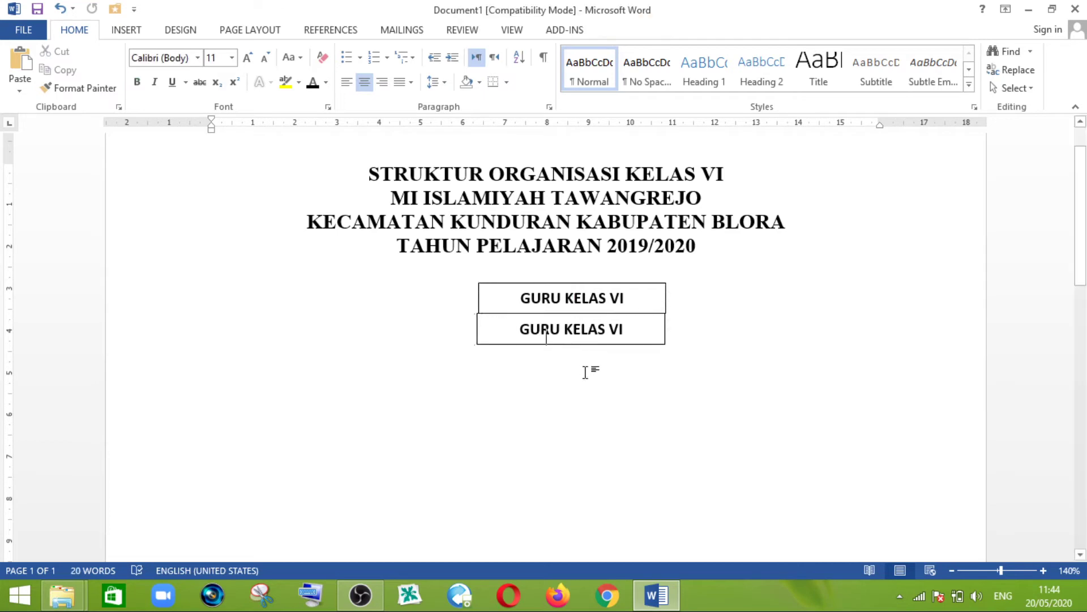
left_click(603, 344)
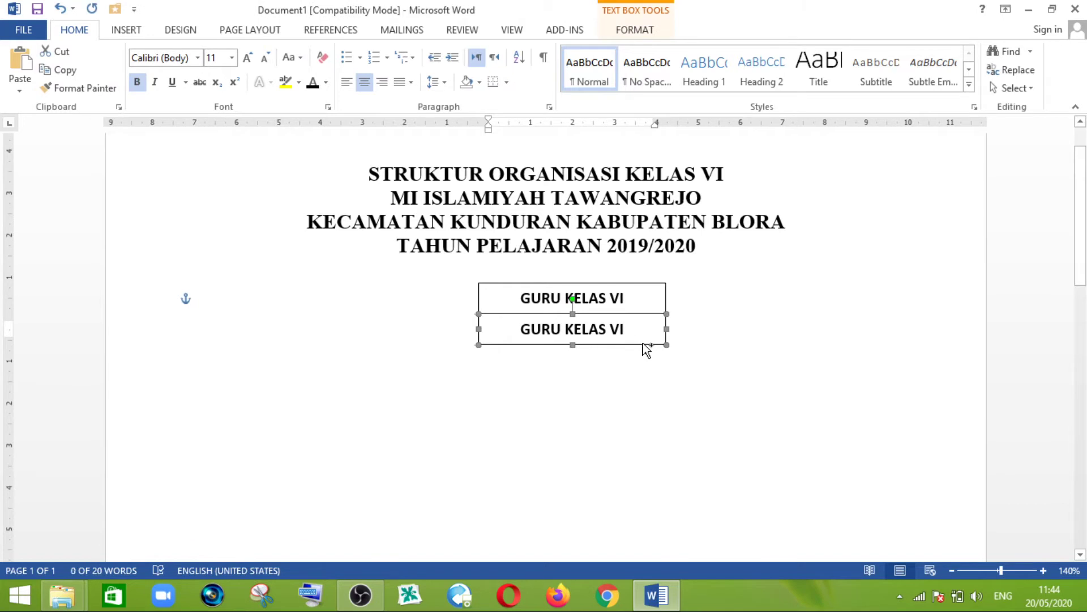
left_click(649, 362)
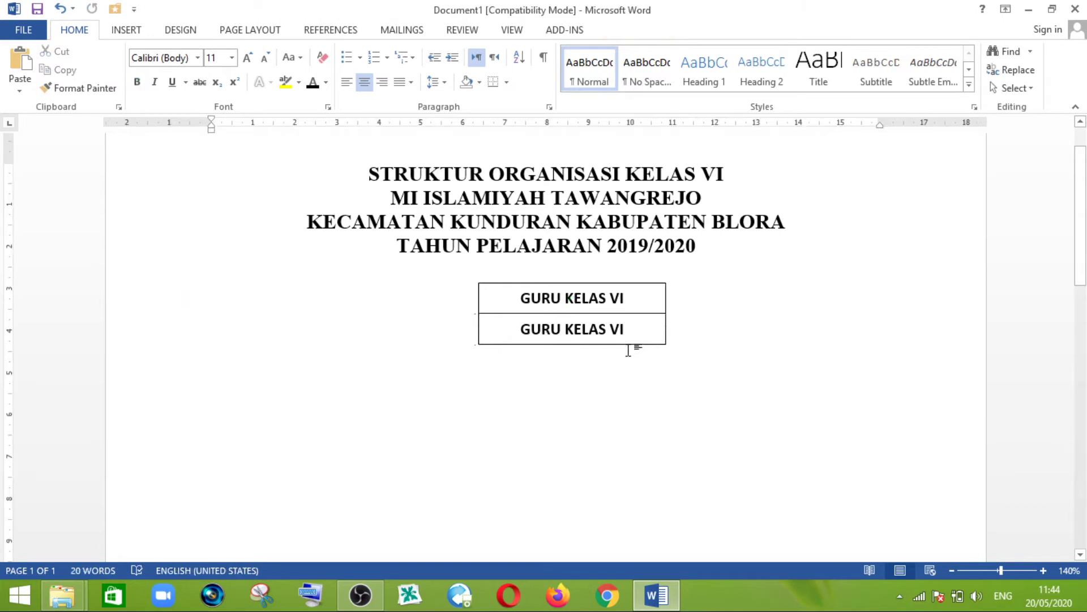
Replace the copy's label with the class teacher's name and title.
left_click(591, 329)
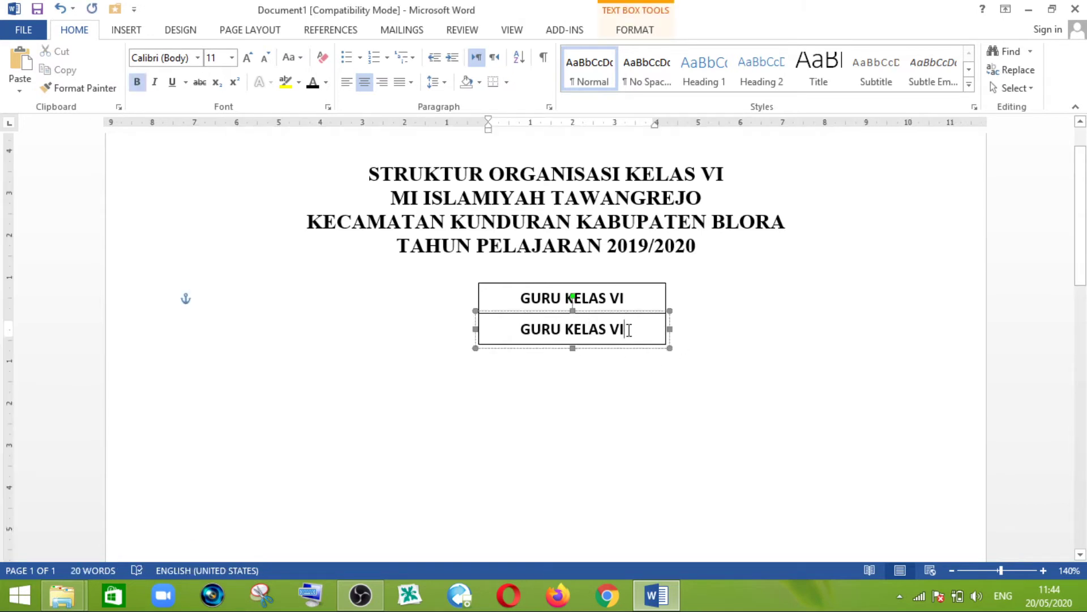
left_click_drag(630, 330, 520, 329)
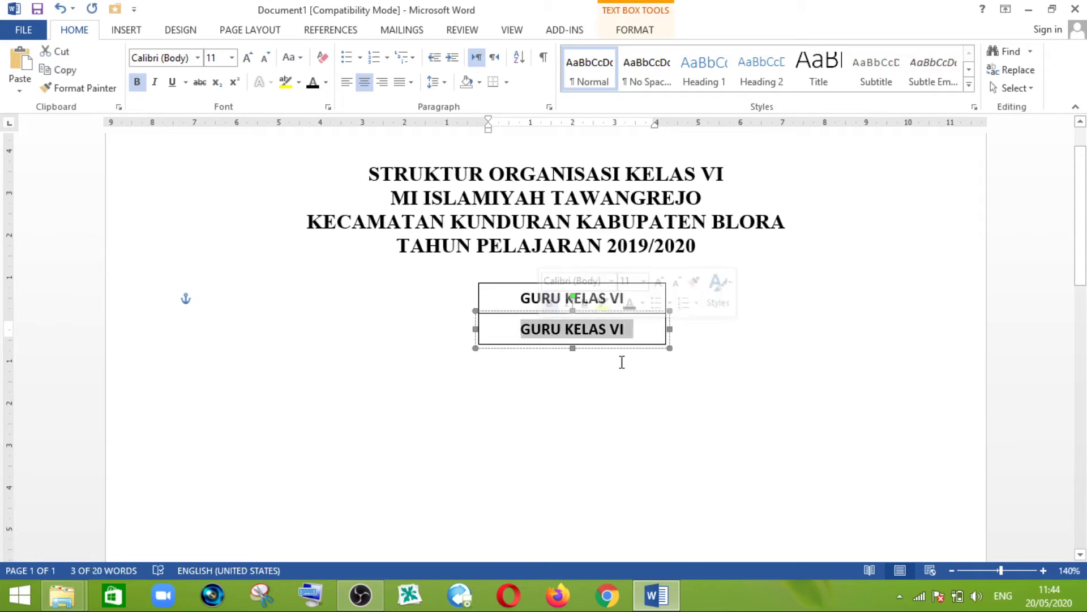
type("AGUS WIDODO,")
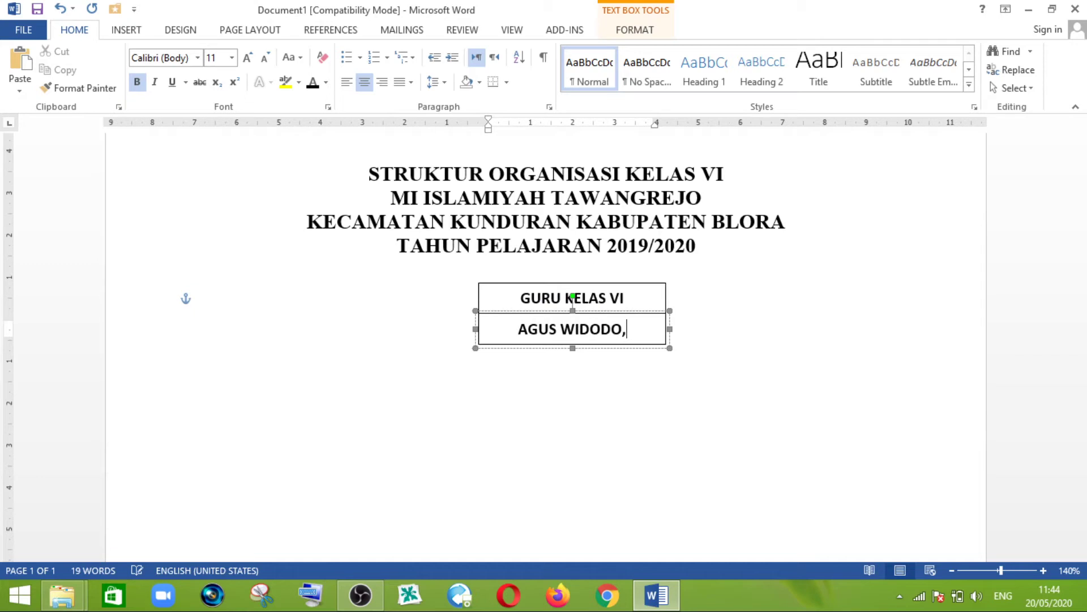
type(" S.Pd")
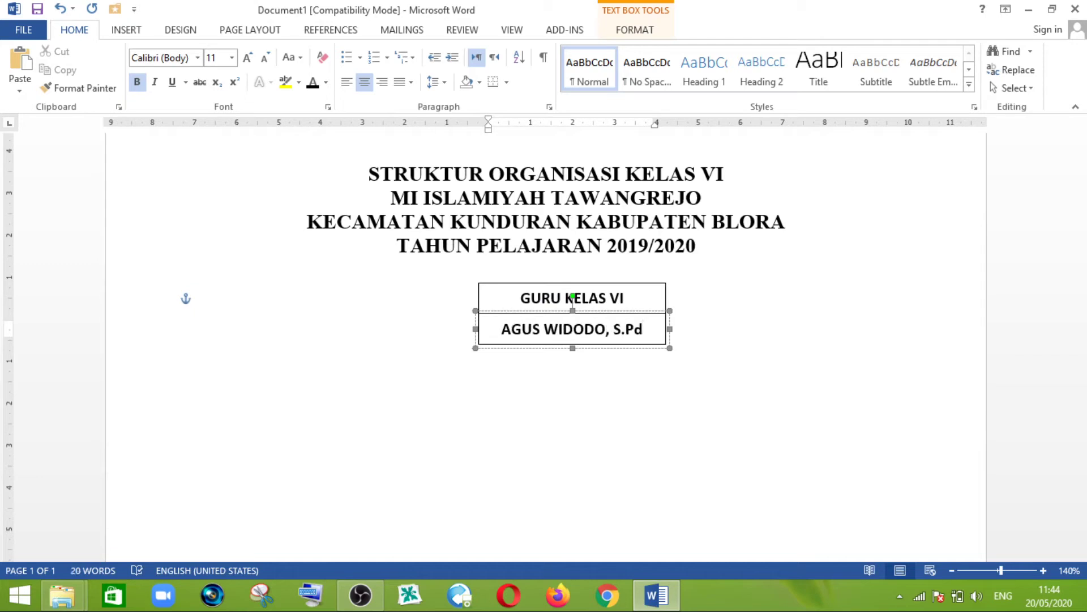
type(".")
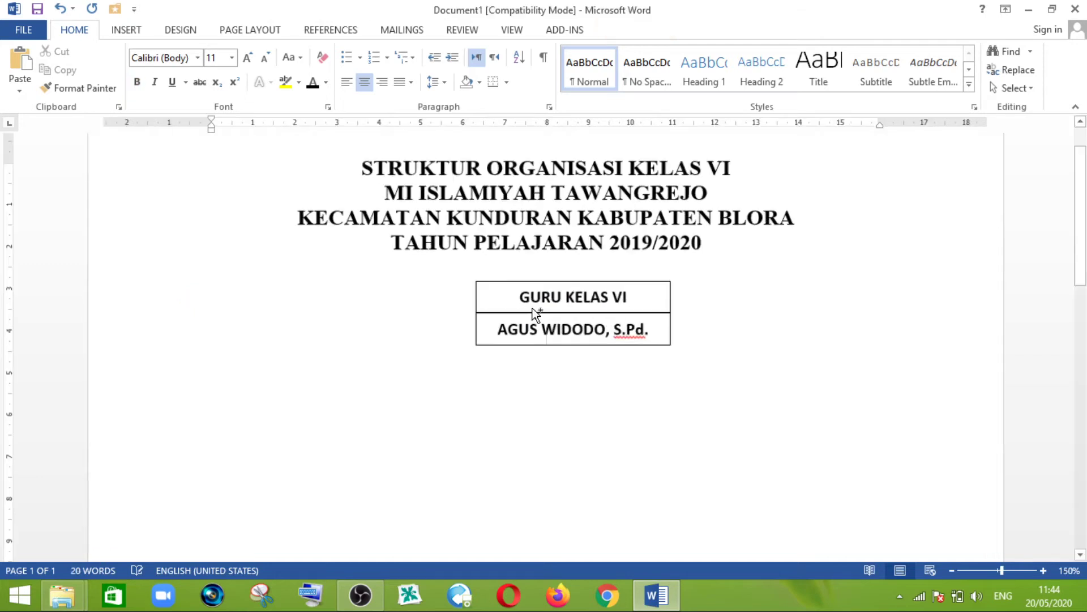
Place a copy of the GURU KELAS VI box to its left.
scroll(537, 313, "up", 3)
scroll(537, 313, "up", 5)
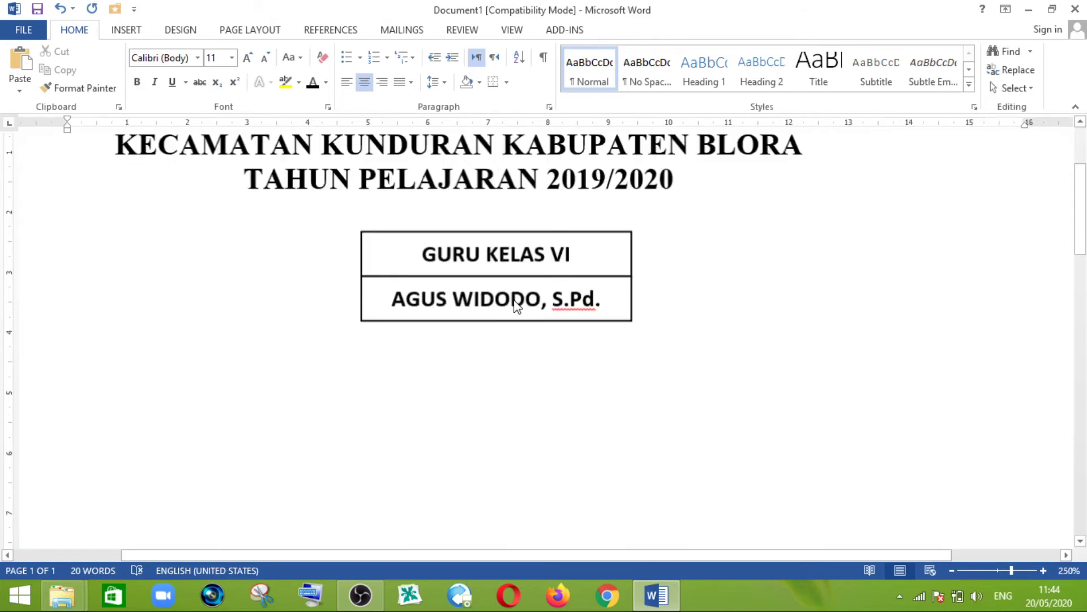
scroll(517, 303, "up", 3)
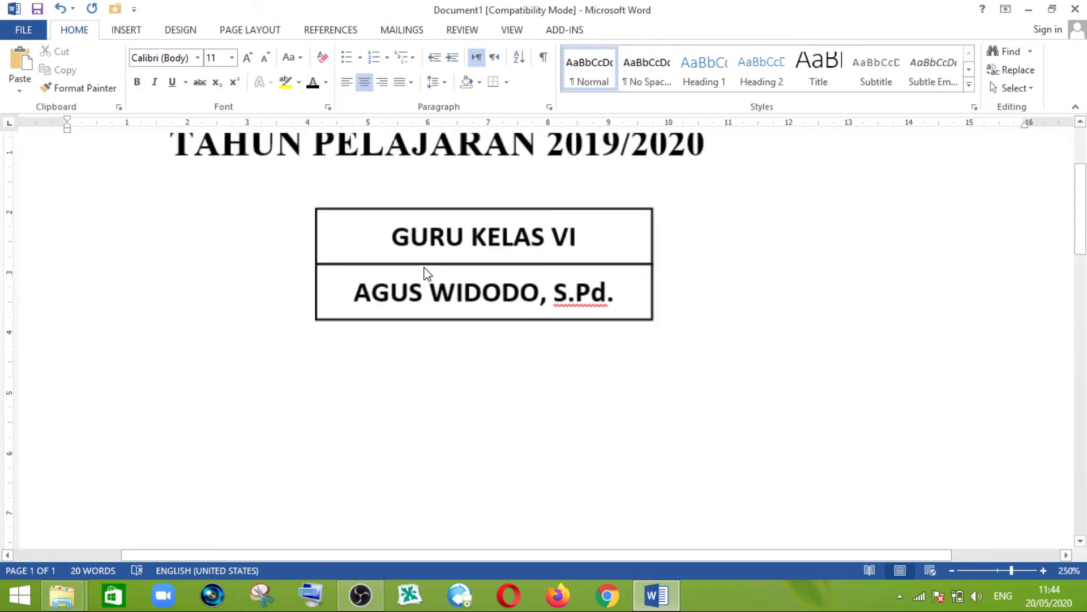
left_click(447, 337)
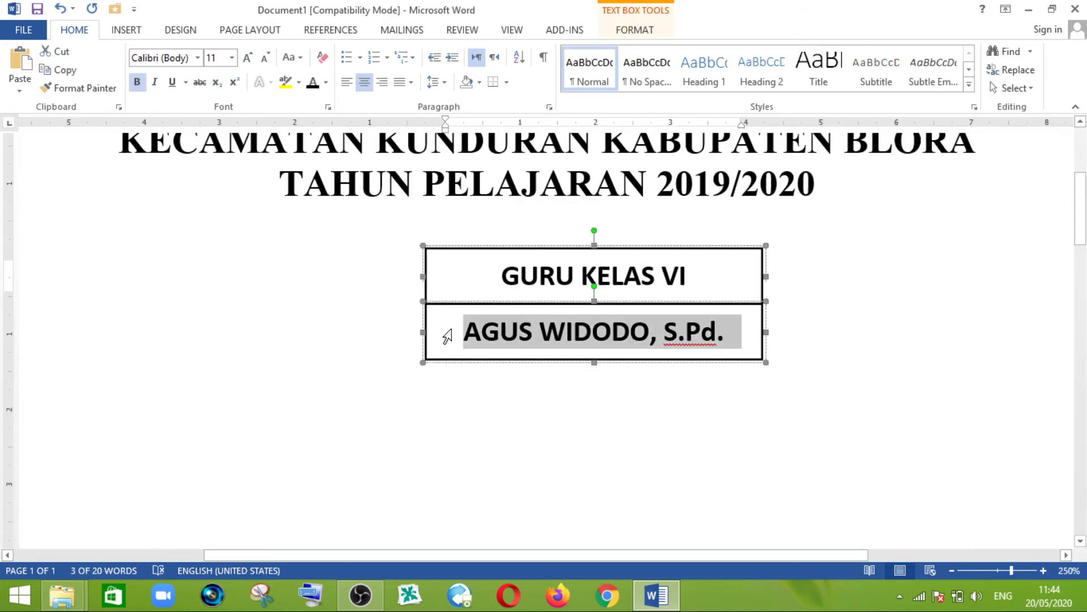
left_click(462, 247)
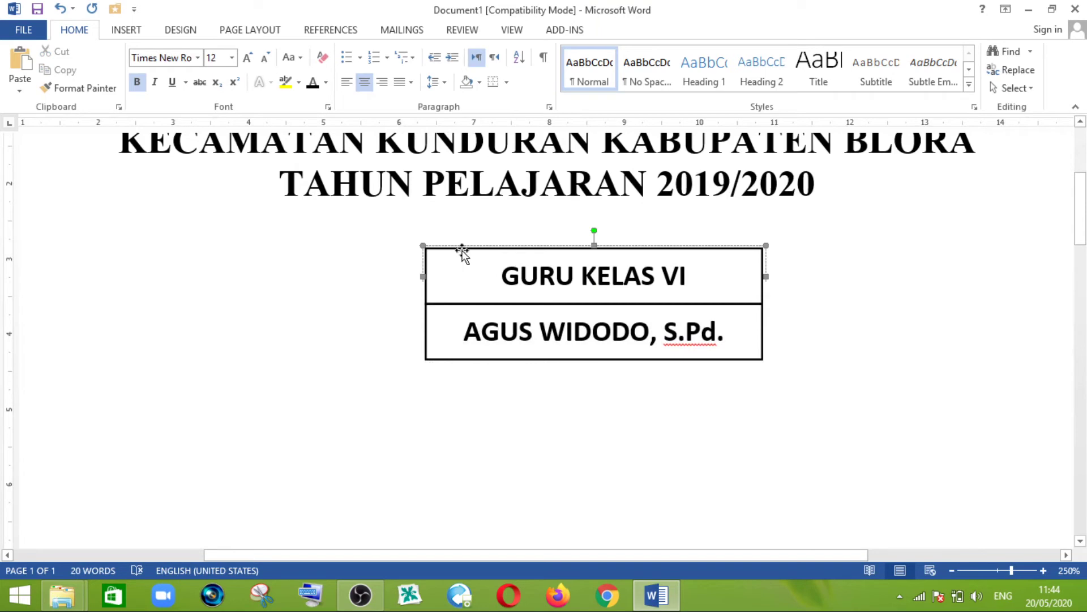
left_click(462, 250)
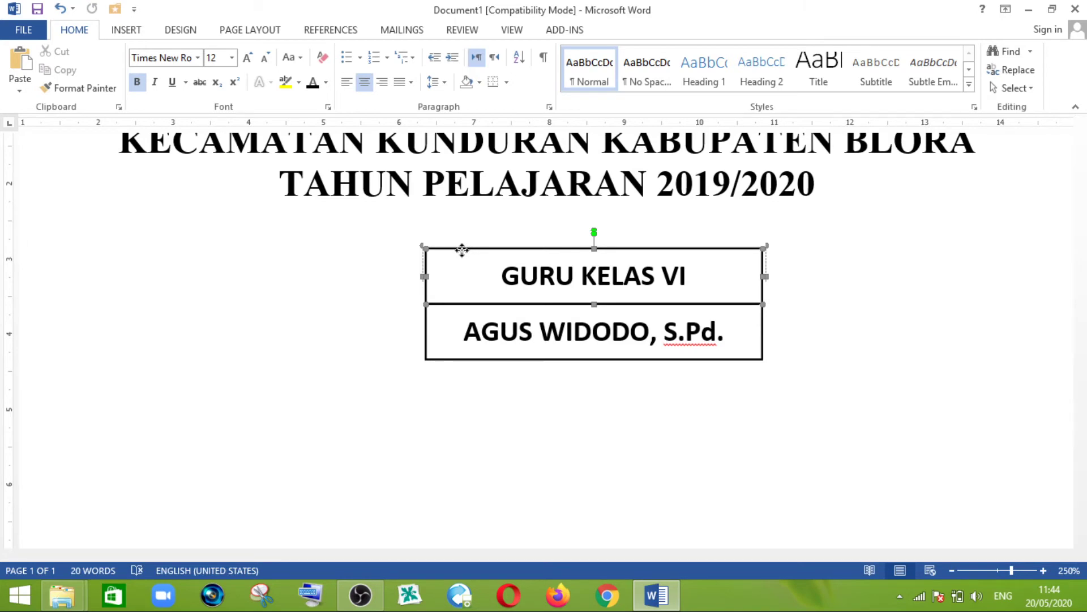
left_click_drag(462, 250, 381, 249)
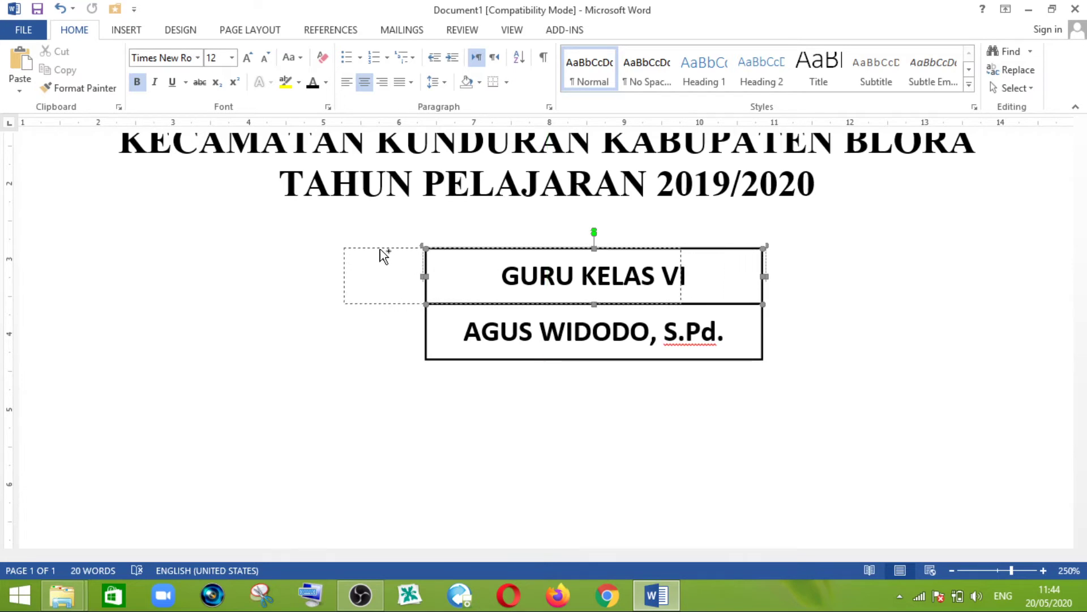
left_click_drag(384, 255, 381, 253)
Resize the copy into a narrow column spanning both label rows.
left_click_drag(682, 276, 423, 287)
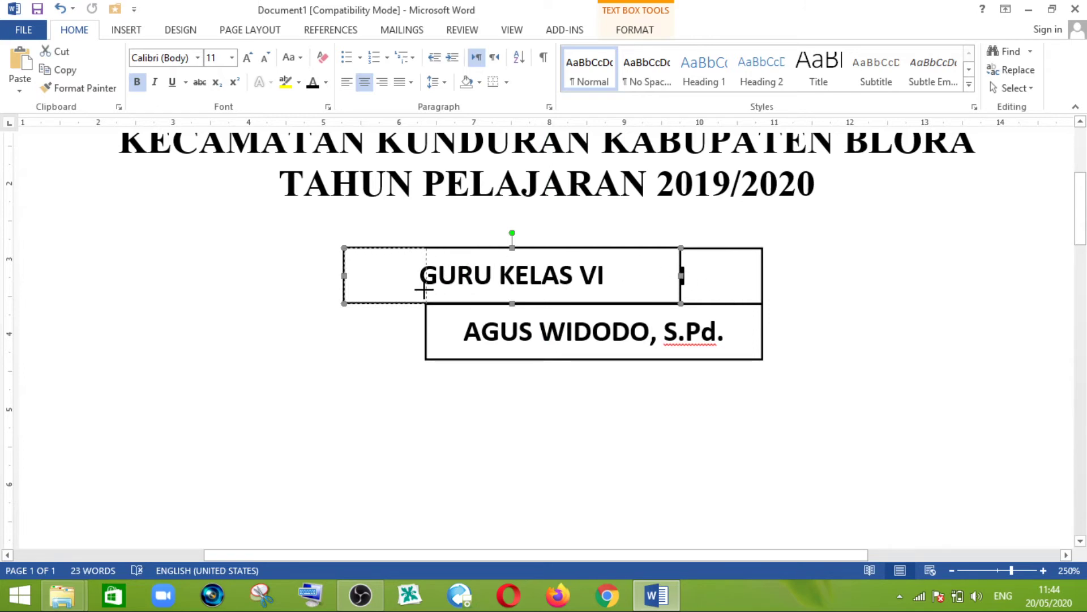
left_click_drag(424, 287, 426, 286)
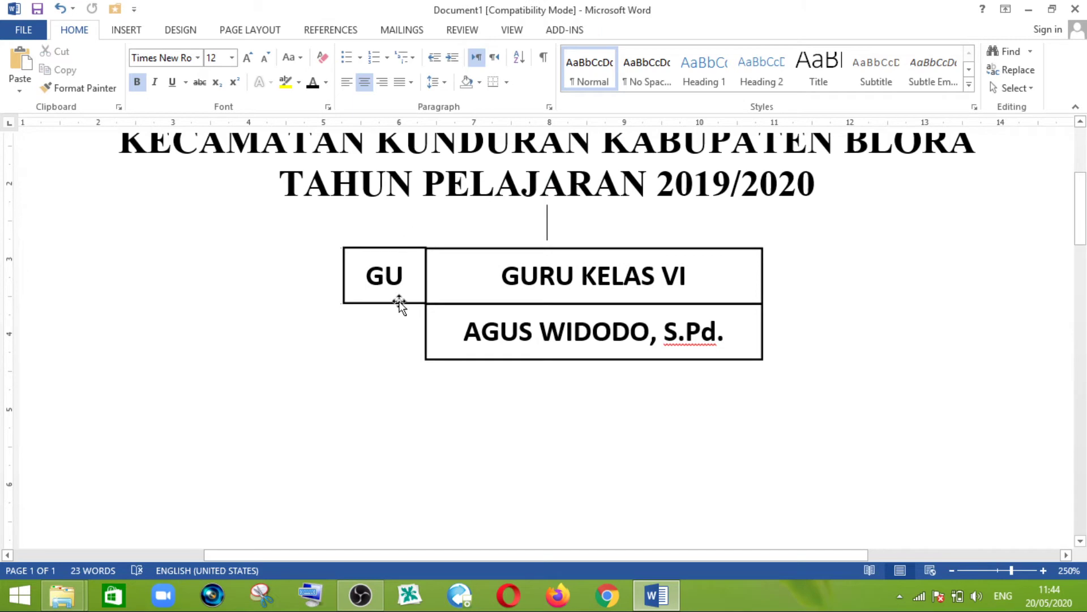
left_click(400, 304)
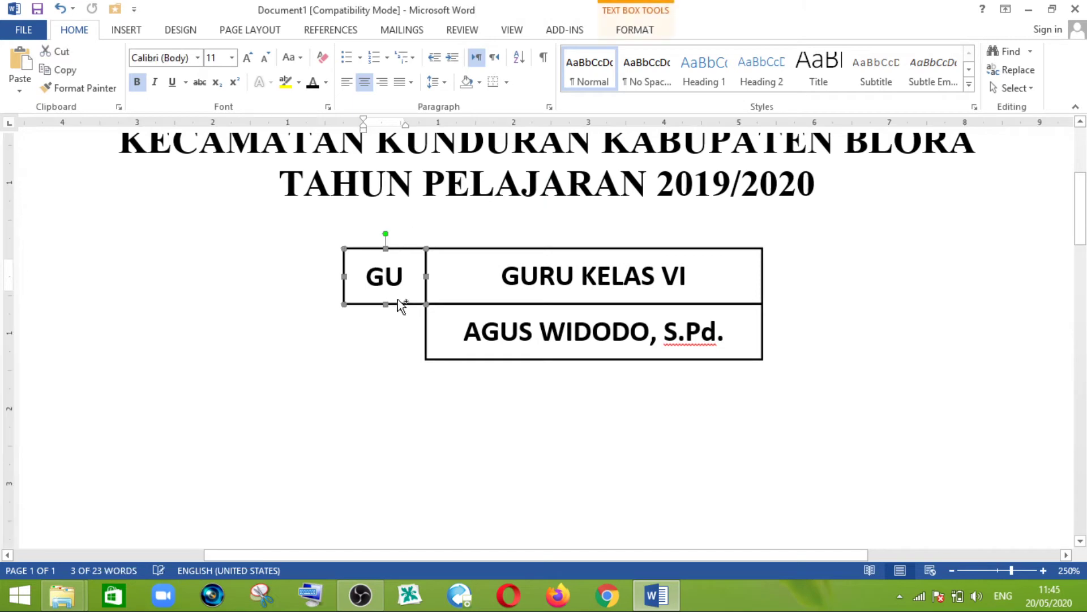
left_click(384, 337)
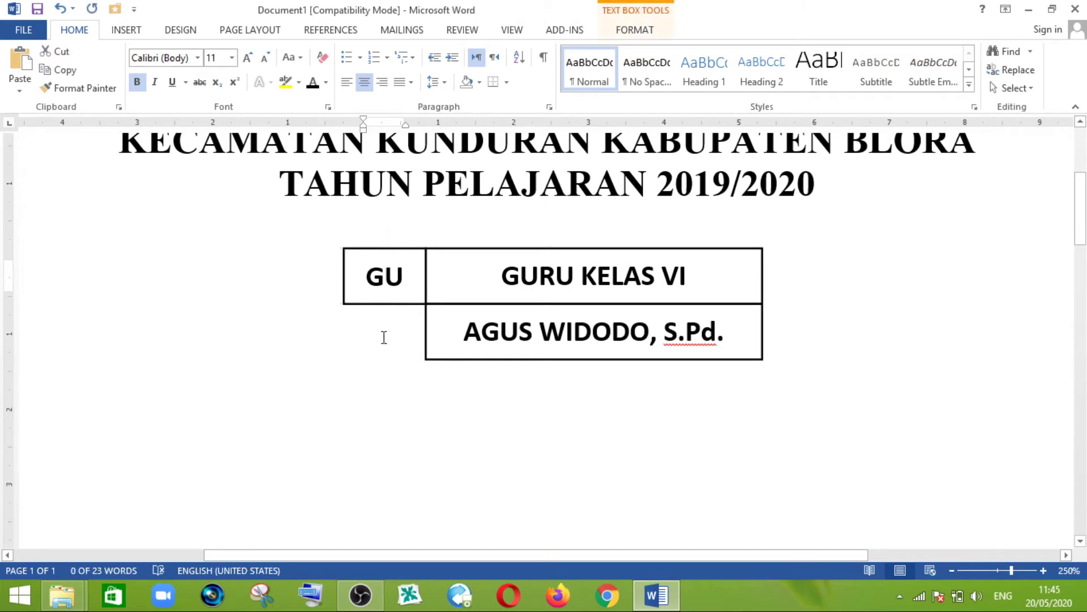
left_click(386, 305)
left_click_drag(386, 305, 386, 359)
left_click(400, 382)
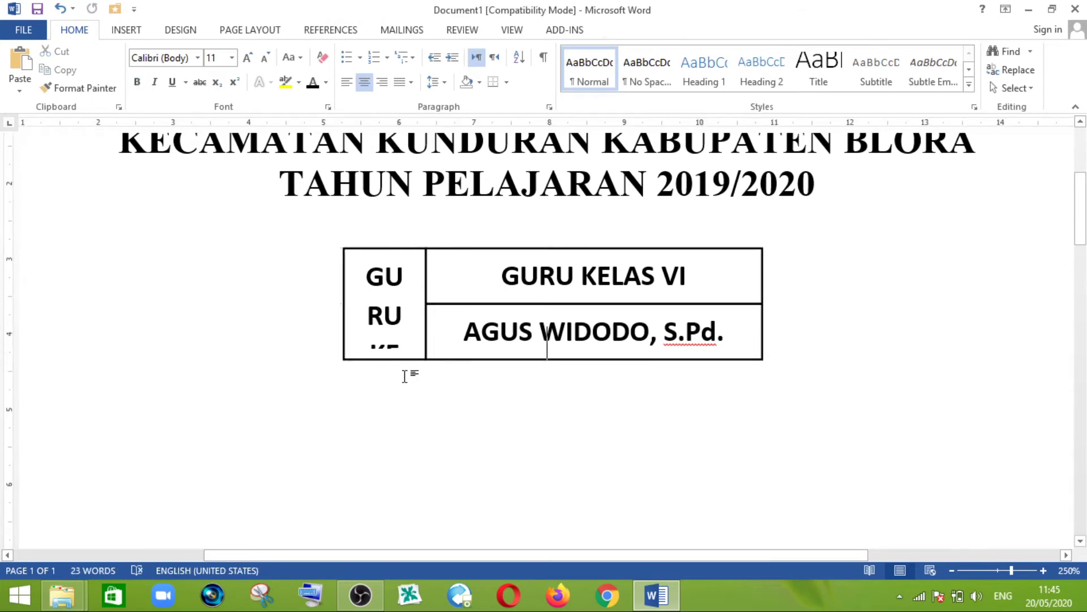
left_click(344, 306)
left_click_drag(344, 307, 333, 305)
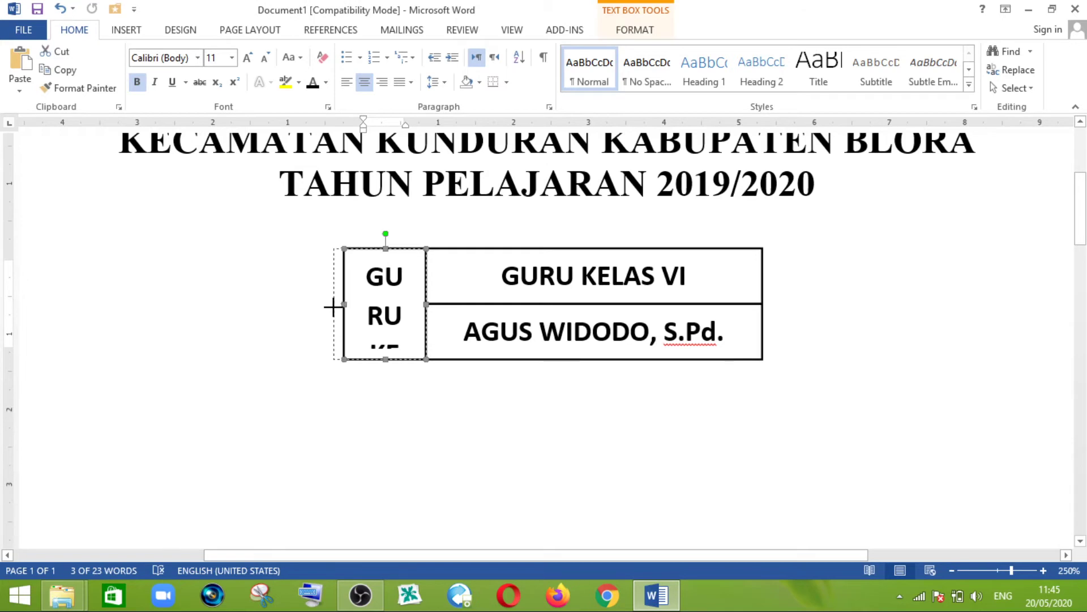
left_click(396, 368)
Delete the leftover text so the narrow box is empty.
left_click(363, 276)
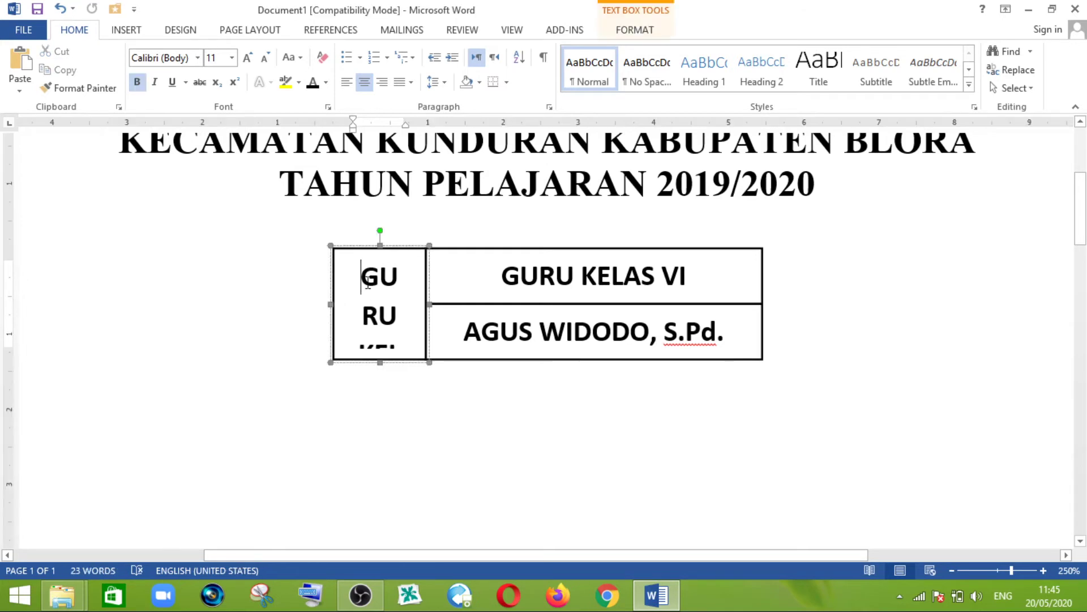
triple_click(377, 288)
key("BackSpace")
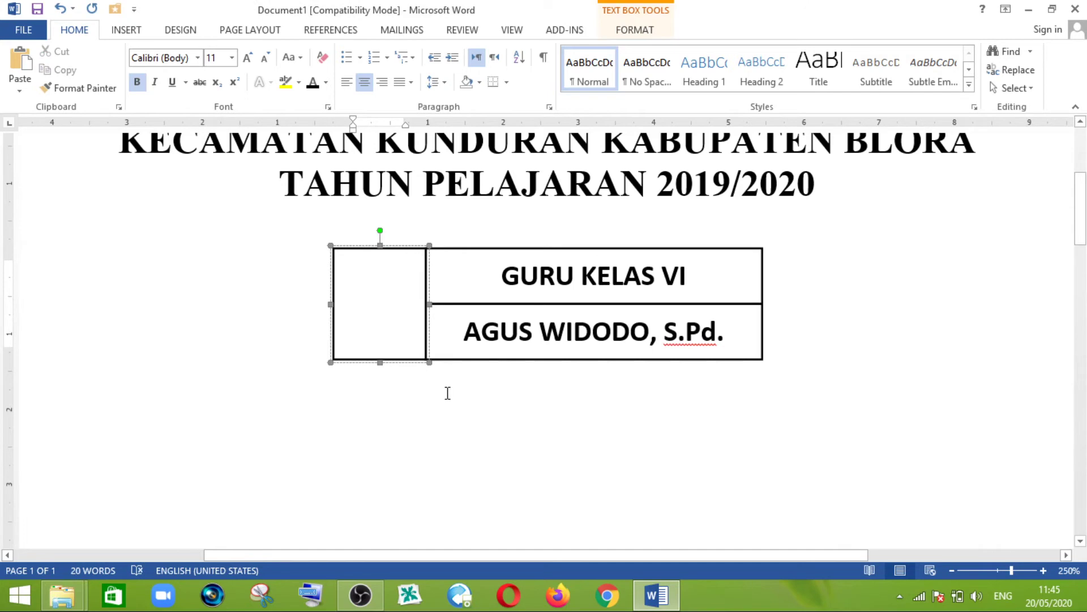
left_click(451, 391)
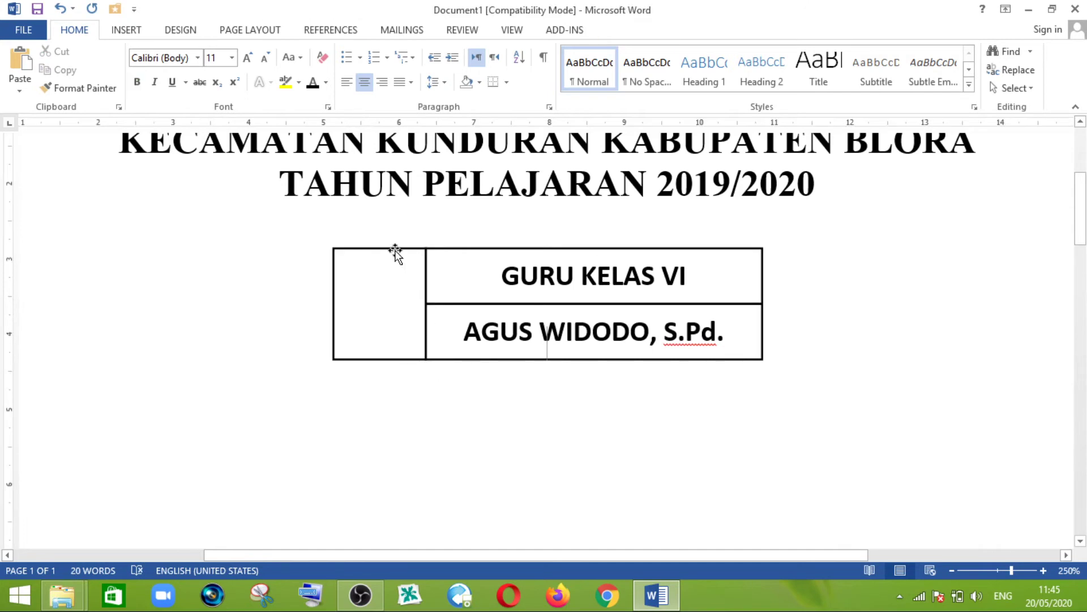
Fill the empty left box with the teacher's photo found by searching 'foto' on the Desktop.
left_click(395, 250)
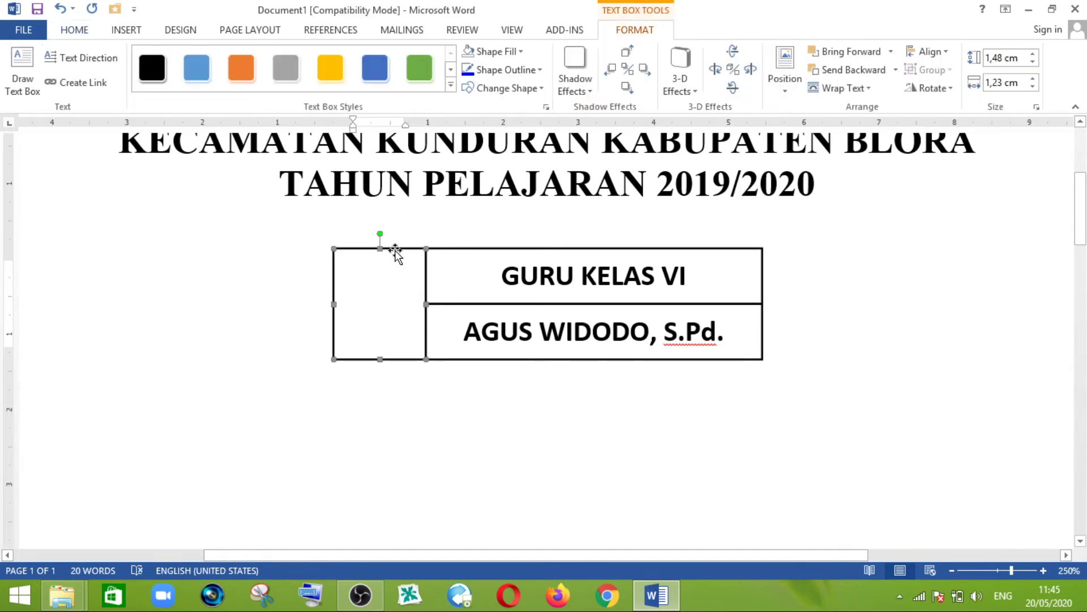
left_click(521, 52)
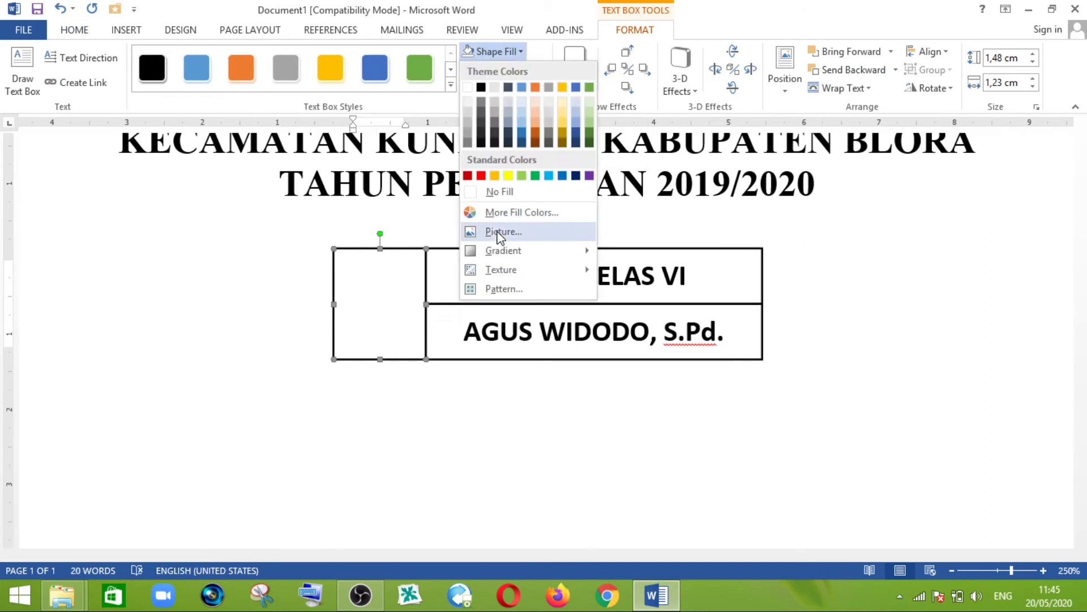
left_click(500, 232)
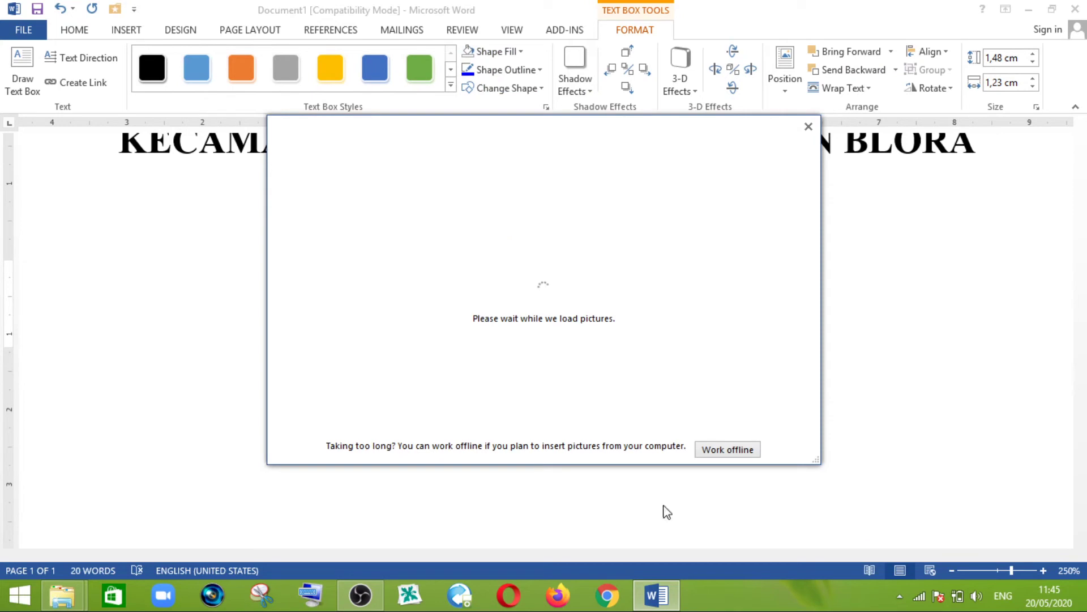
left_click(751, 451)
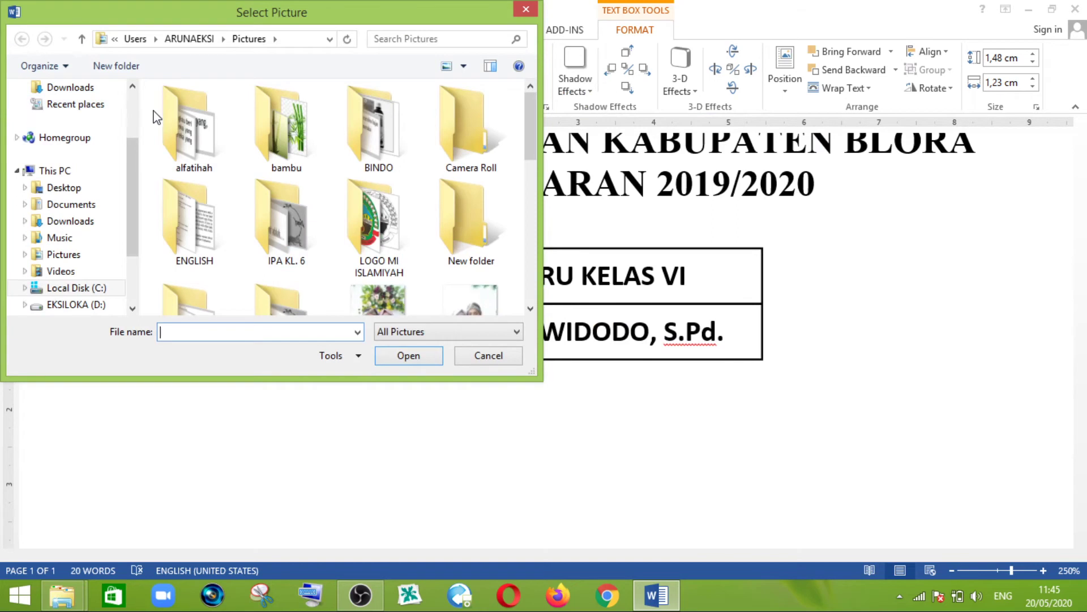
left_click_drag(134, 175, 125, 148)
left_click(71, 86)
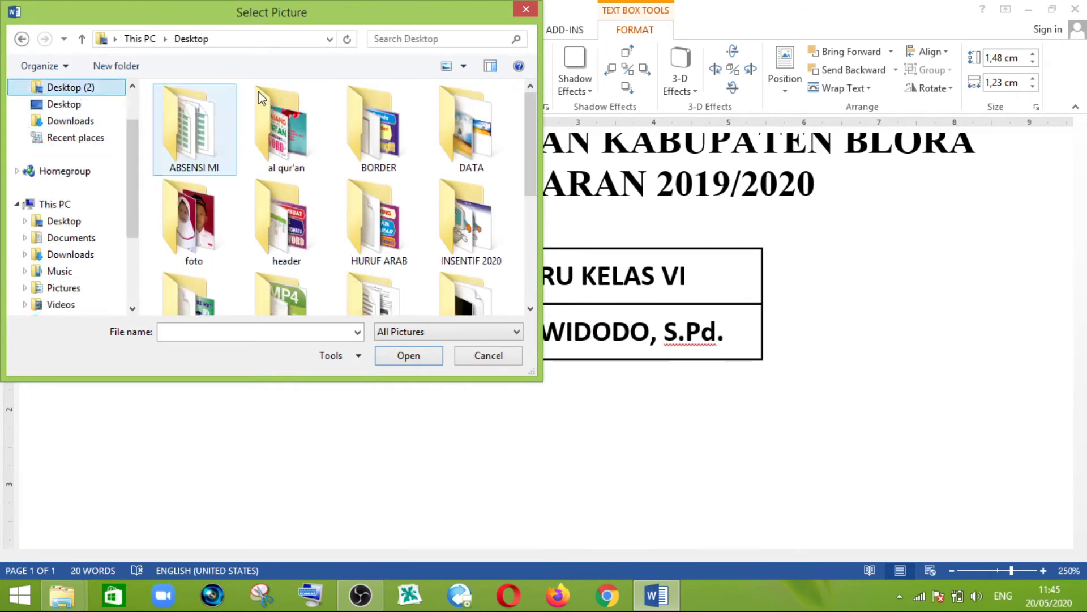
left_click(407, 34)
left_click(400, 58)
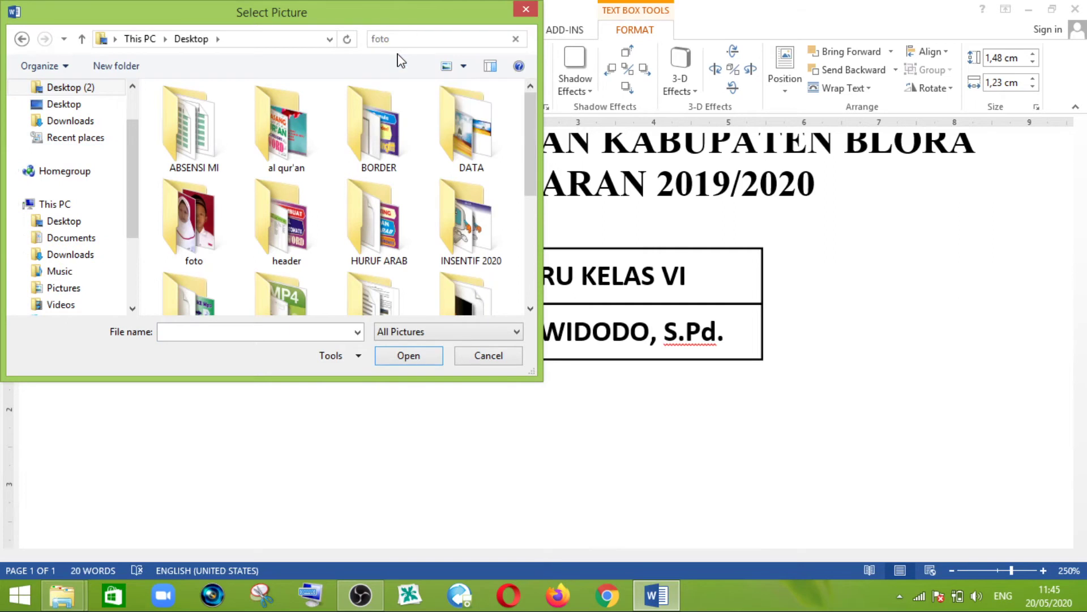
double_click(287, 136)
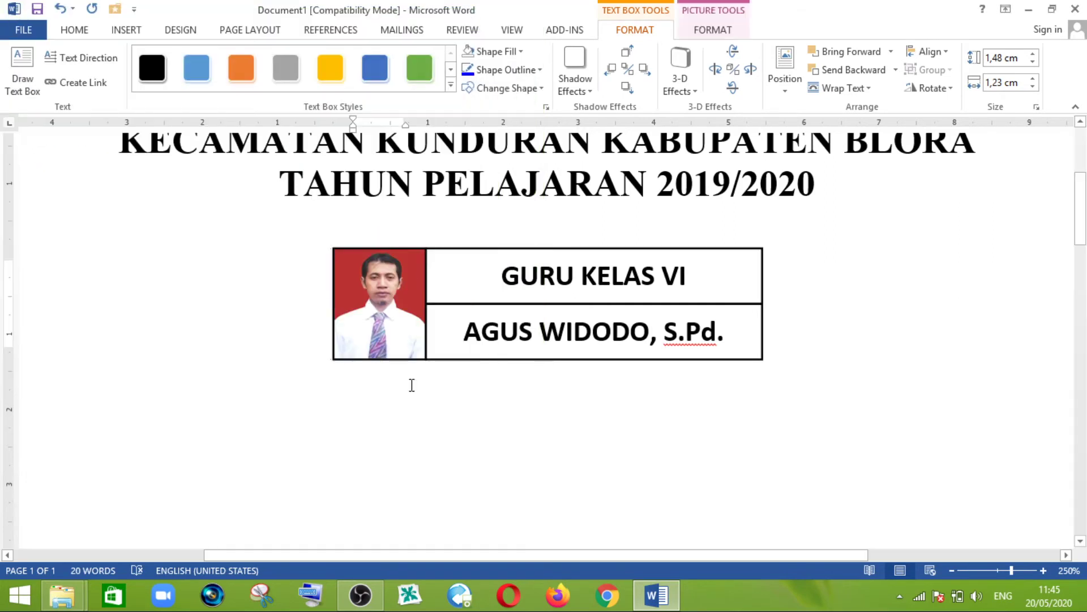
Group the photo box and both label boxes into one teacher card.
left_click(536, 398)
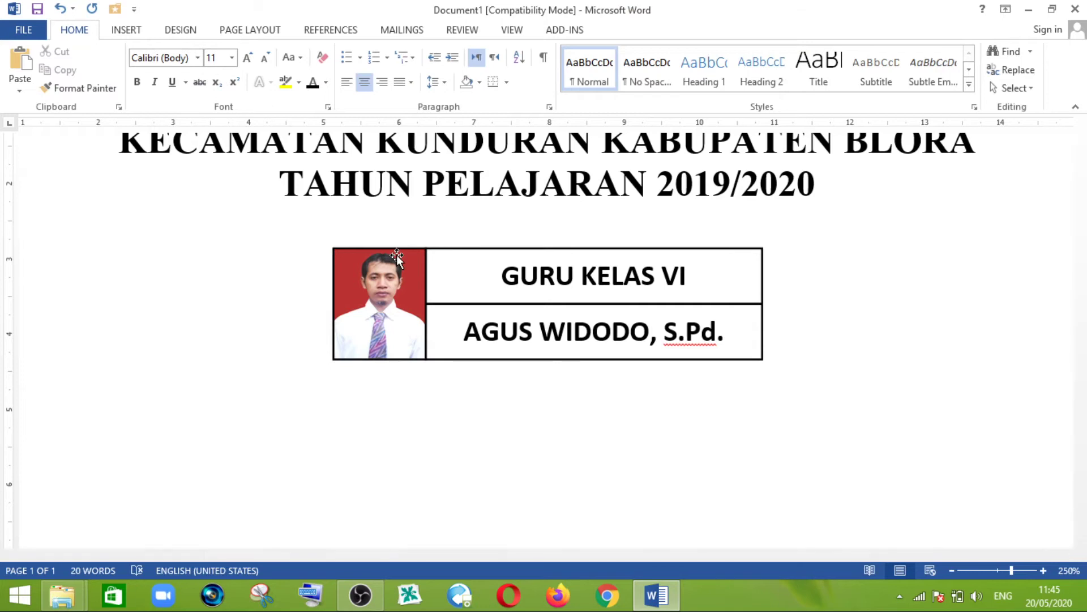
left_click(1028, 89)
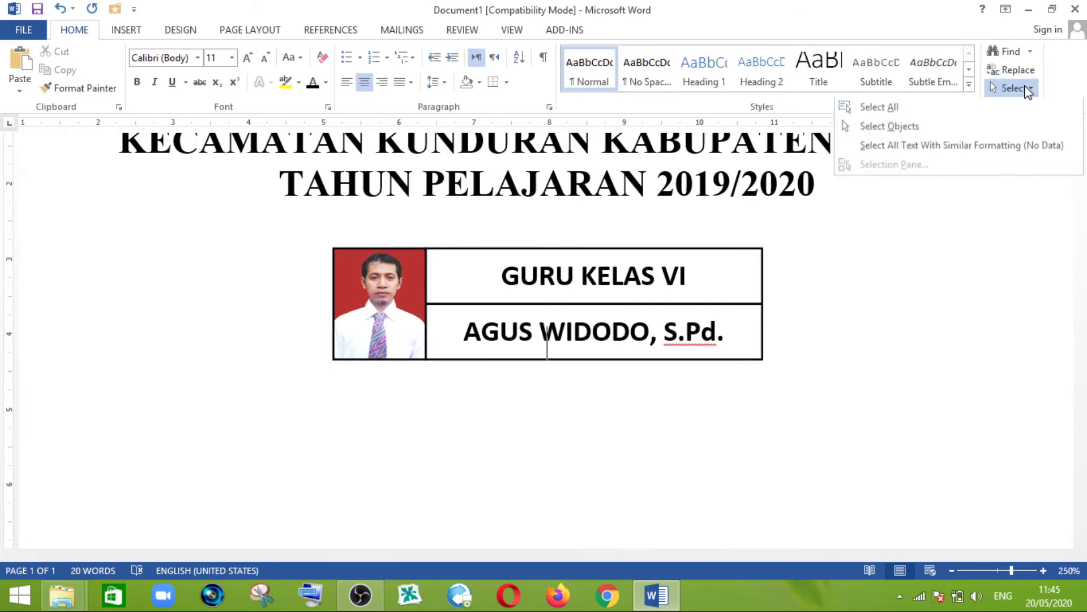
left_click(901, 130)
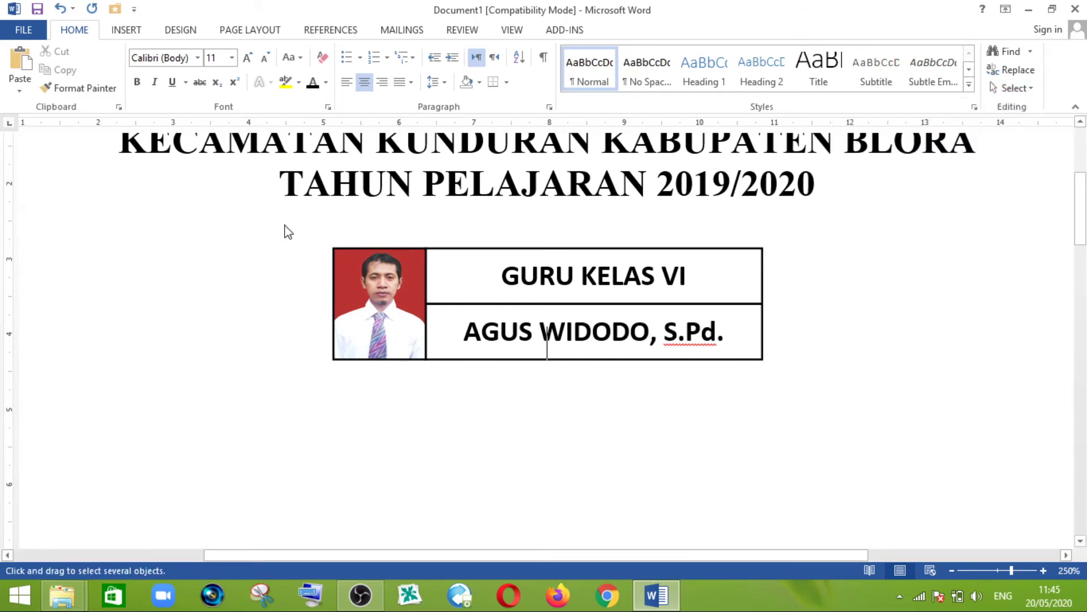
left_click_drag(434, 309, 793, 385)
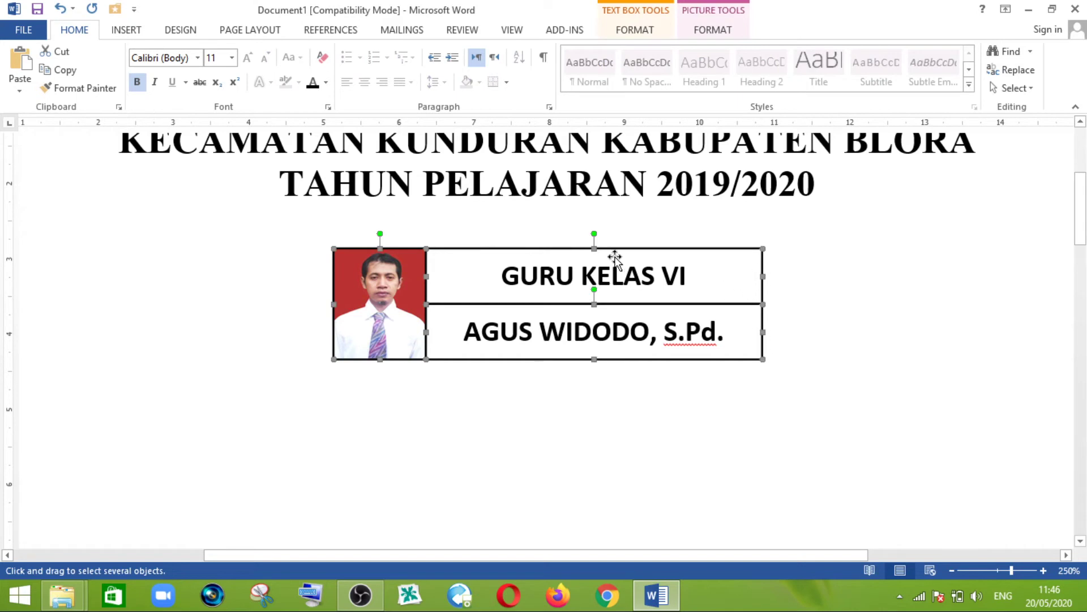
right_click(398, 275)
mouse_move(444, 366)
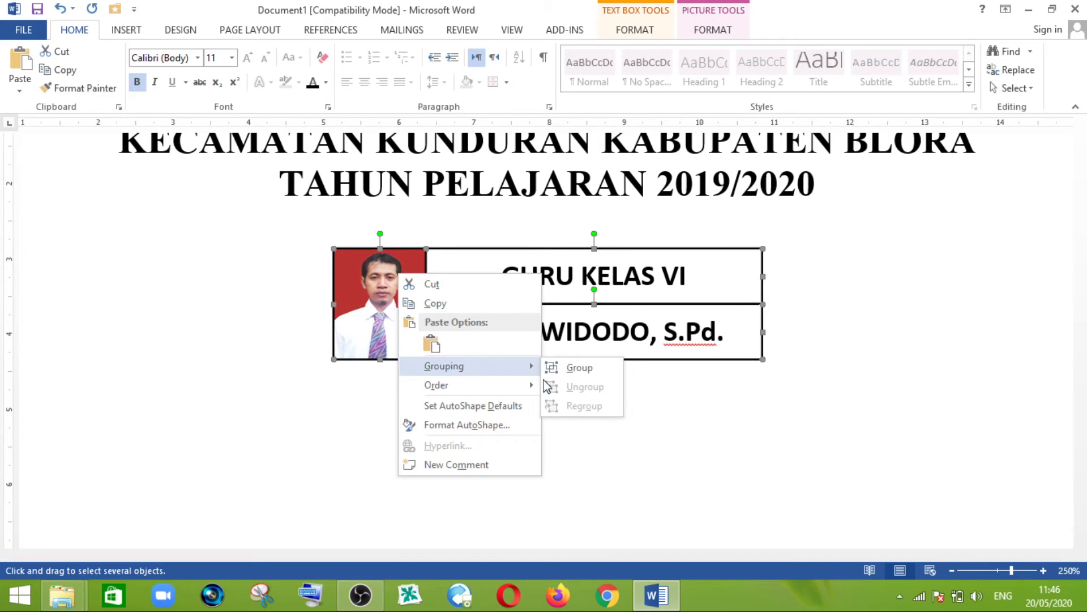
left_click(579, 368)
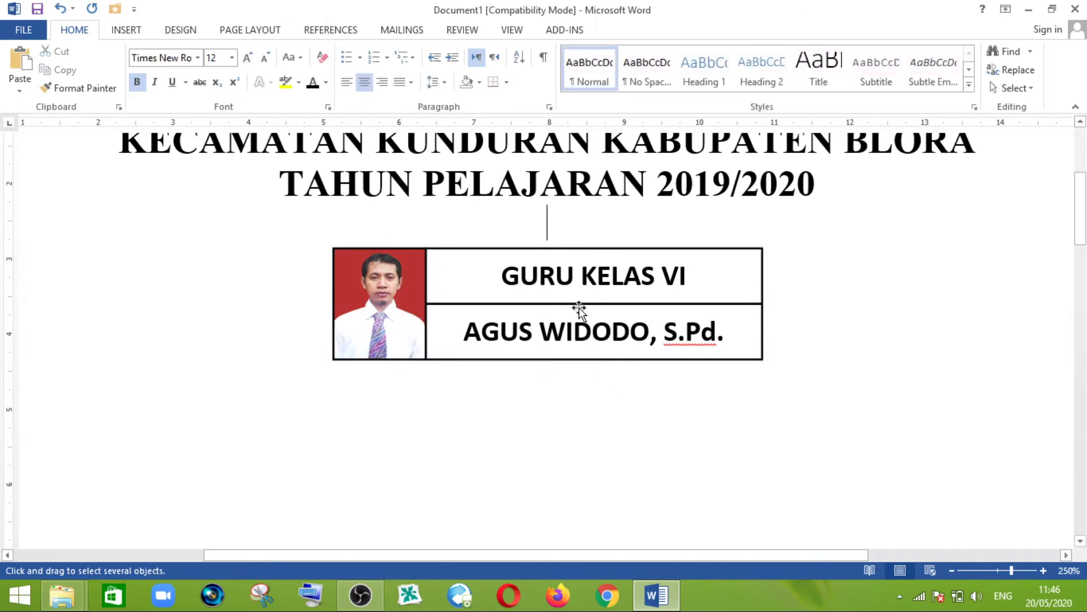
left_click(578, 302)
left_click(422, 249)
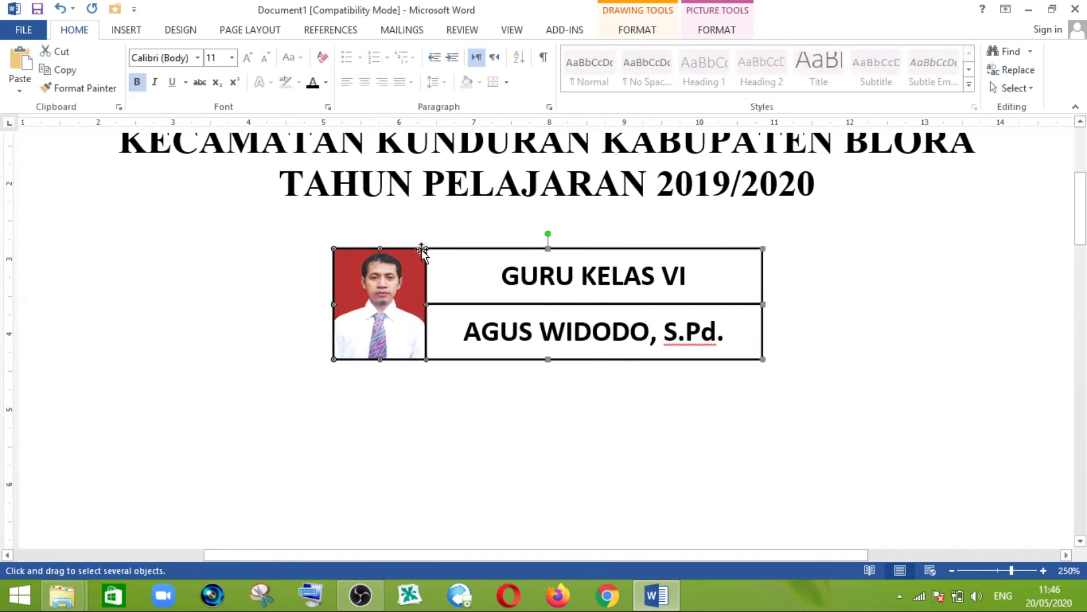
Select the grouped teacher card beneath the title.
scroll(421, 250, "down", 1, "ctrl")
scroll(421, 253, "down", 1, "ctrl")
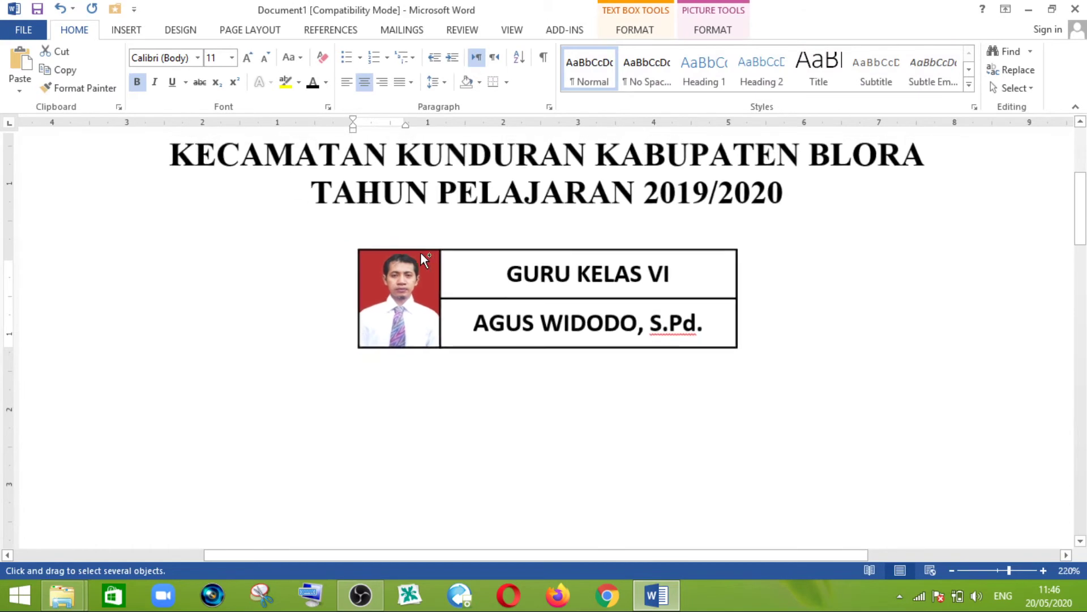
scroll(421, 252, "down", 1, "ctrl")
scroll(420, 253, "down", 1, "ctrl")
scroll(420, 253, "down", 1, "ctrl")
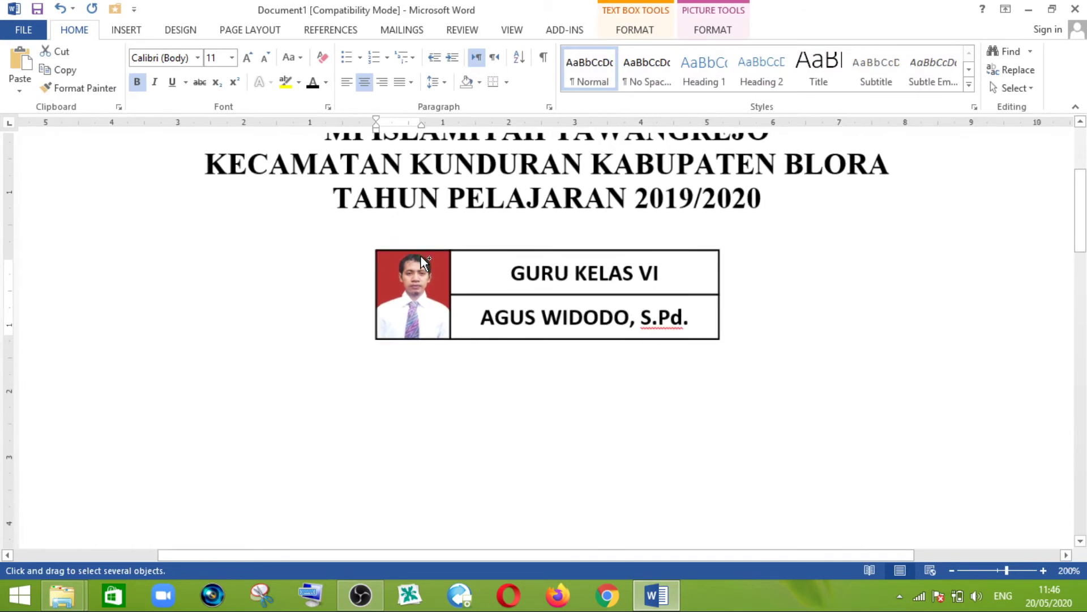
scroll(420, 256, "down", 2, "ctrl")
left_click(439, 380)
scroll(444, 349, "down", 2)
scroll(444, 349, "down", 1)
scroll(445, 349, "up", 4)
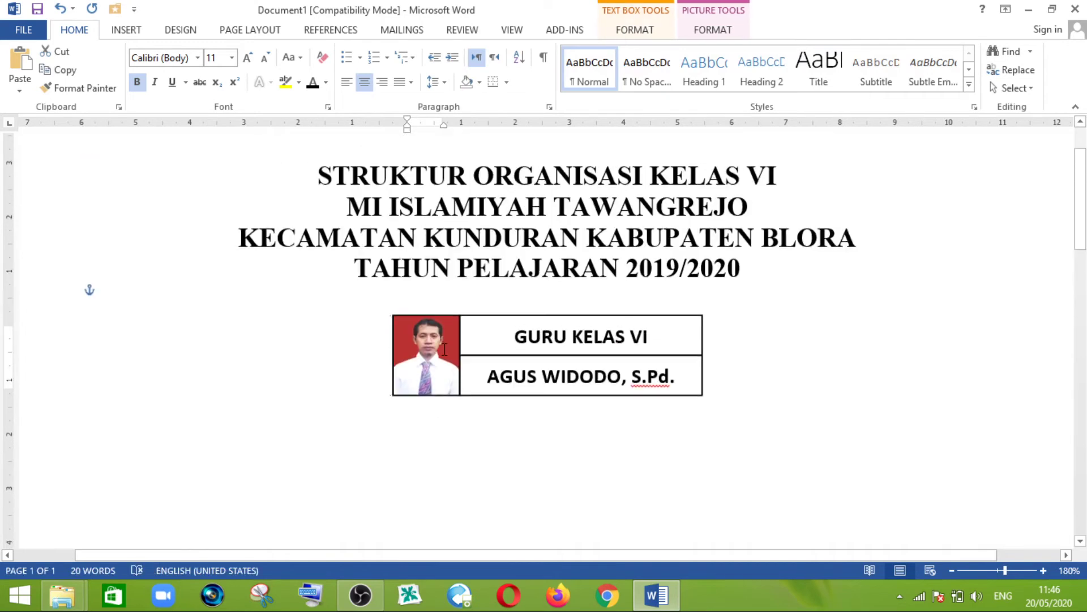
scroll(444, 349, "down", 1)
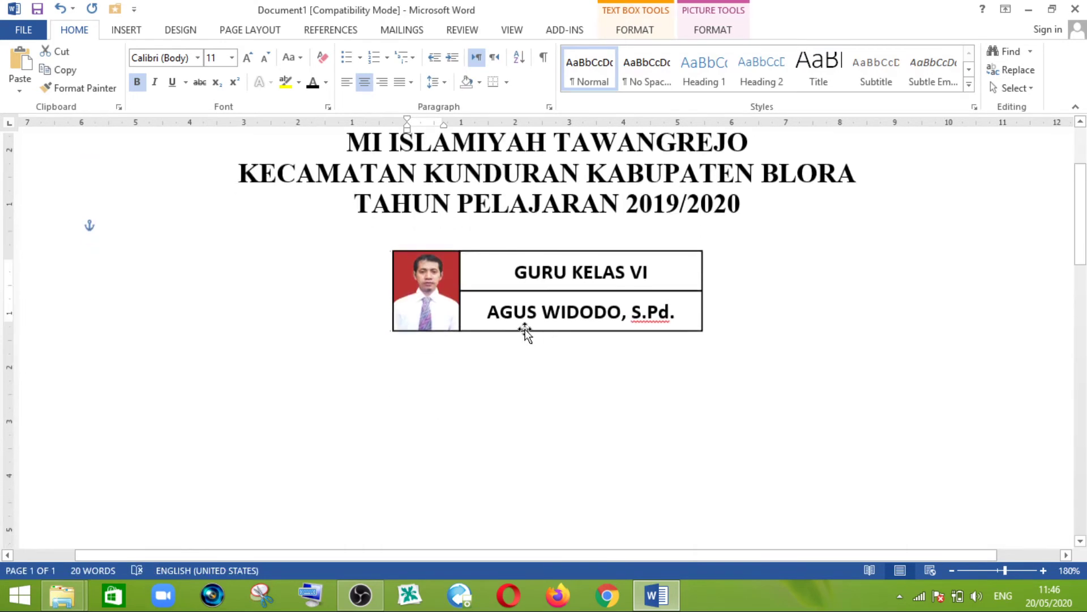
left_click(525, 329)
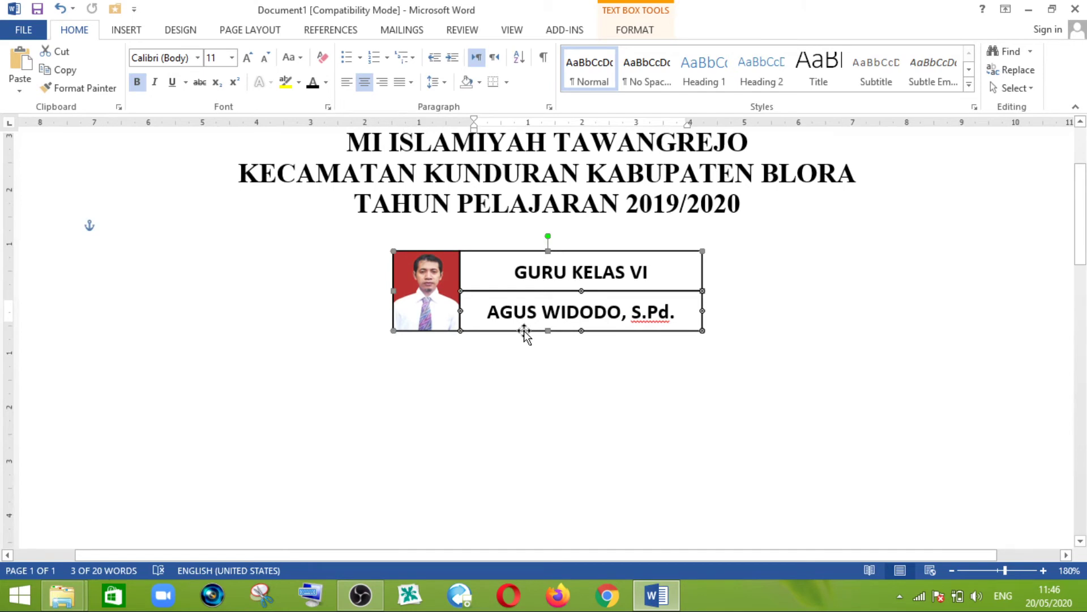
Copy the teacher card down to the lower left.
mouse_move(526, 337)
left_mouse_down()
mouse_move(300, 473)
mouse_move(245, 470)
left_mouse_up()
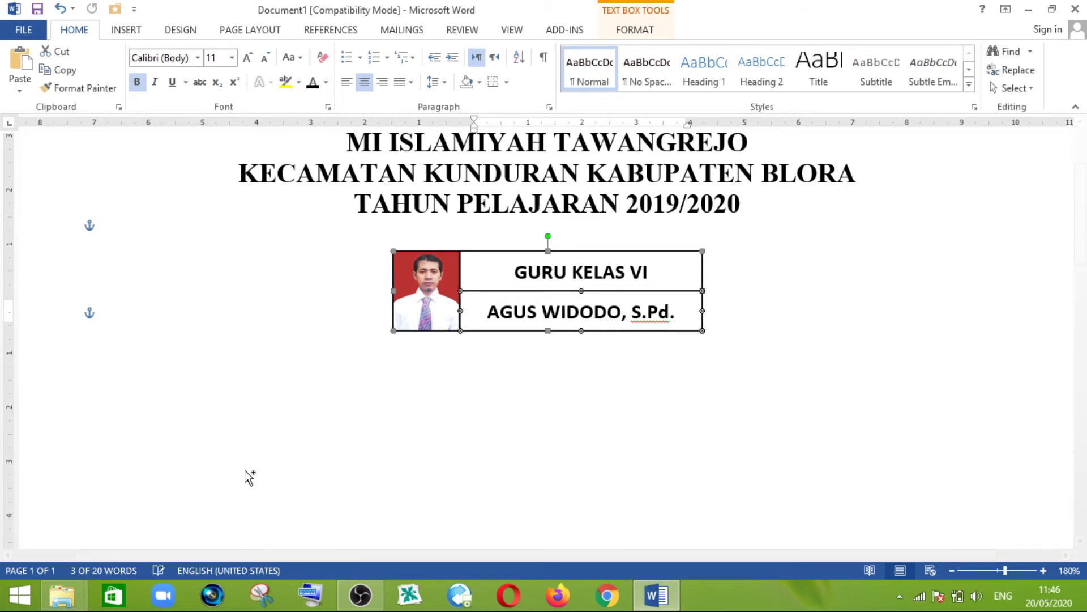
left_click(489, 392)
left_click(306, 414)
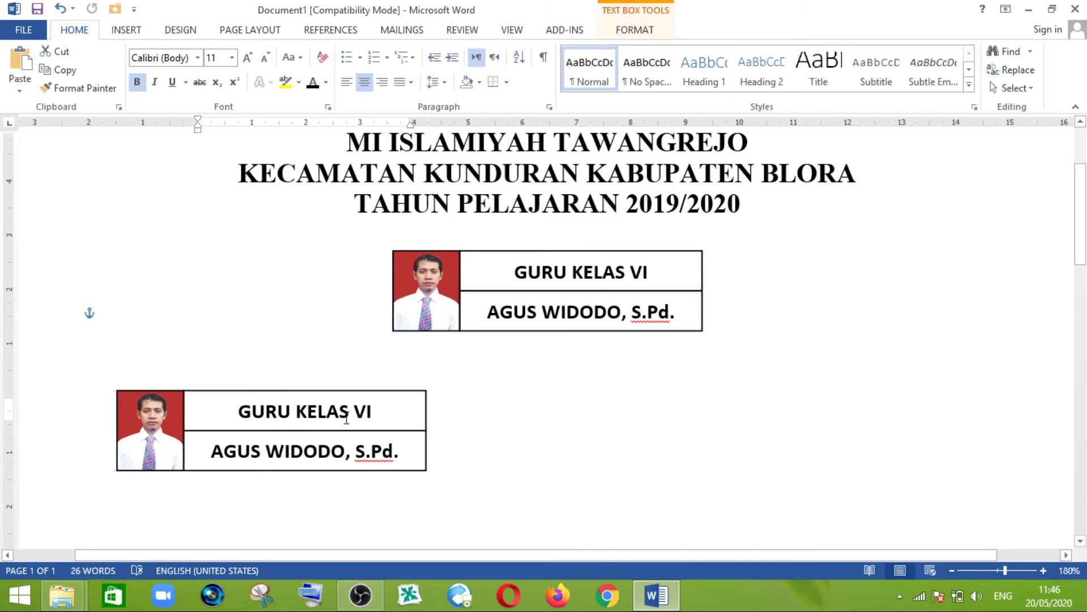
left_click(310, 467)
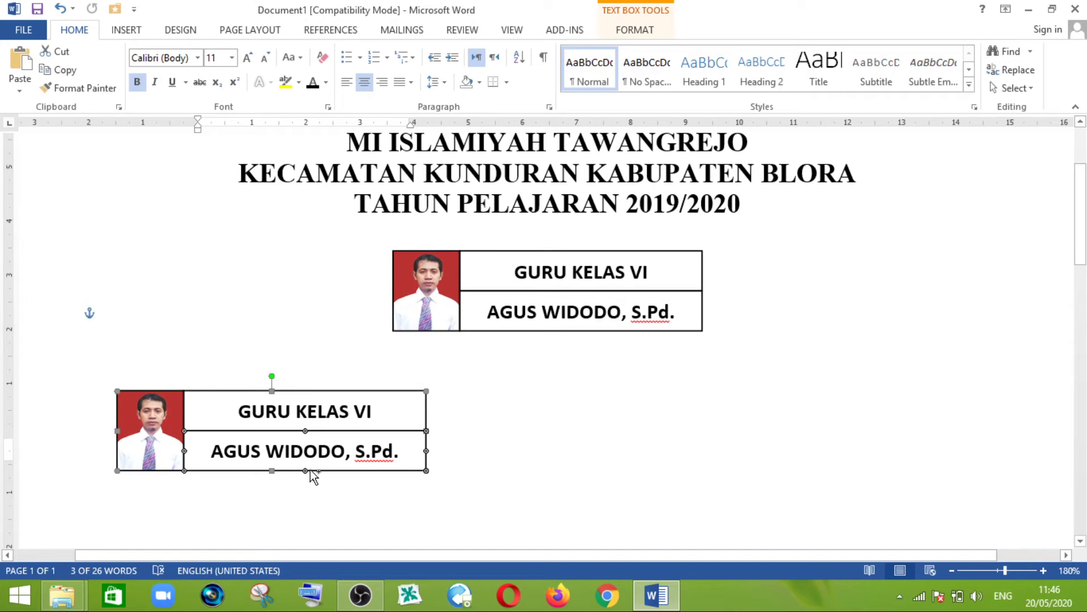
Copy the lower-left card to the right and nudge it toward the right edge.
left_click_drag(326, 466, 509, 466)
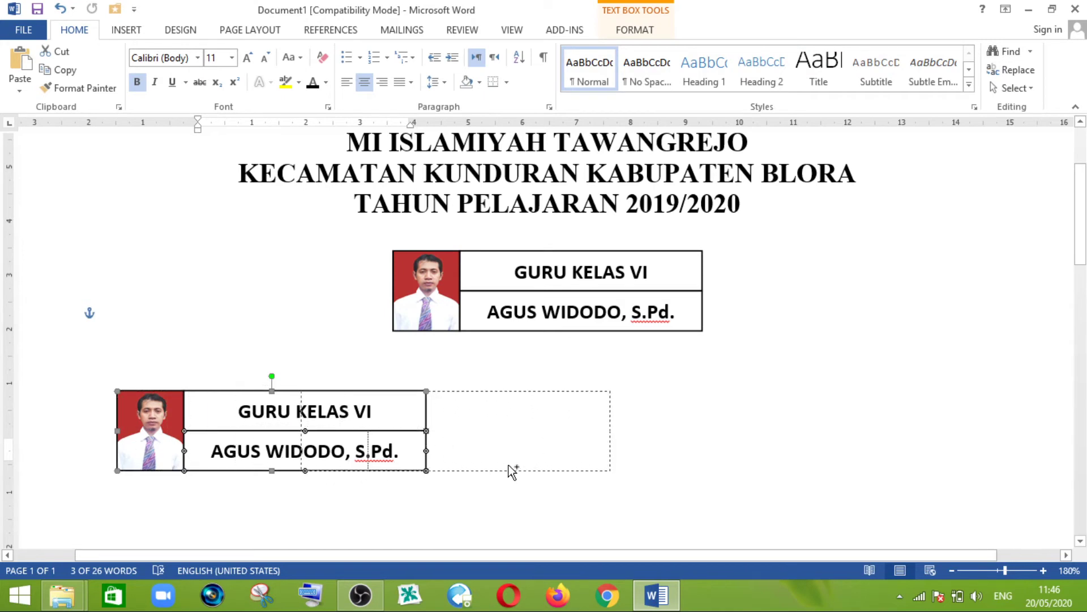
left_click_drag(513, 472, 513, 472)
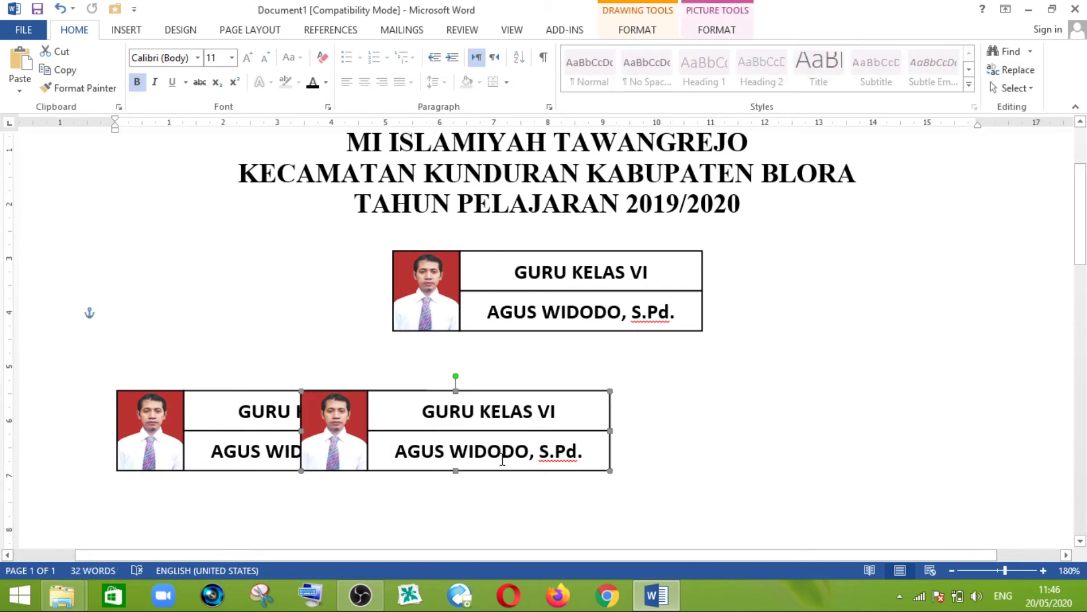
key("Right")
key("Right")
key("Right")
key("Right")
key("Right")
key("Right")
key("Right")
key("Right")
key("Right")
key("Right")
key("Right")
key("Right")
key("Right")
key("Right")
key("Right")
key("Right")
key("Right")
key("Right")
key("Right")
key("Right")
key("Right")
key("Right")
key("Right")
key("Right")
key("Right")
key("Right")
key("Right")
key("Right")
key("Right")
key("Right")
key("Right")
key("Right")
key("Right")
key("Right")
key("Right")
key("Right")
key("Right")
key("Right")
key("Right")
key("Right")
key("Right")
key("Right")
key("Right")
key("Right")
key("Right")
key("Right")
key("Right")
key("Right")
key("Right")
key("Right")
key("Right")
key("Right")
key("Right")
key("Right")
key("Right")
key("Right")
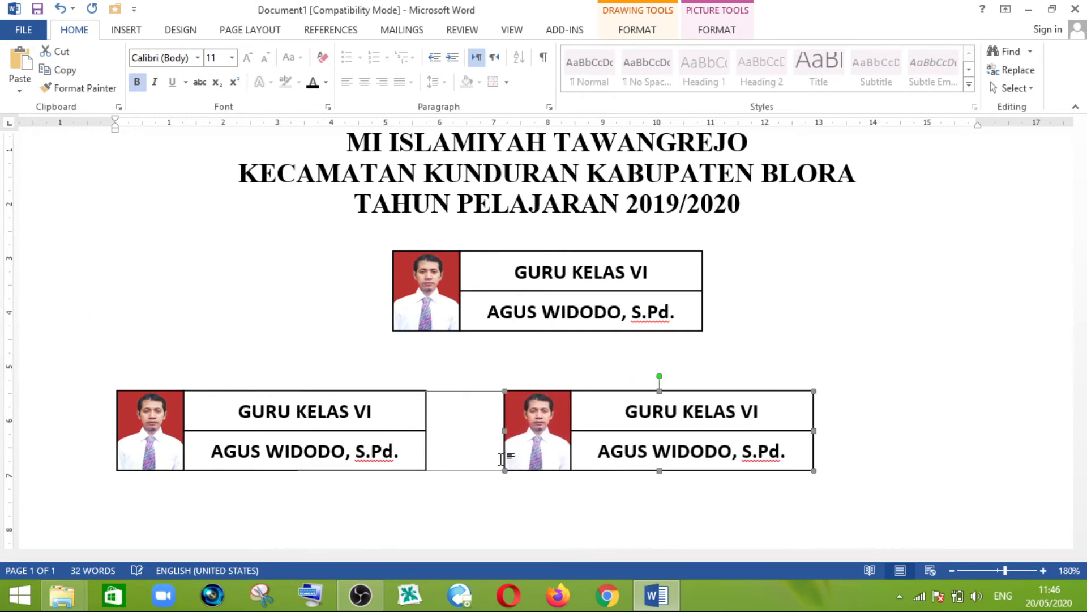
key("Right")
key("Right")
key("Right")
key("Right")
key("Right")
key("Right")
key("Right")
key("Right")
key("Right")
key("Right")
key("Right")
key("Right")
key("Right")
key("Right")
key("Right")
key("Right")
key("Right")
key("Right")
key("Right")
key("Right")
key("Right")
key("Right")
key("Right")
key("Right")
key("Right")
key("Right")
key("Right")
key("Right")
key("Right")
key("Right")
key("Right")
key("Right")
key("Right")
key("Right")
key("Right")
key("Right")
key("Right")
key("Right")
key("Right")
key("Right")
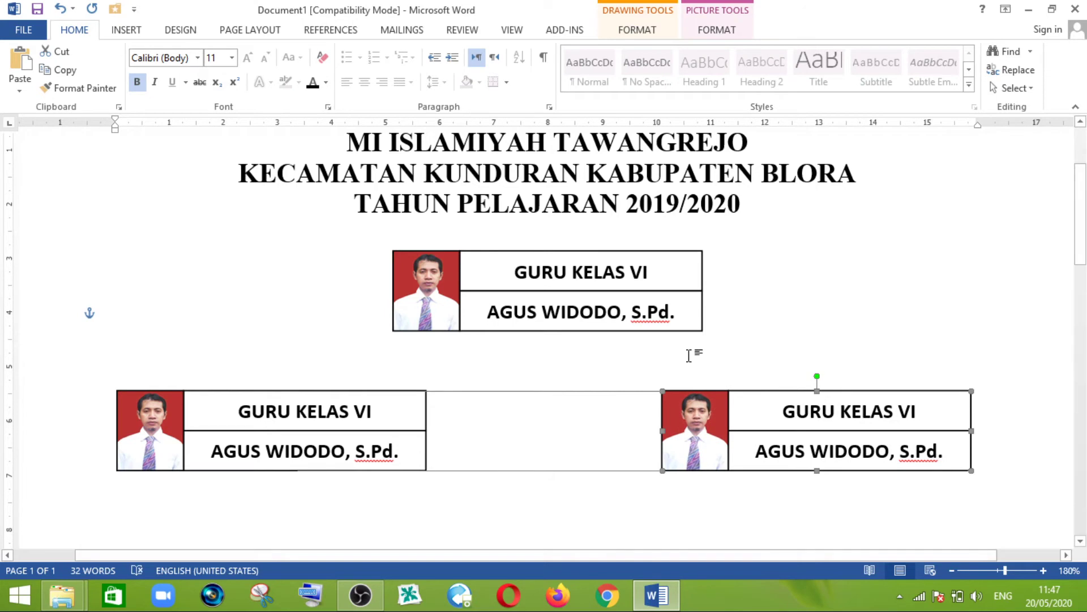
Select both lower teacher cards with Select Objects and group them.
left_click(713, 339)
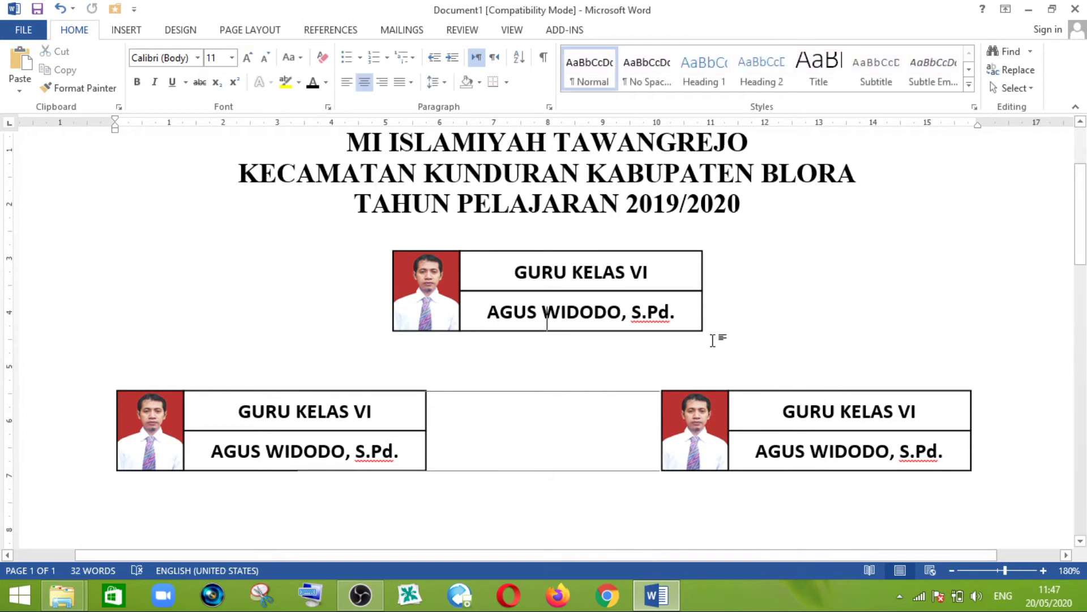
left_click(398, 395)
left_click(683, 394)
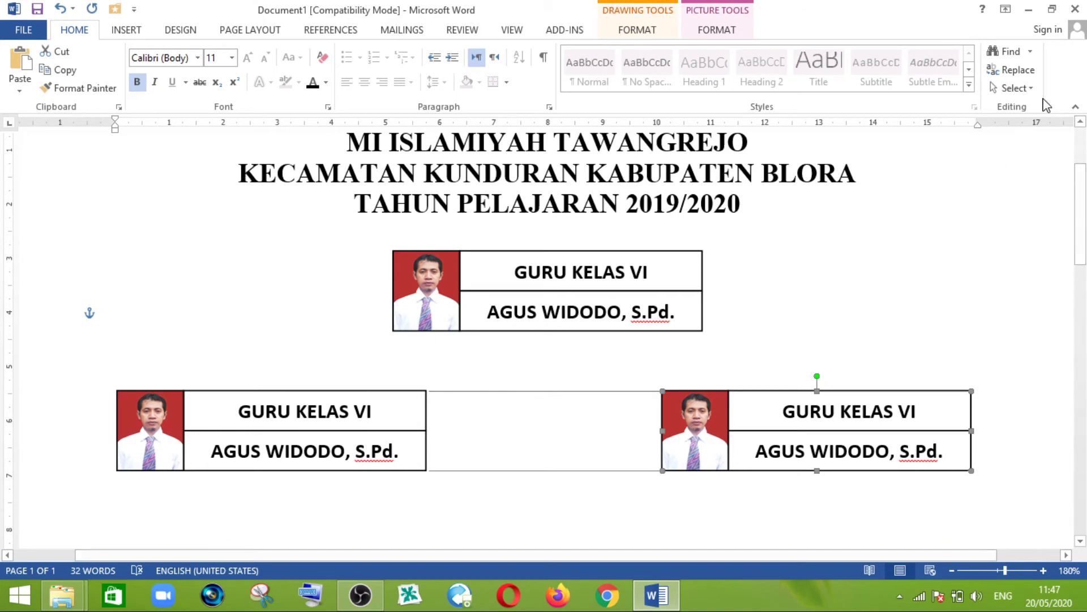
left_click(1013, 88)
left_click(934, 138)
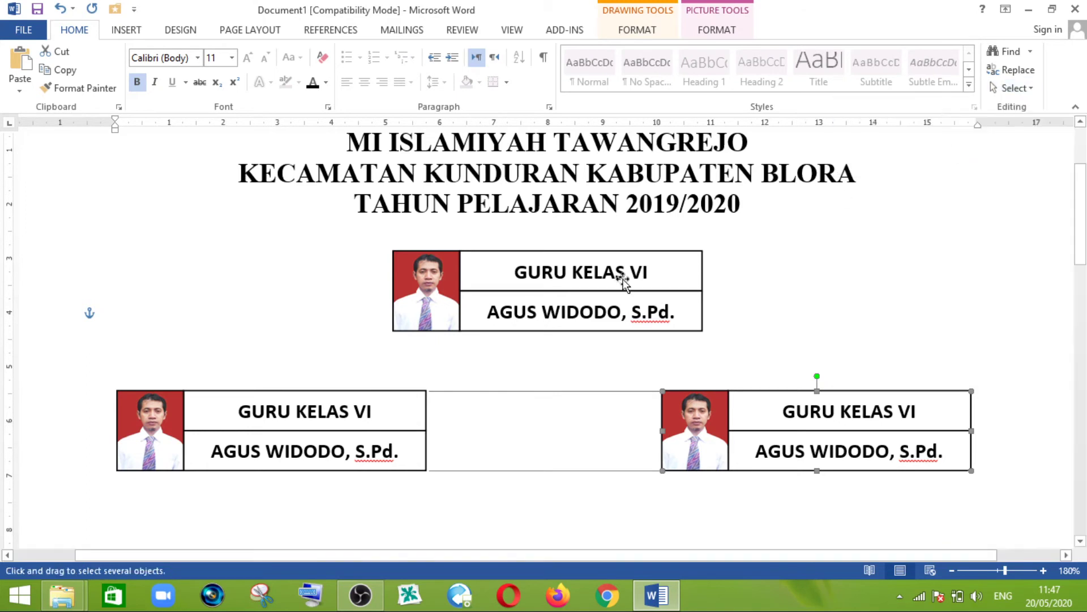
left_click_drag(85, 365, 997, 497)
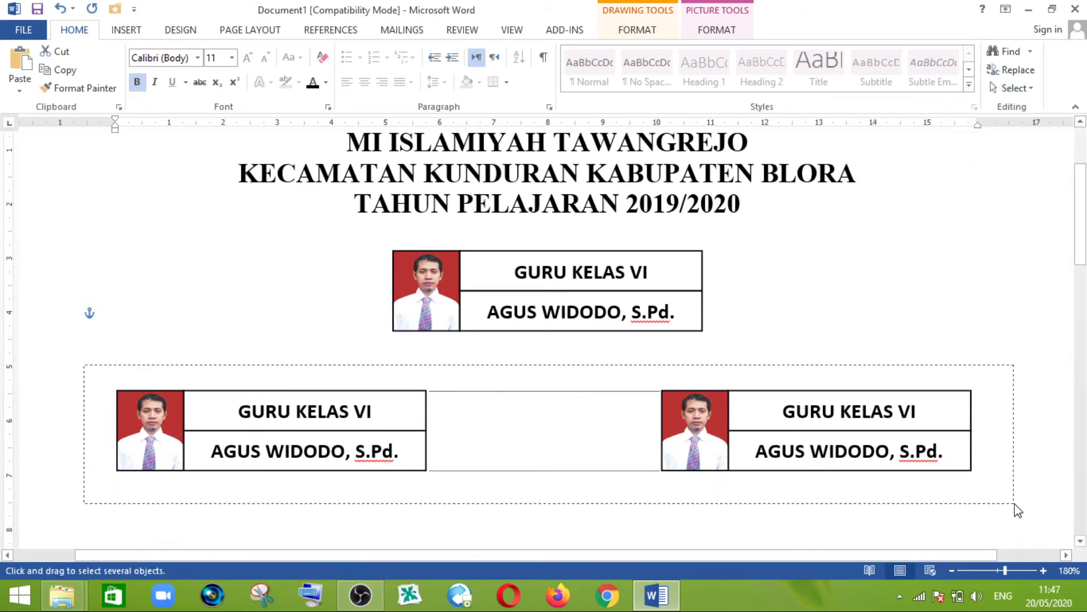
right_click(696, 412)
mouse_move(742, 301)
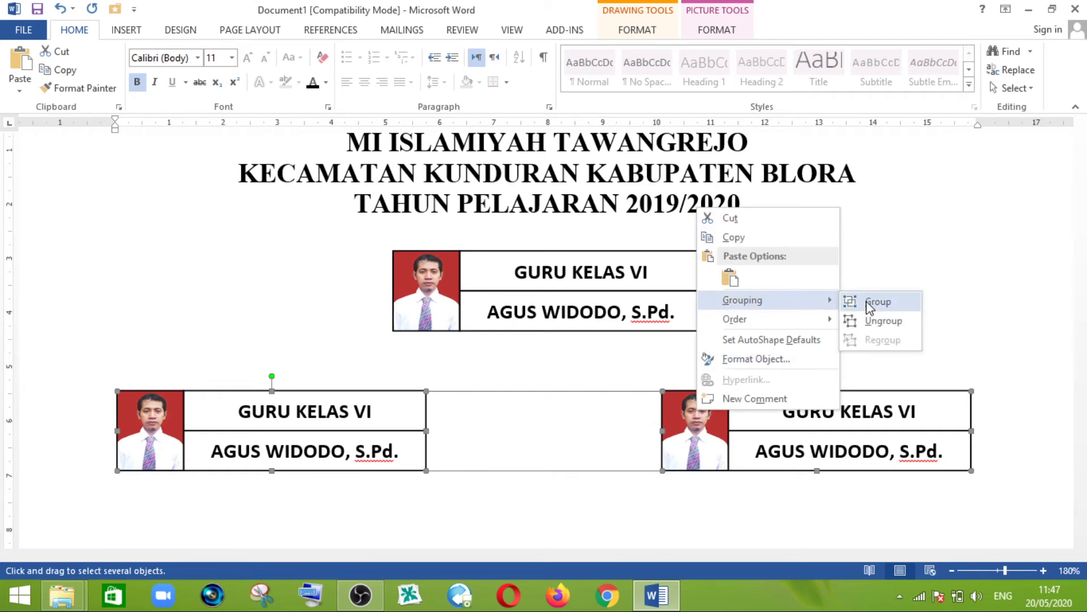
left_click(870, 306)
Copy the grouped pair of cards downward for another row.
scroll(510, 371, "down", 2)
scroll(535, 371, "down", 2)
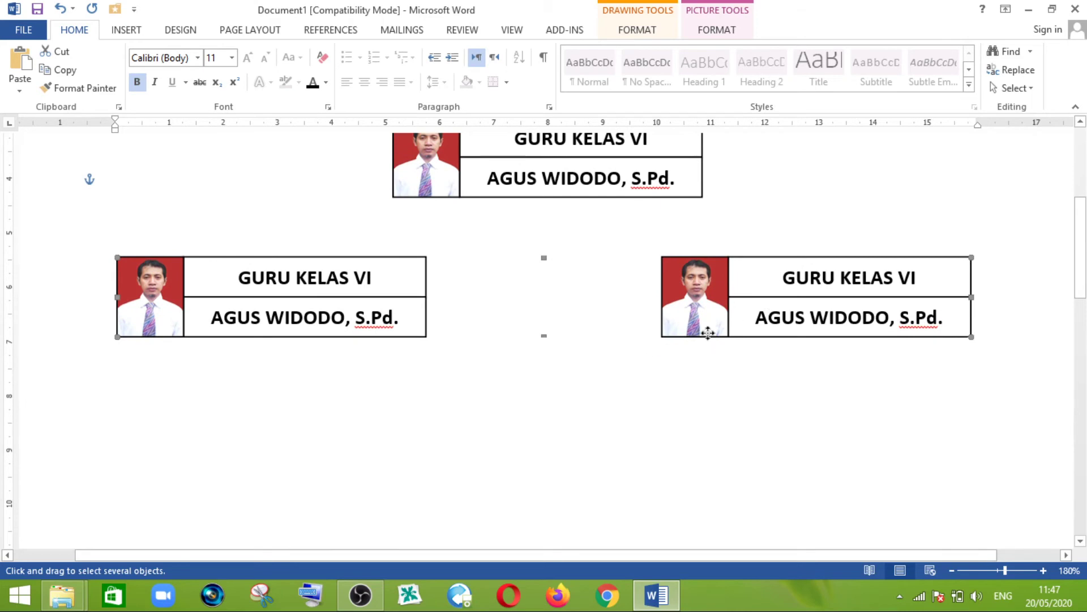
left_click_drag(708, 333, 704, 436)
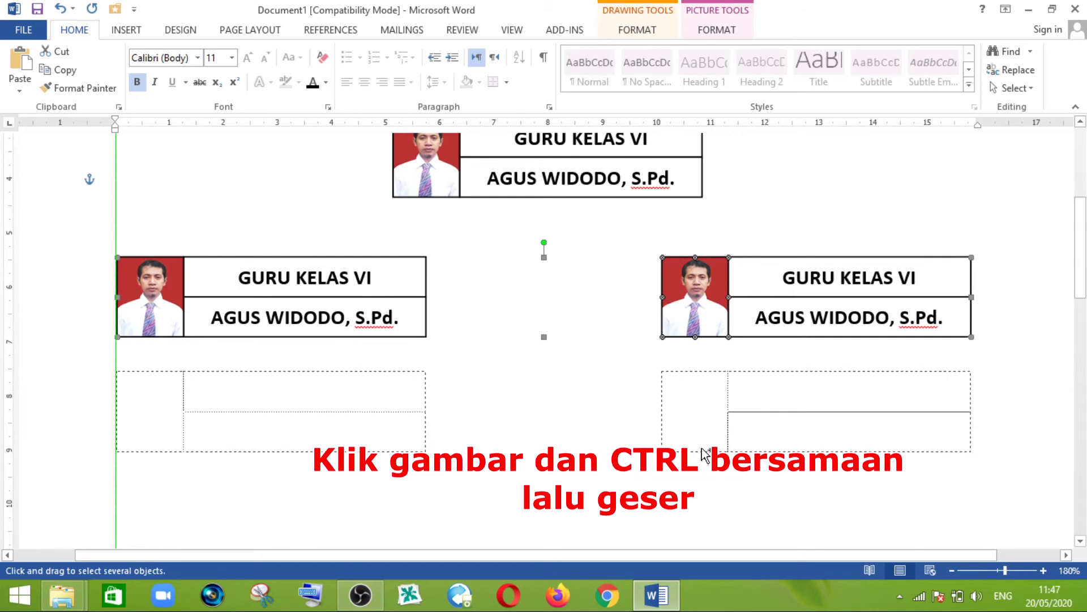
Ctrl-drag copies of the grouped card pair to stack new rows below the original.
left_click_drag(704, 437, 702, 465)
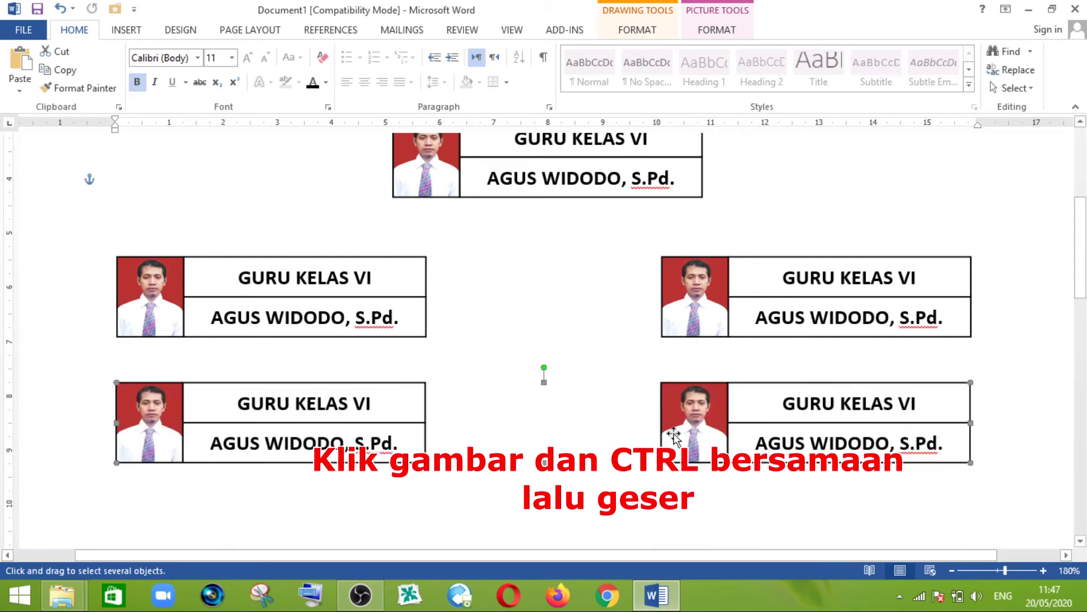
scroll(702, 462, "down", 3)
left_click_drag(704, 325, 697, 443)
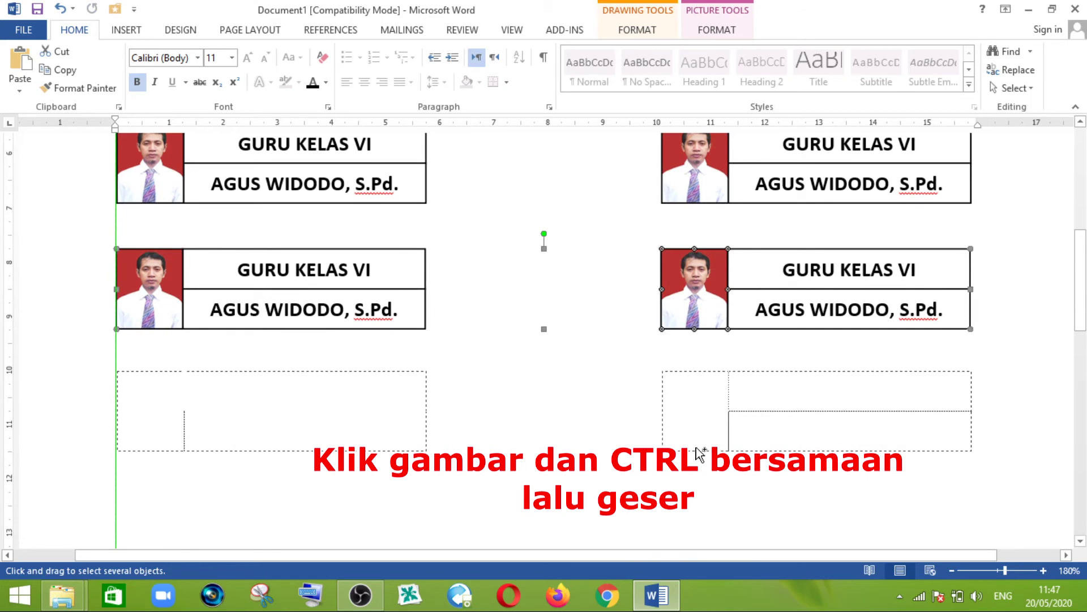
left_click_drag(701, 449, 700, 453)
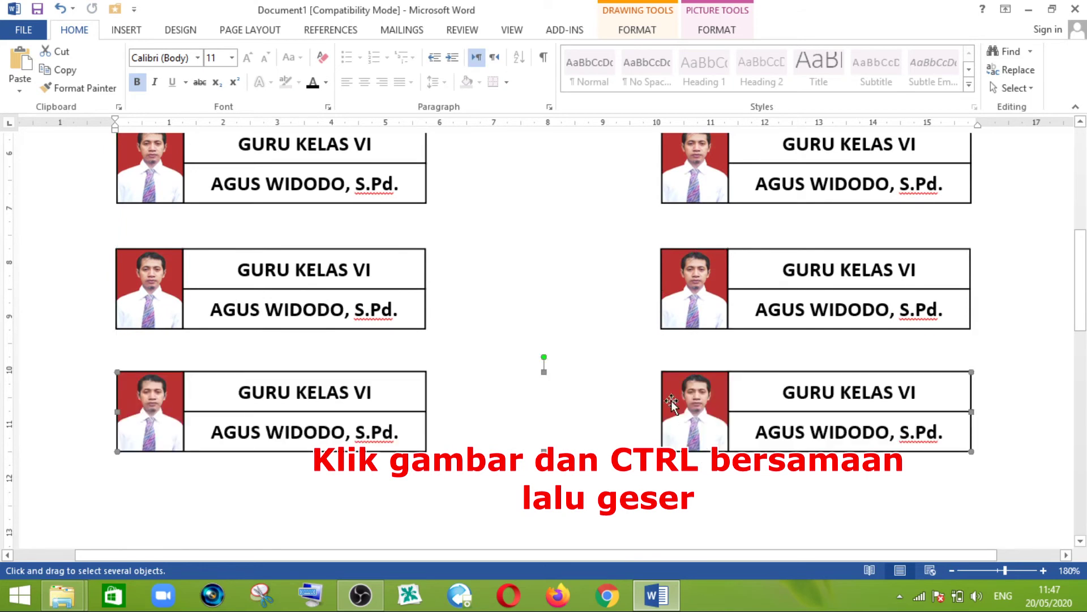
scroll(700, 448, "down", 3)
left_click_drag(719, 322, 718, 425)
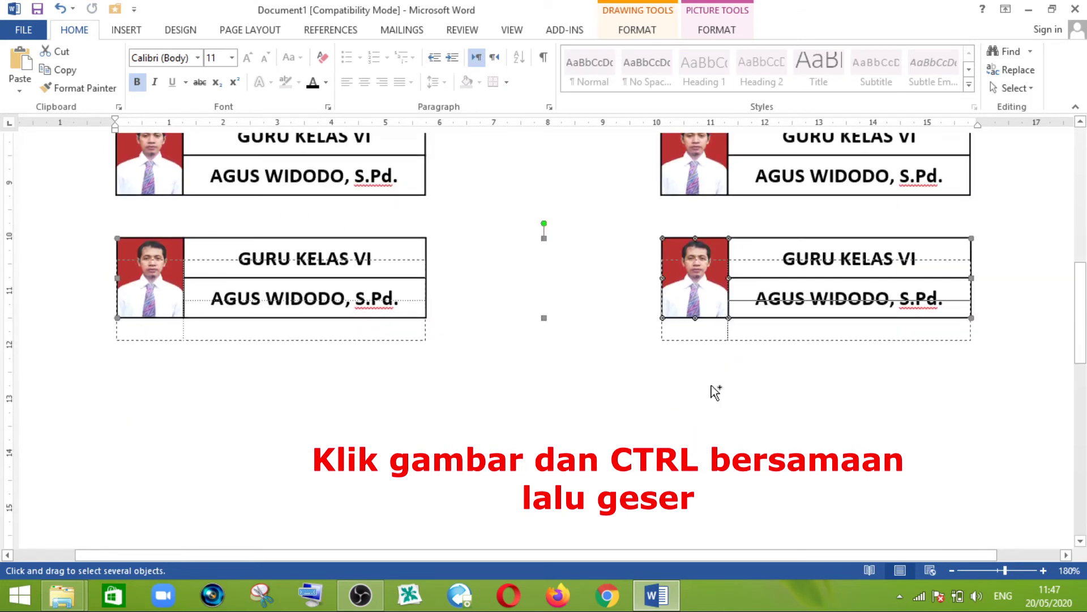
mouse_move(714, 419)
left_mouse_down()
mouse_move(720, 462)
mouse_move(718, 442)
left_mouse_up()
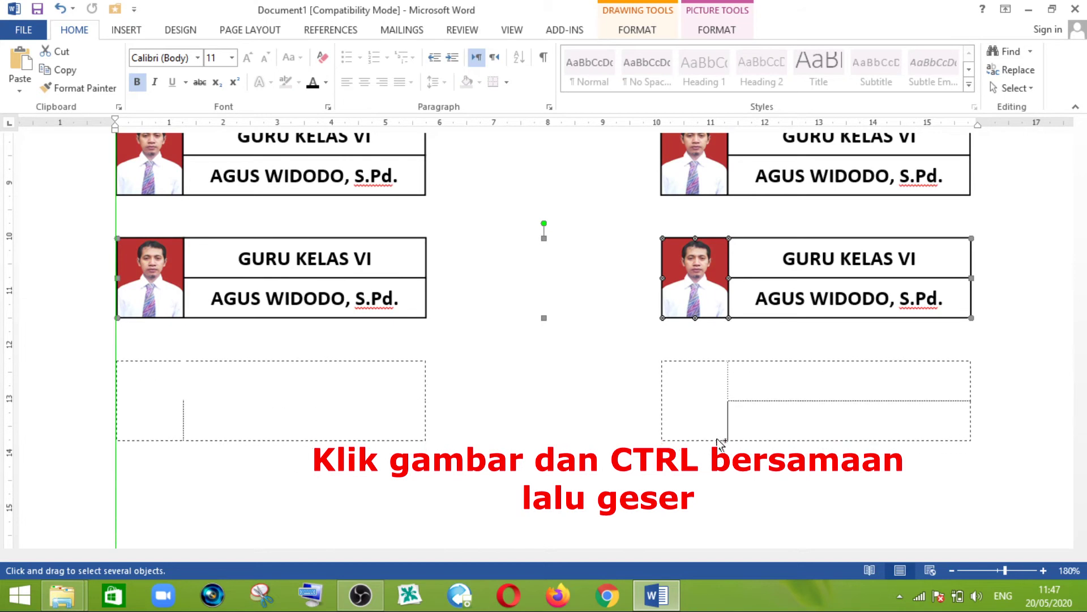
left_click_drag(720, 442, 719, 442)
Copy the bottom row once more further down the page, then deselect the boxes.
scroll(674, 407, "down", 2)
scroll(673, 405, "down", 3)
scroll(672, 404, "up", 5)
scroll(683, 349, "up", 2)
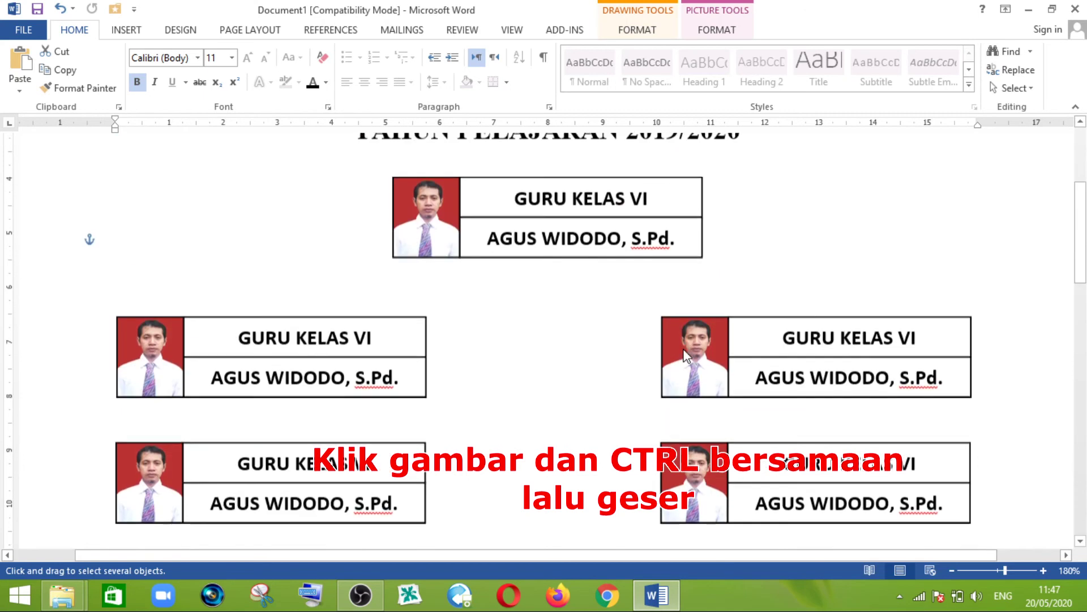
scroll(684, 348, "down", 2)
scroll(739, 369, "down", 5)
left_click(749, 169)
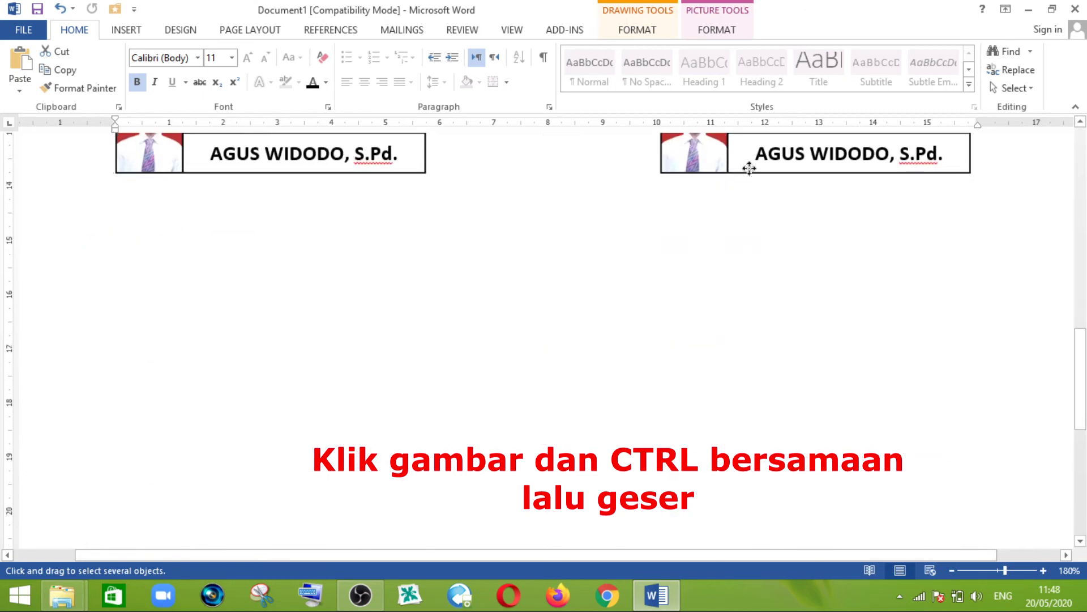
scroll(748, 181, "up", 3)
left_click_drag(749, 181, 740, 294)
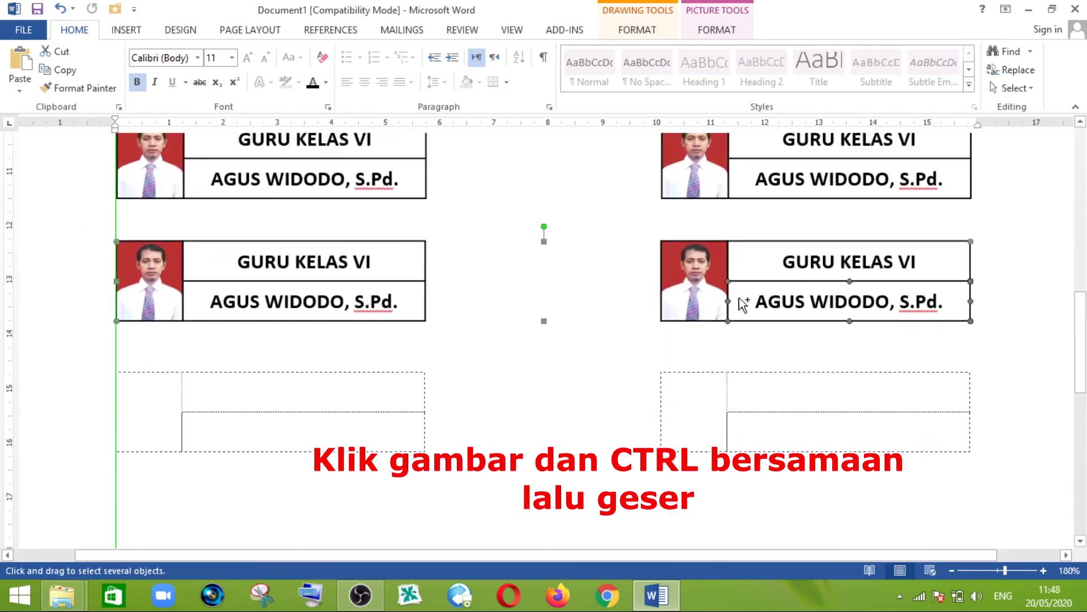
left_click_drag(740, 295, 740, 295)
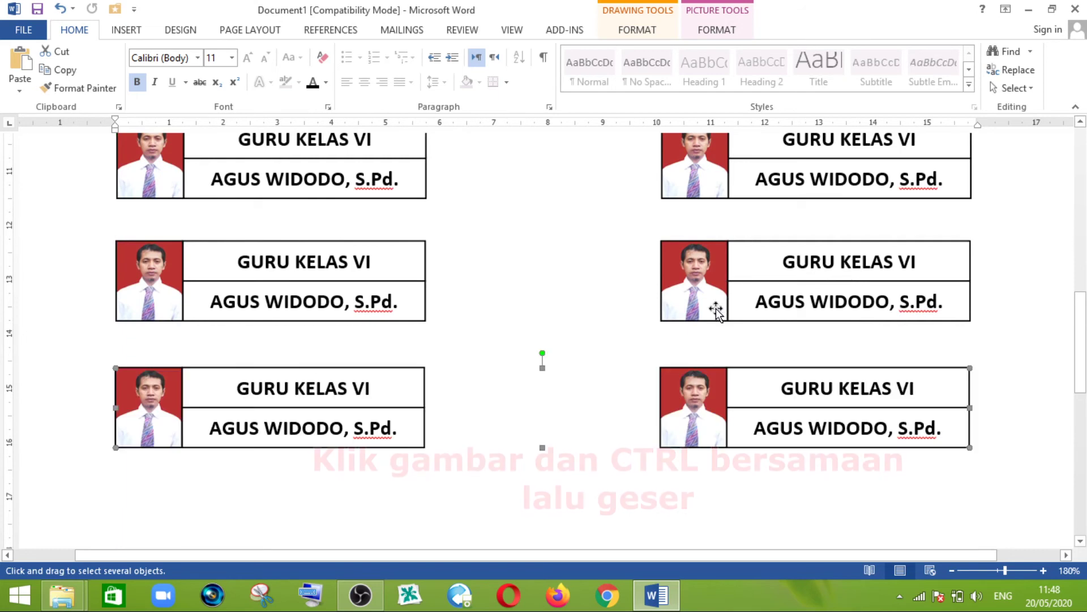
scroll(692, 332, "down", 3)
scroll(691, 332, "down", 3)
left_click(723, 321)
scroll(720, 314, "up", 8)
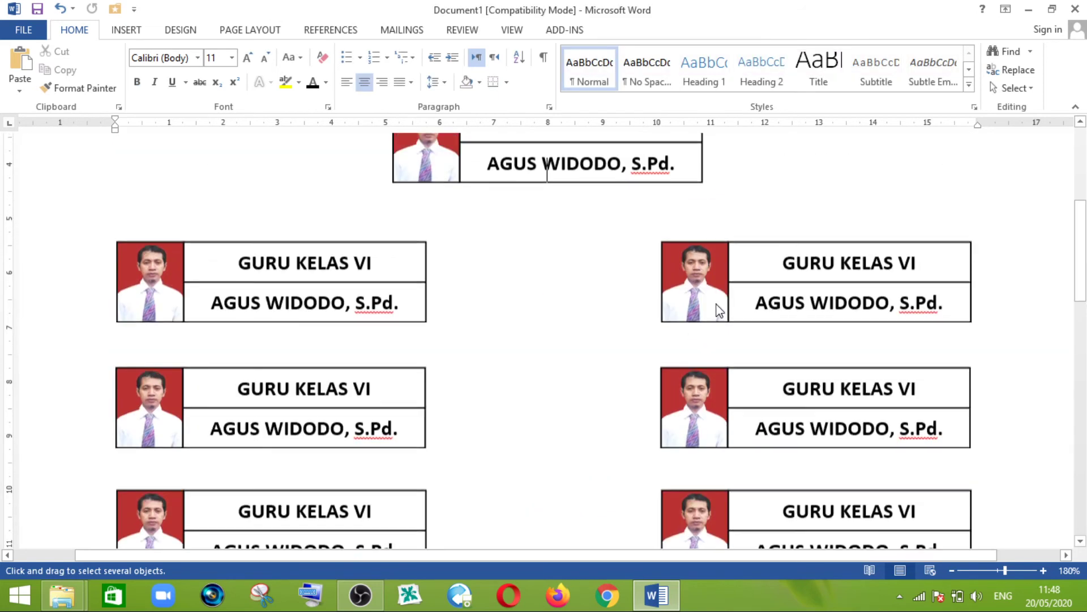
Turn on Select Objects mode and begin a marquee over the lower label boxes.
scroll(717, 309, "up", 7)
scroll(715, 306, "down", 4)
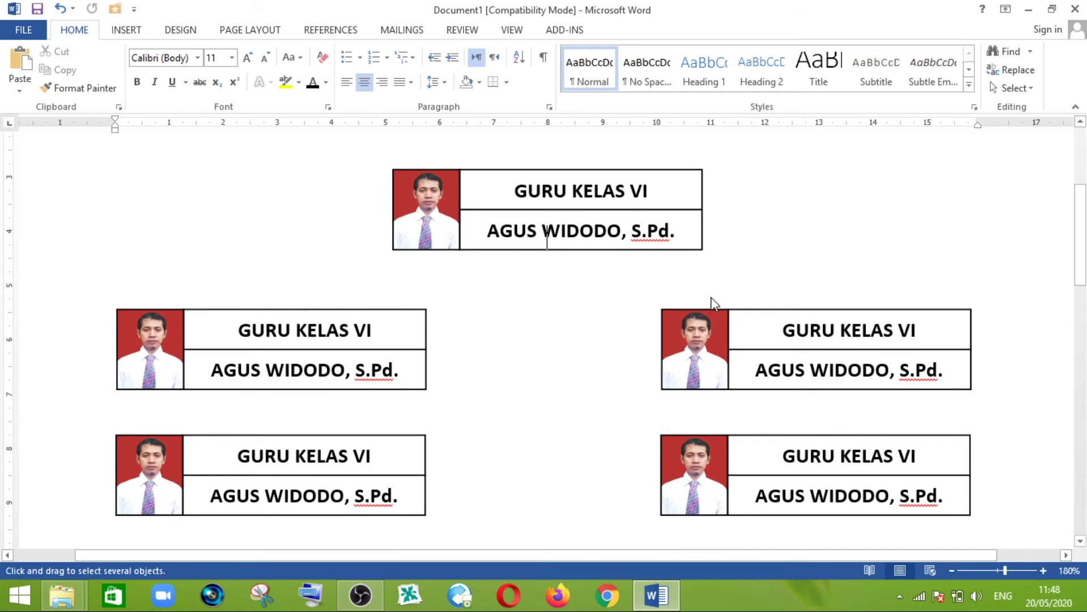
scroll(712, 299, "down", 1)
scroll(710, 299, "down", 2)
scroll(710, 299, "down", 1)
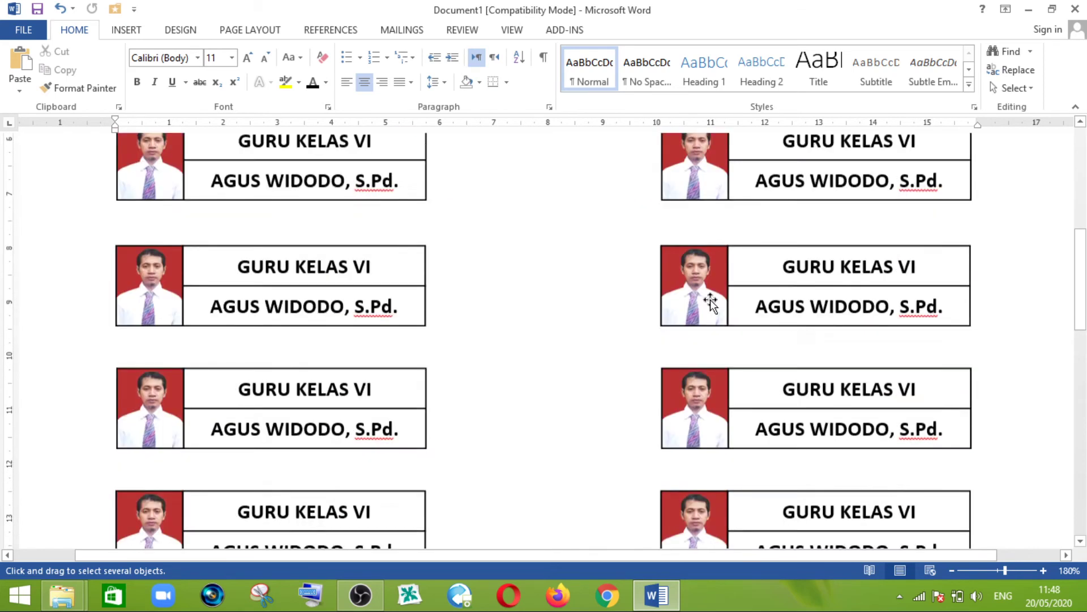
scroll(711, 300, "down", 2)
scroll(403, 335, "down", 5)
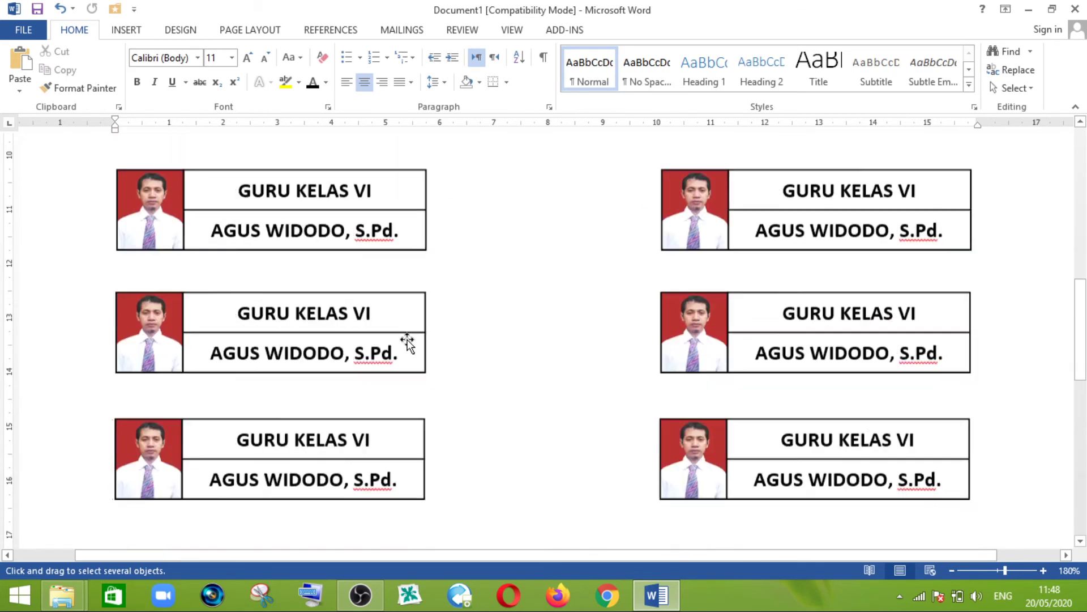
scroll(935, 365, "up", 5)
scroll(939, 352, "up", 5)
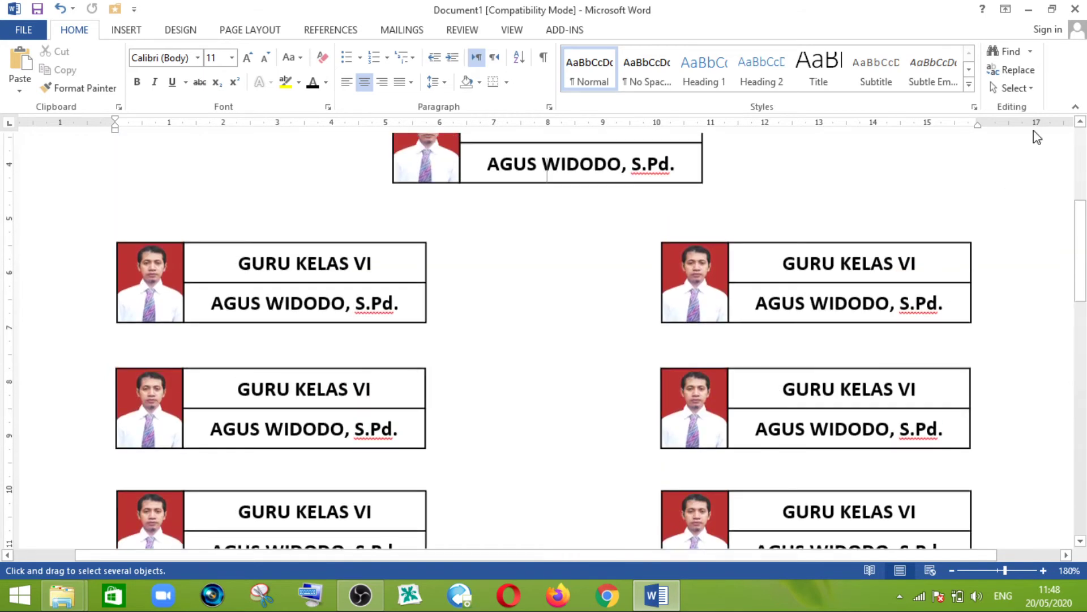
left_click(1013, 87)
left_click(917, 131)
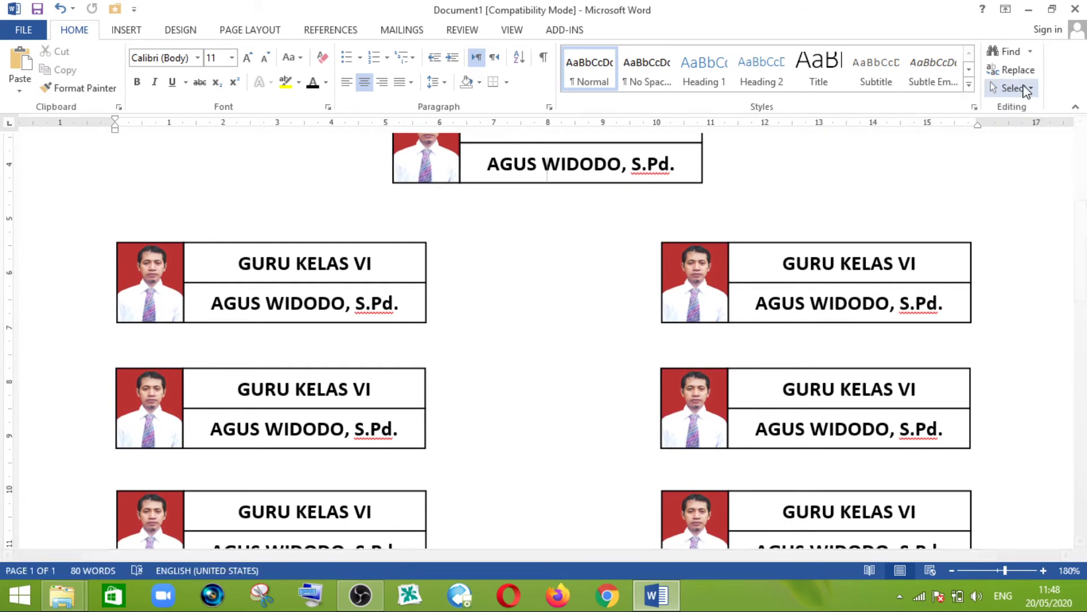
left_click(1014, 87)
left_click(914, 130)
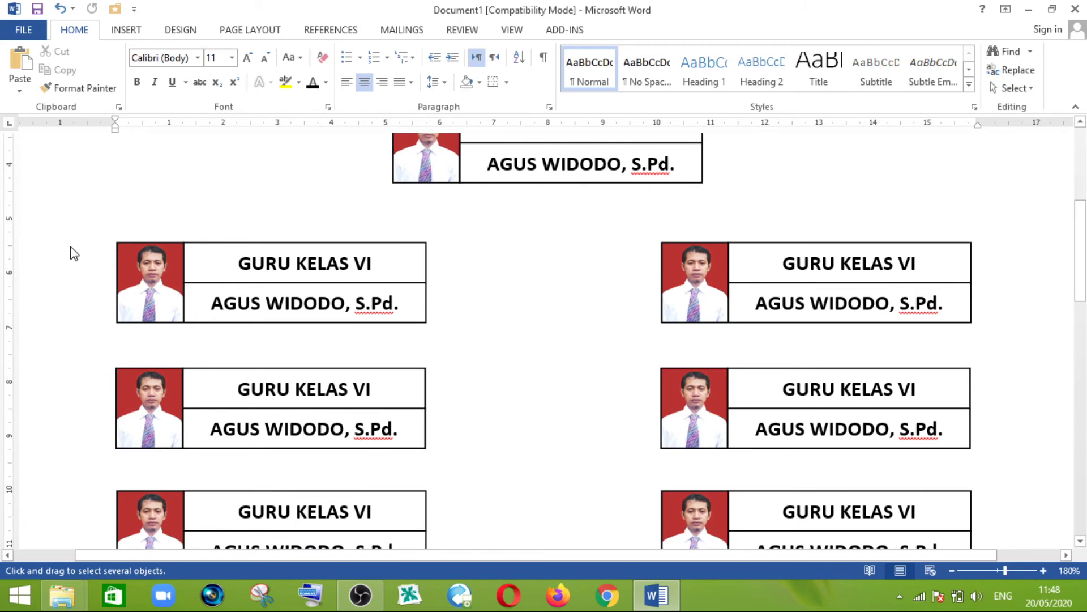
left_click_drag(84, 224, 990, 552)
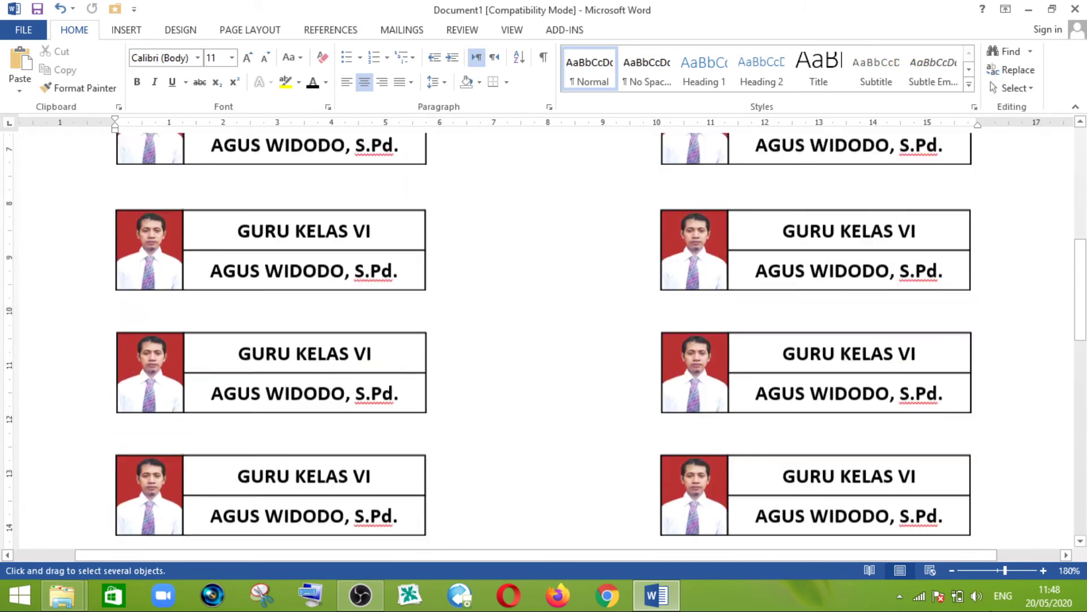
Marquee the four lower label boxes and group them into one object.
mouse_move(985, 584)
left_mouse_down()
mouse_move(989, 438)
mouse_move(1009, 415)
left_mouse_up()
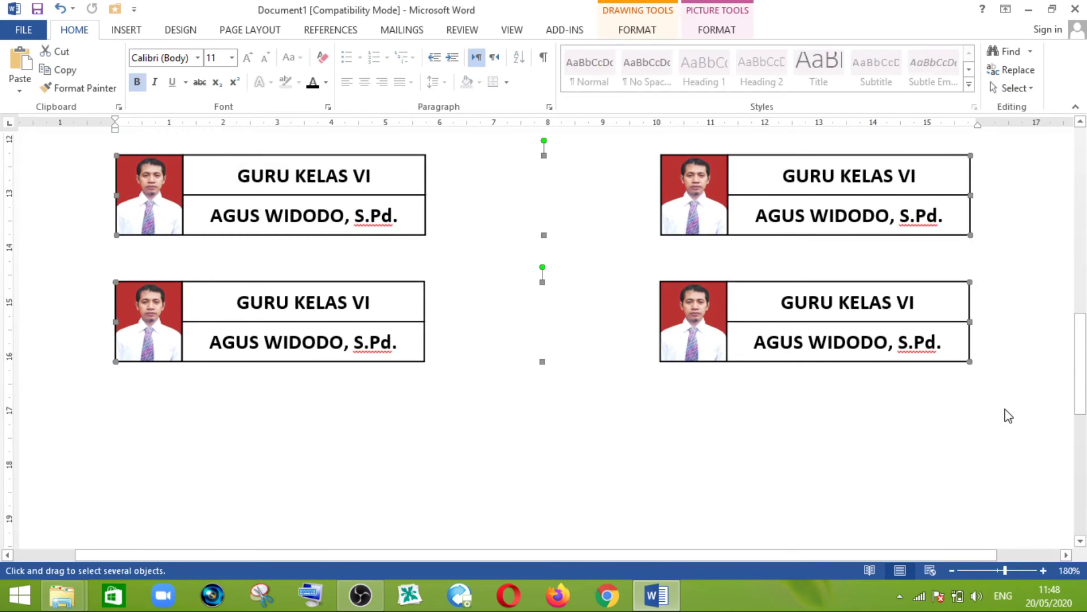
right_click(397, 284)
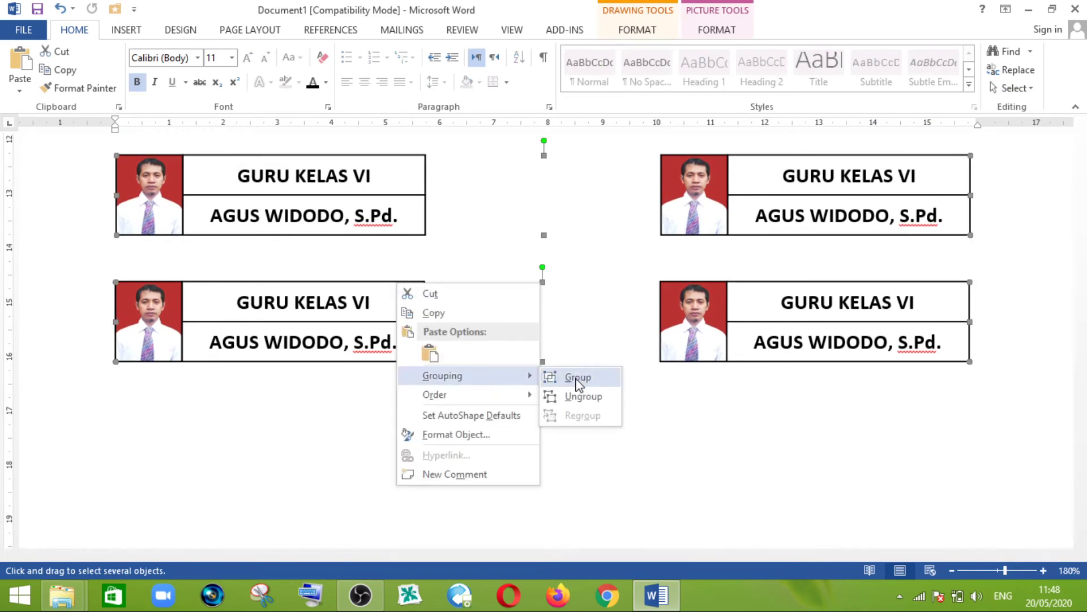
mouse_move(443, 375)
left_click(578, 377)
left_click(1003, 275)
scroll(942, 299, "up", 5)
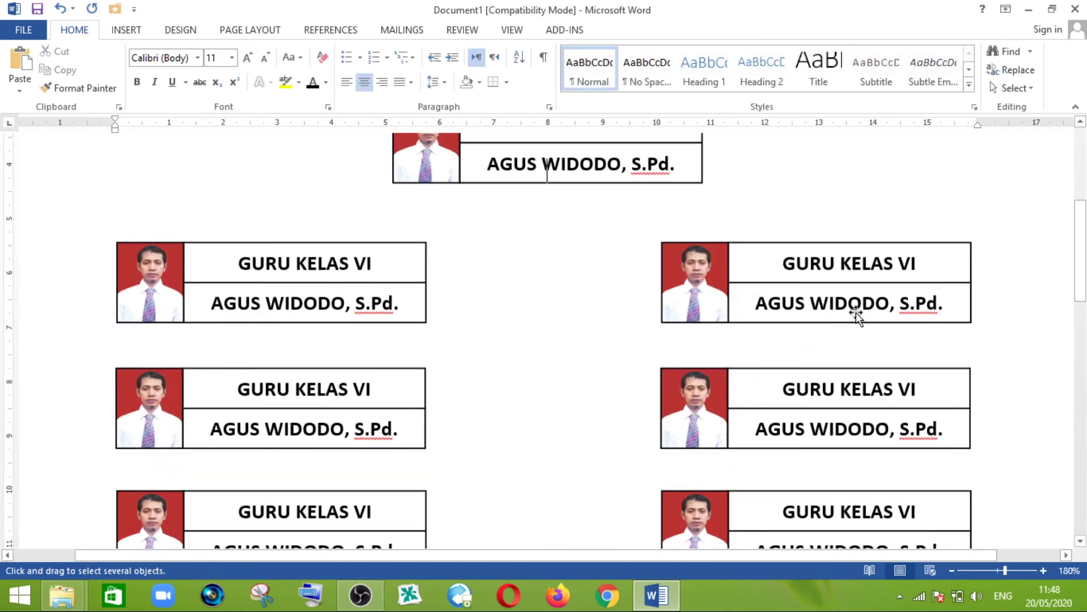
scroll(697, 281, "up", 3)
scroll(695, 286, "down", 1)
scroll(695, 285, "down", 3)
scroll(695, 284, "down", 2)
scroll(695, 285, "down", 2)
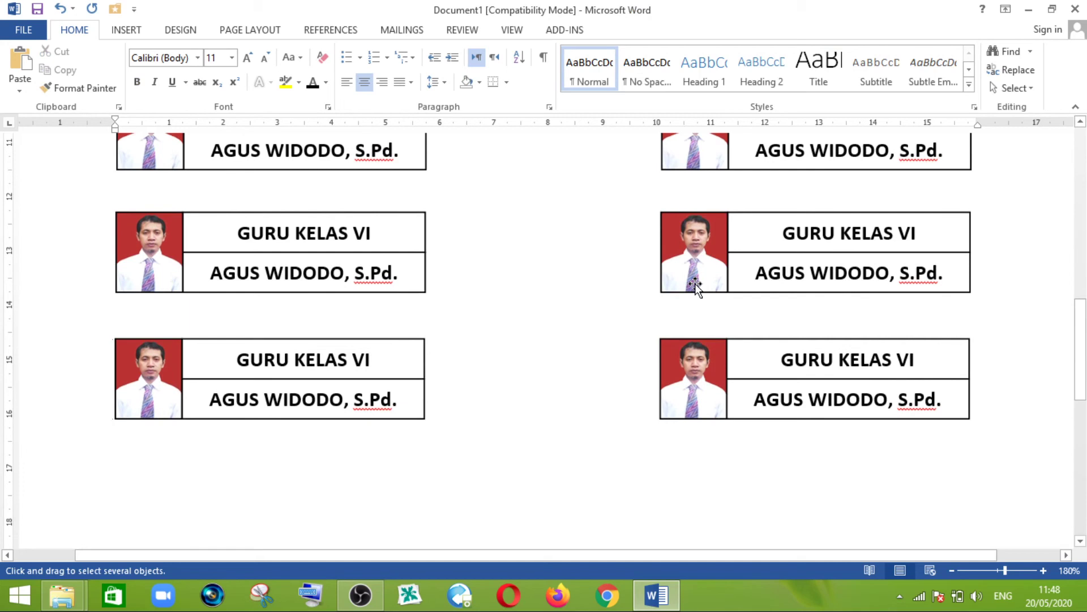
Draw a wide rectangle below the bottom row of label boxes.
left_click(126, 30)
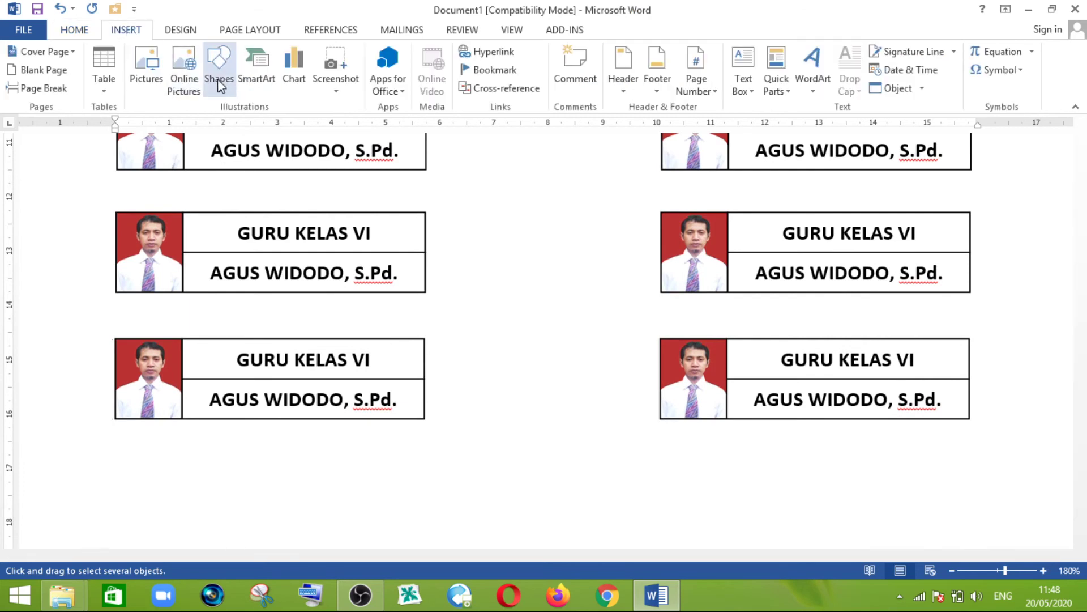
left_click(220, 86)
left_click(260, 120)
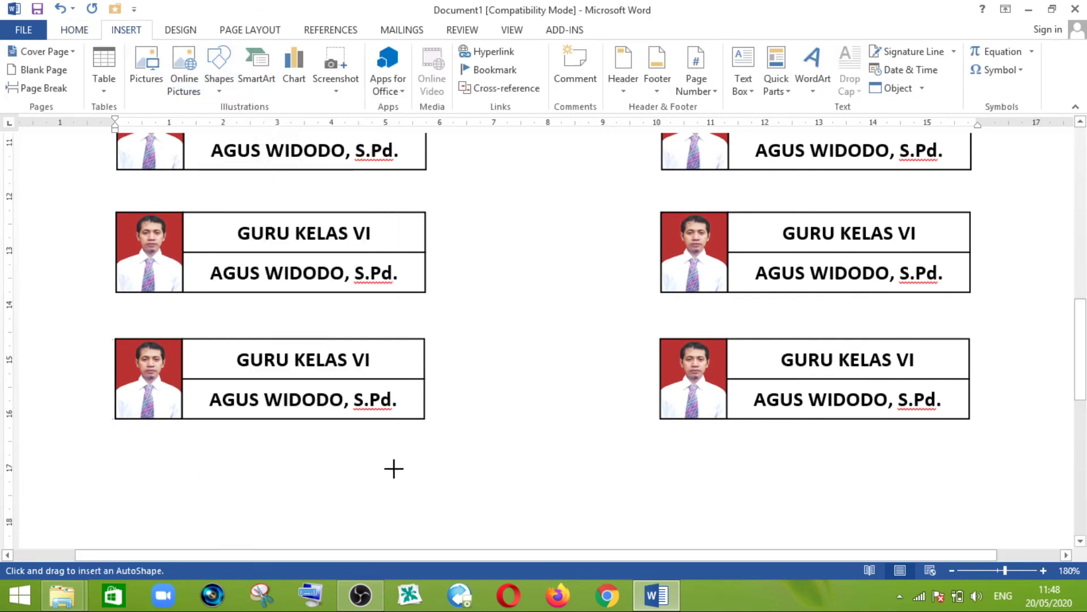
left_click_drag(375, 475, 678, 444)
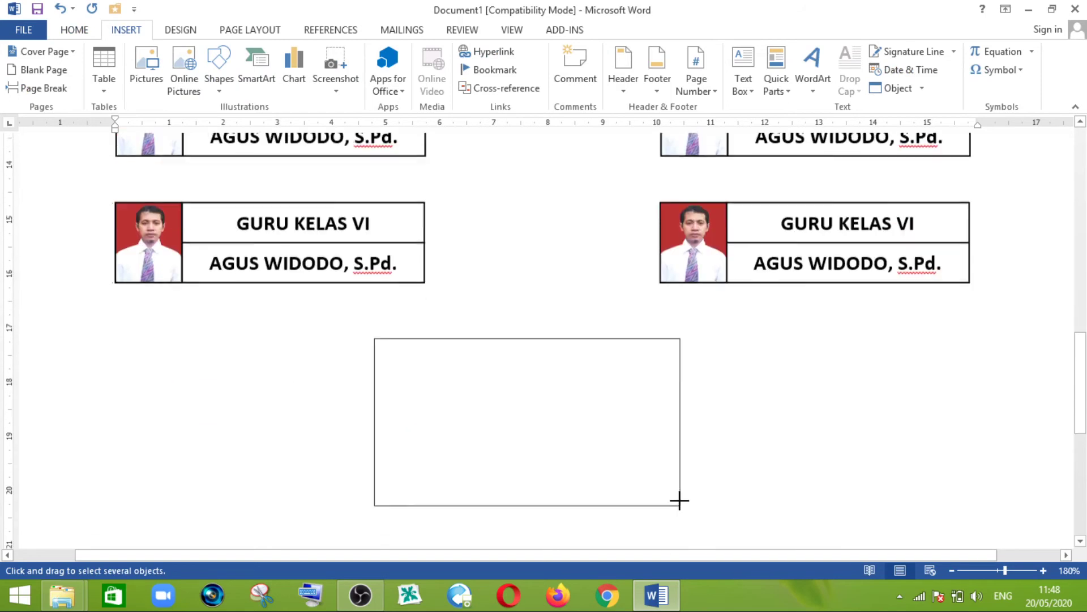
left_click_drag(677, 444, 718, 399)
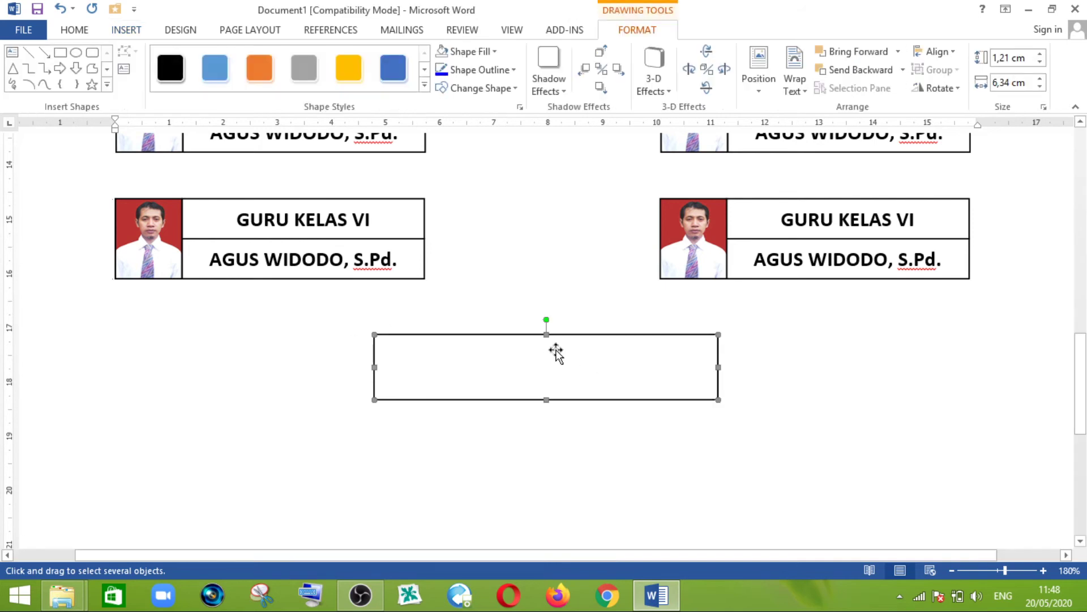
Add the centred text 'SISWA KELAS VI' inside the rectangle.
right_click(594, 343)
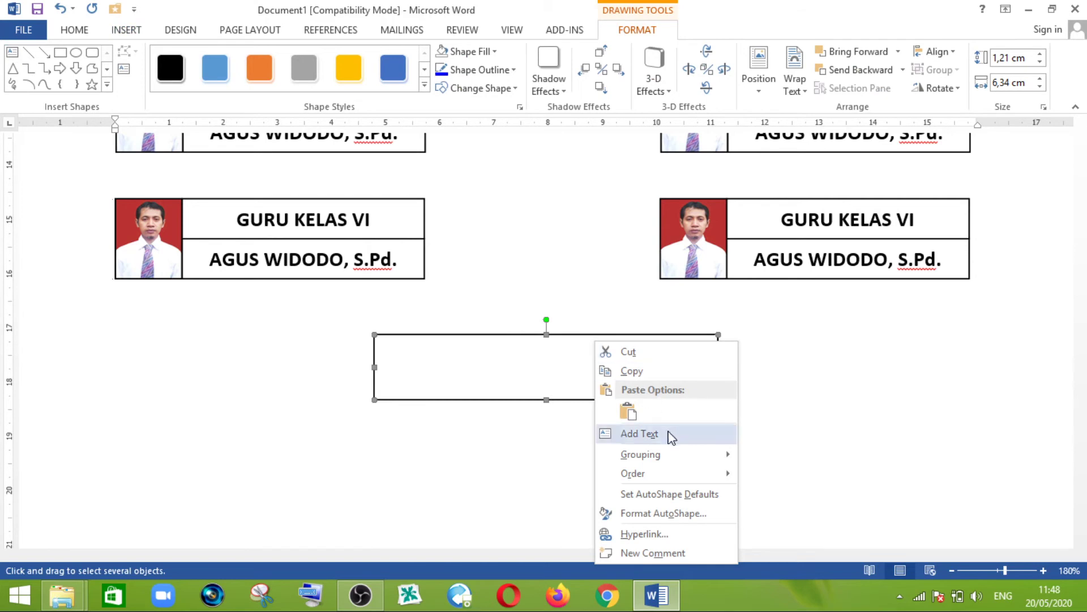
left_click(669, 432)
type("SISWA KELAS ")
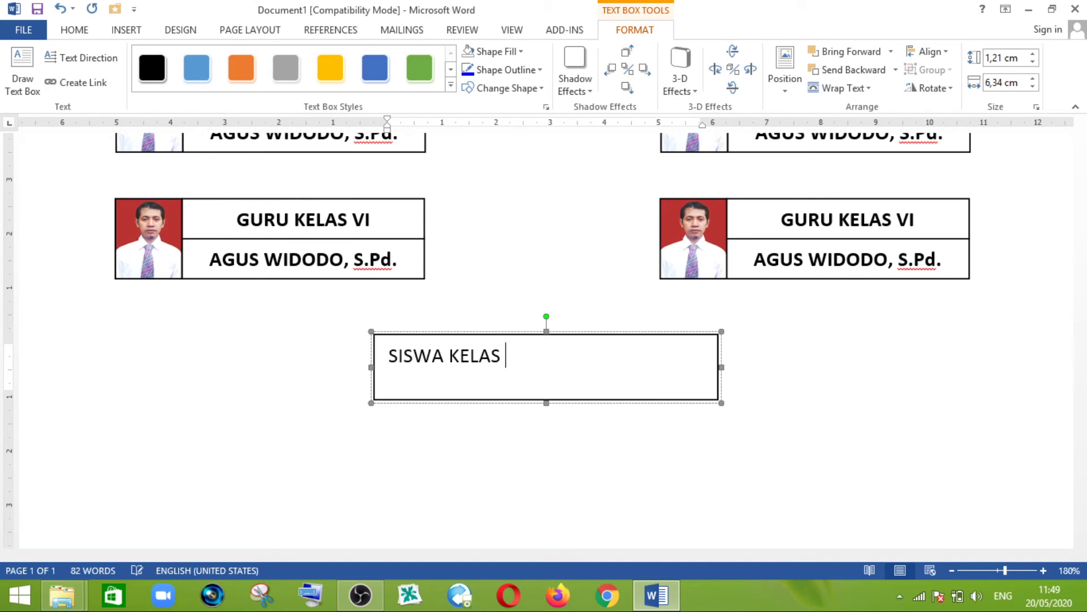
type("VI")
key("ctrl+e")
key("ctrl+a")
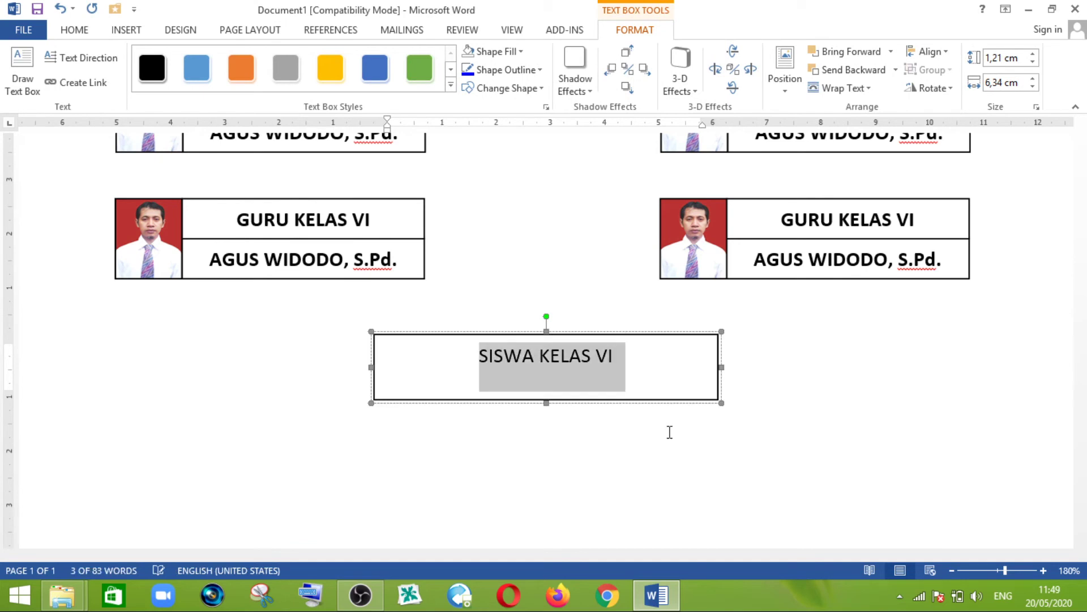
scroll(602, 408, "up", 3)
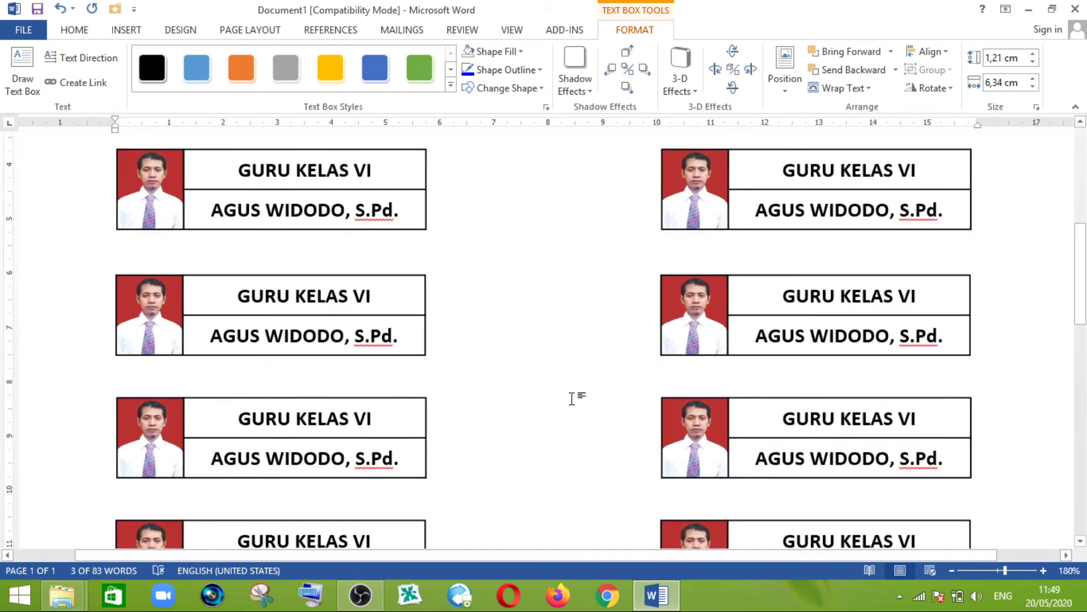
left_click(579, 462)
scroll(578, 462, "down", 10)
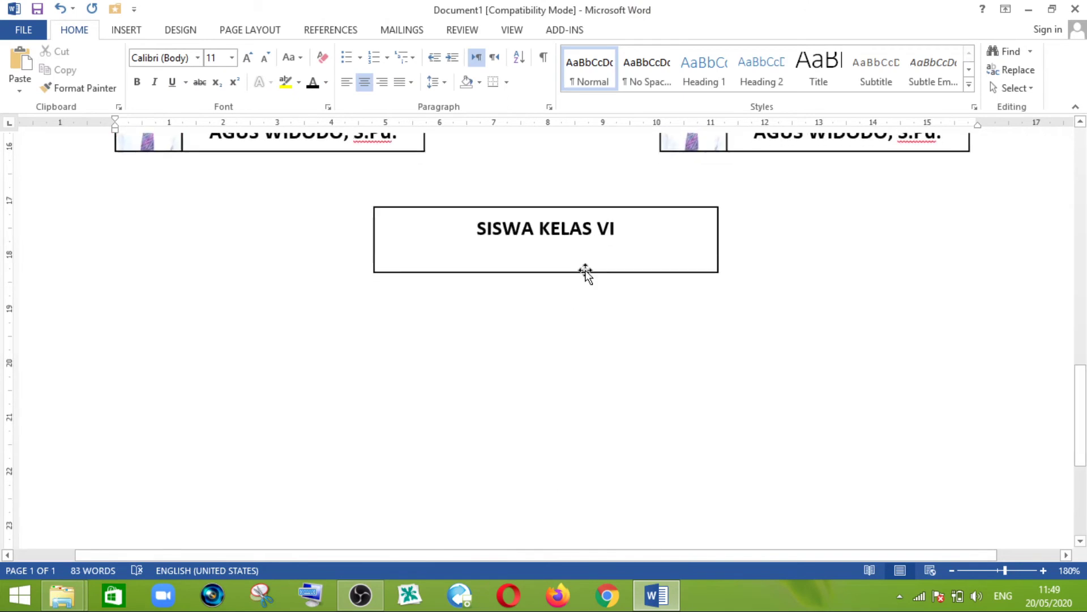
Make the SISWA KELAS VI box shorter.
left_click(586, 273)
left_click_drag(547, 272, 546, 248)
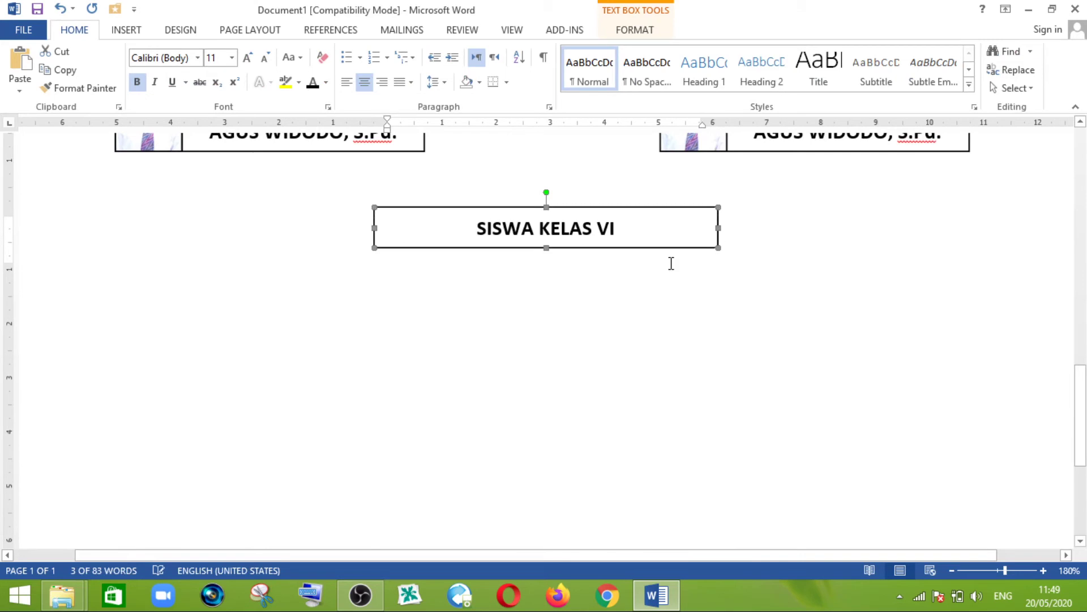
left_click(670, 262)
scroll(671, 262, "up", 8)
scroll(570, 291, "up", 1)
scroll(573, 286, "up", 2)
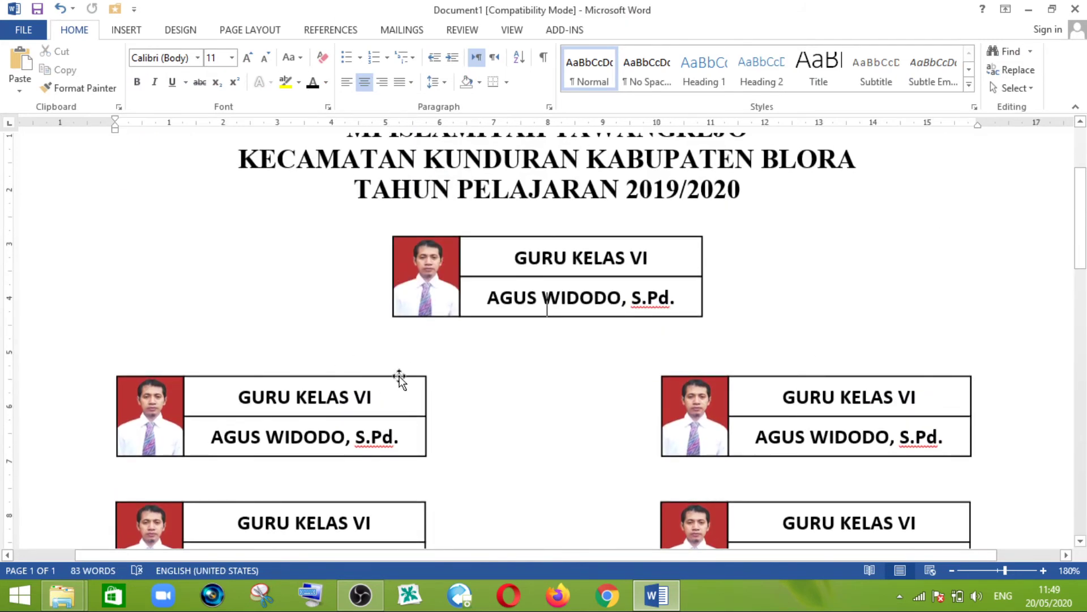
Centre the grouped label boxes horizontally on the page with Align Center.
left_click(399, 377)
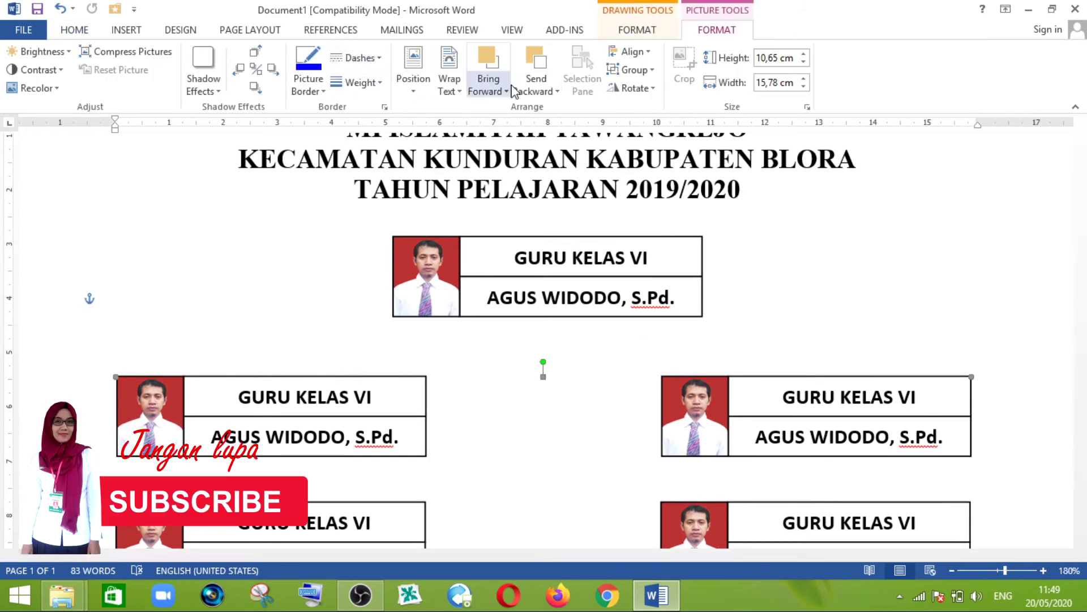
left_click(639, 32)
left_click(717, 31)
left_click(643, 33)
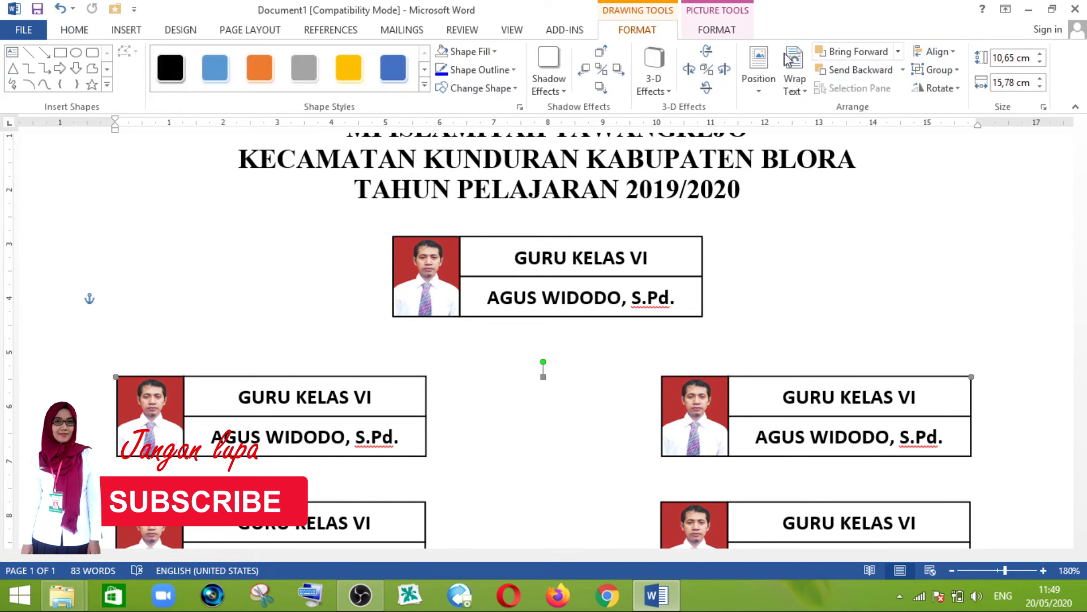
left_click(955, 54)
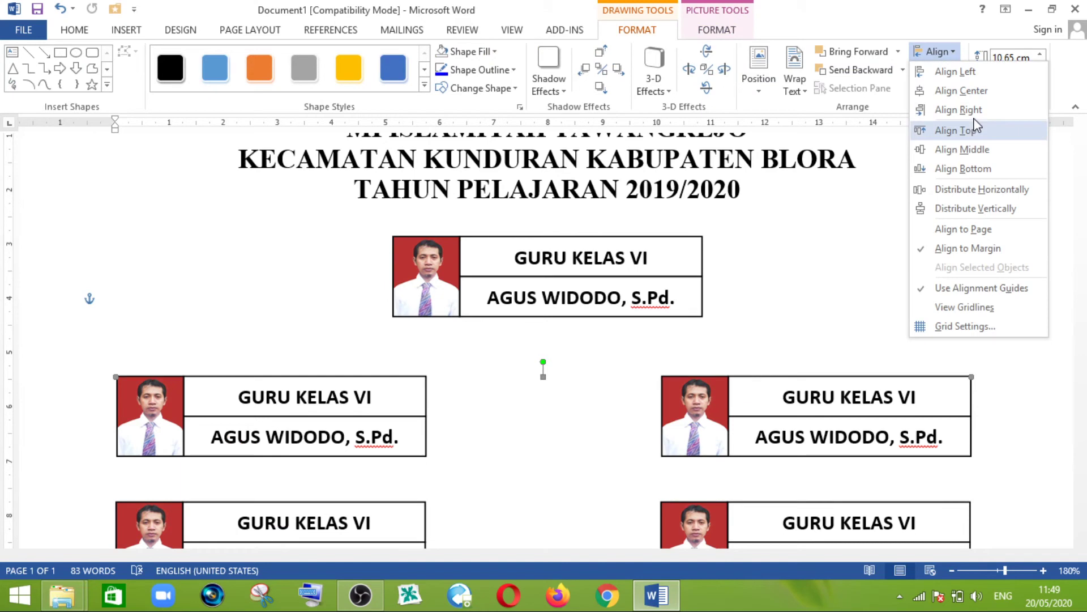
left_click(973, 90)
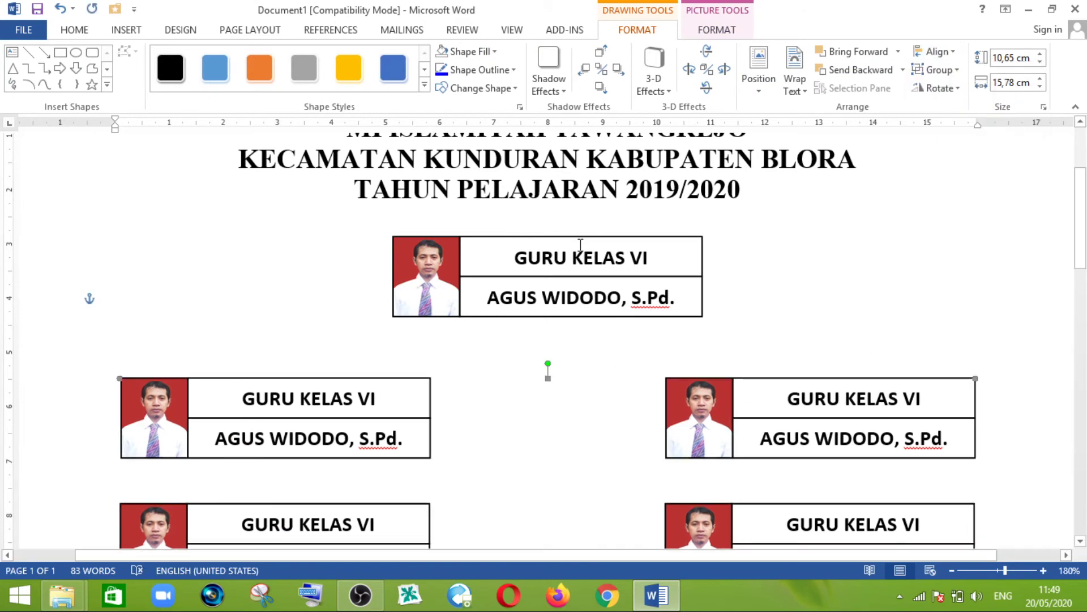
Centre the top name box horizontally on the page.
left_click(568, 241)
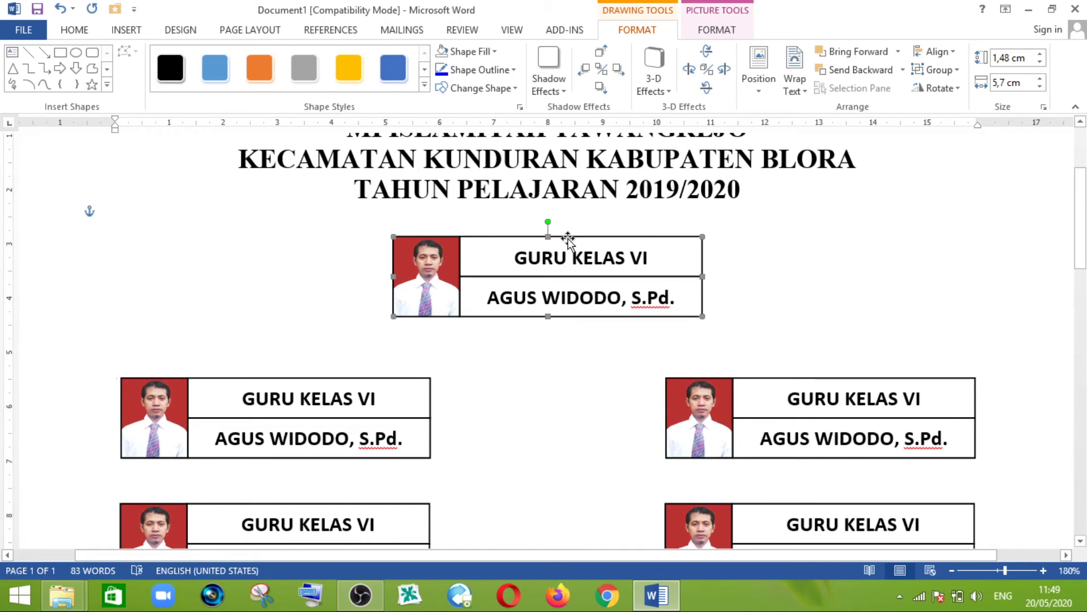
left_click(937, 52)
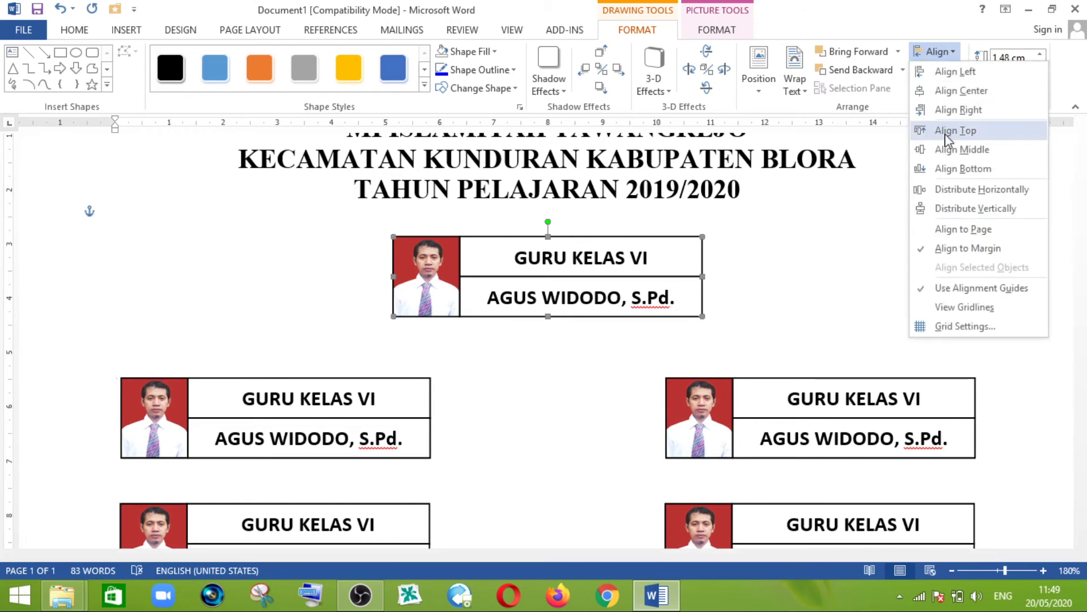
left_click(979, 98)
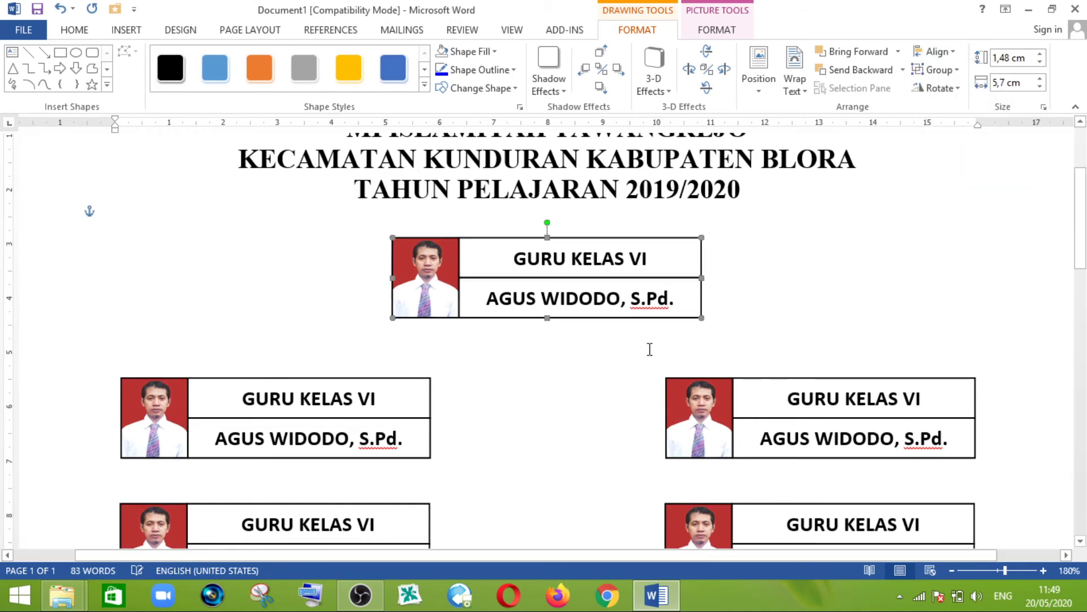
scroll(672, 305, "down", 5)
scroll(670, 304, "down", 3)
scroll(651, 328, "down", 3)
Align the SISWA KELAS VI box to the page centre and review the layout.
left_click(616, 341)
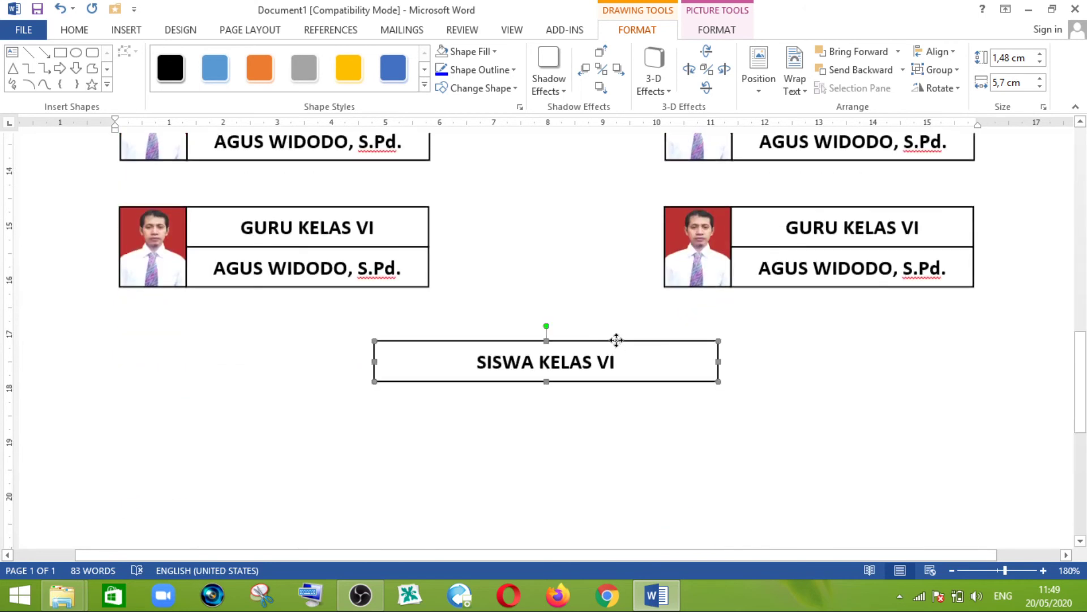
double_click(678, 341)
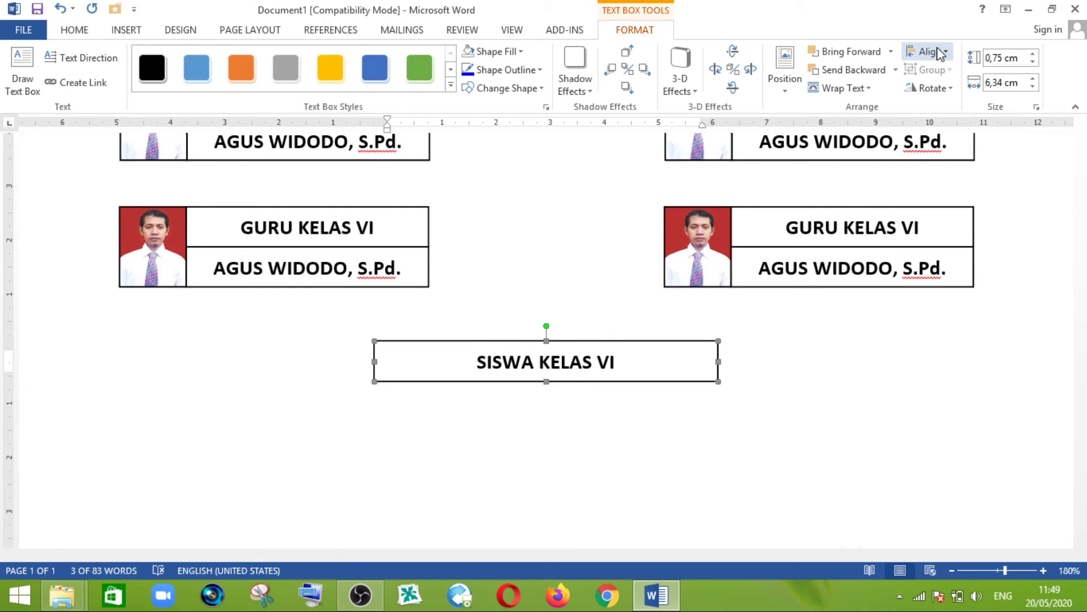
left_click(932, 53)
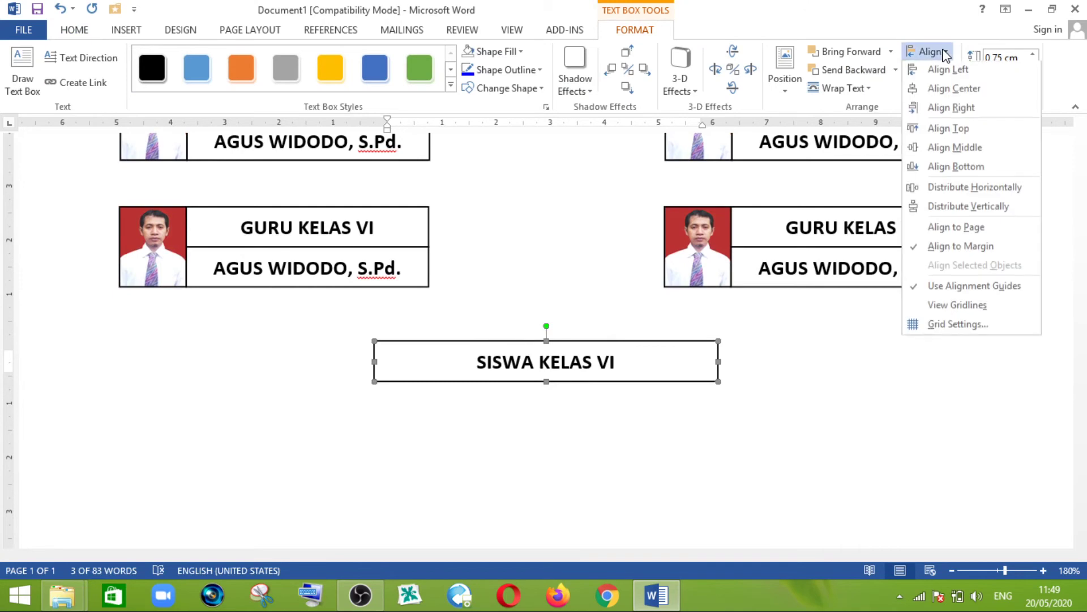
left_click(950, 90)
scroll(680, 340, "down", 5)
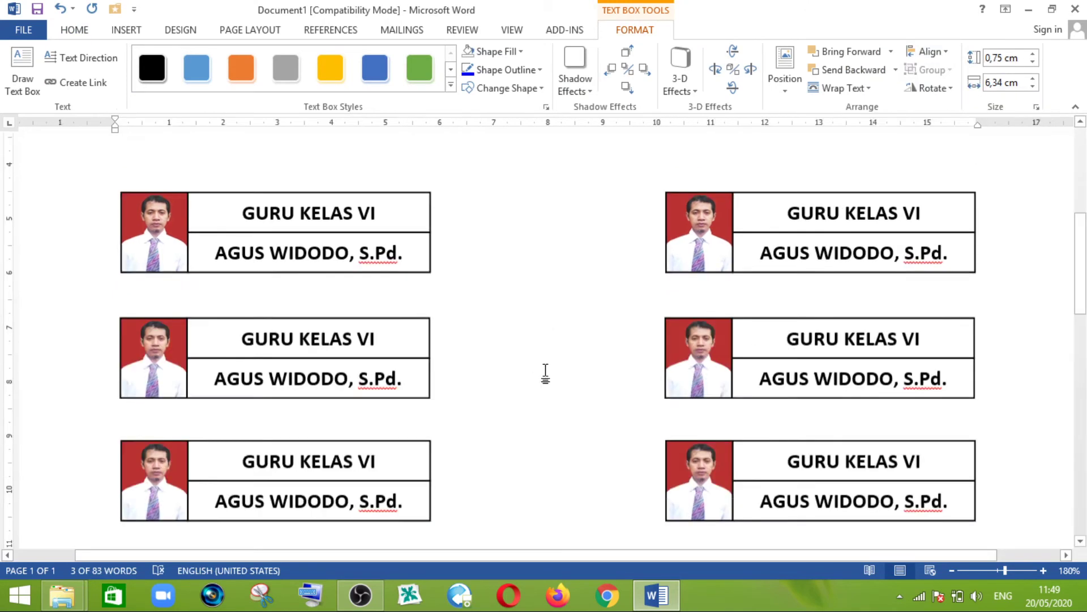
left_click(498, 306)
scroll(510, 300, "up", 3)
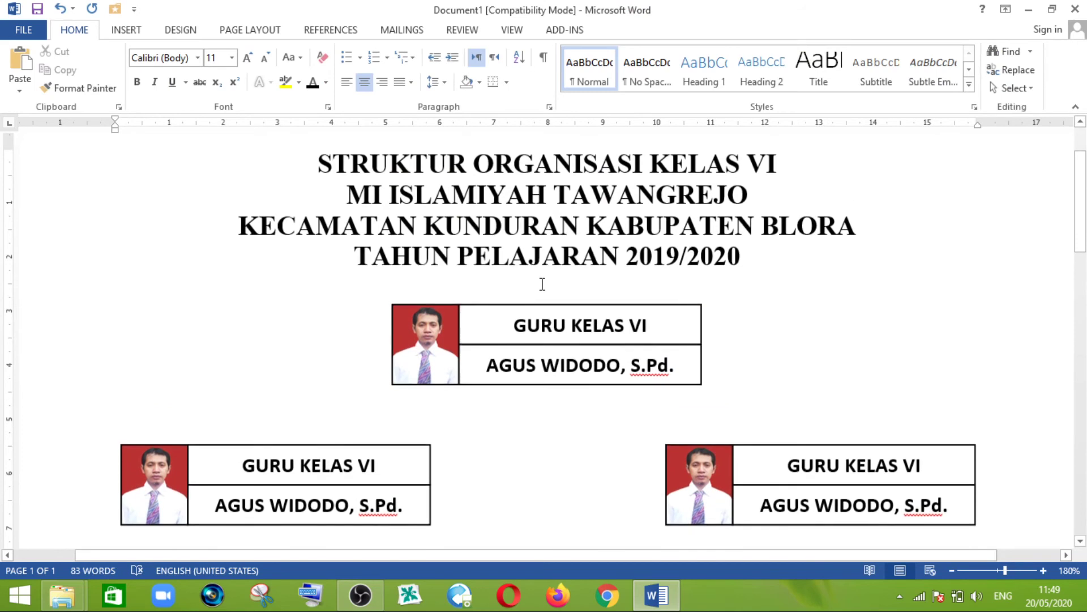
scroll(504, 336, "down", 3)
scroll(507, 334, "down", 2)
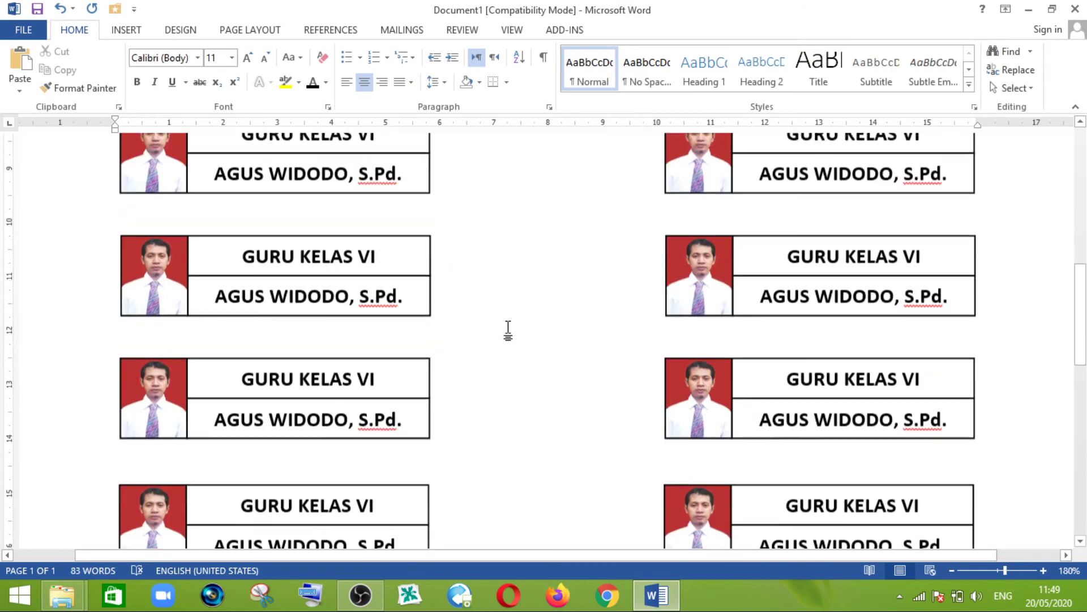
scroll(507, 332, "down", 3)
scroll(506, 318, "up", 6)
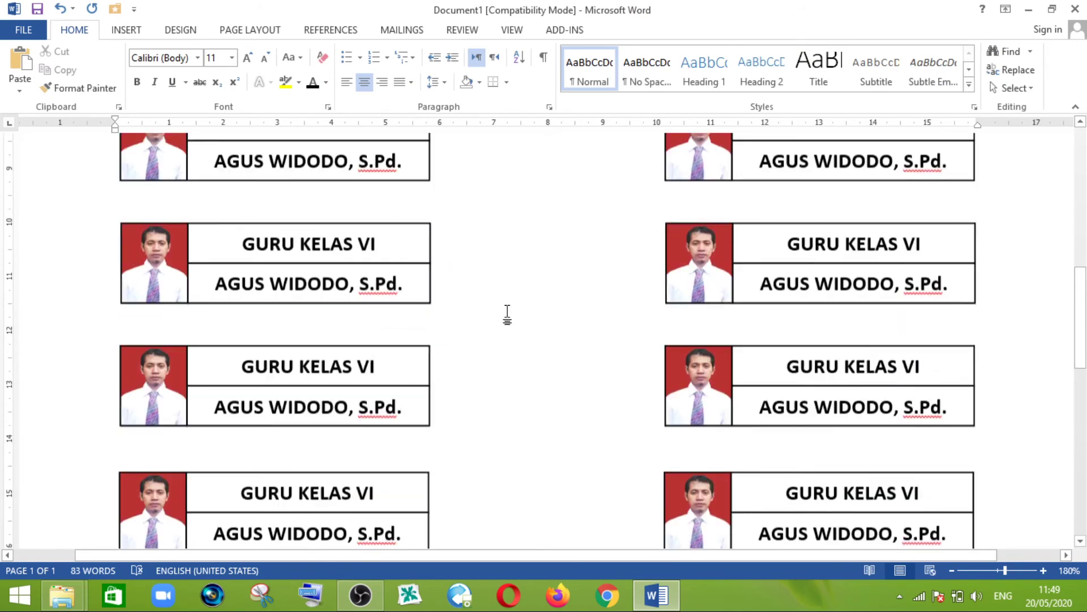
scroll(506, 304, "up", 2)
scroll(506, 292, "up", 2)
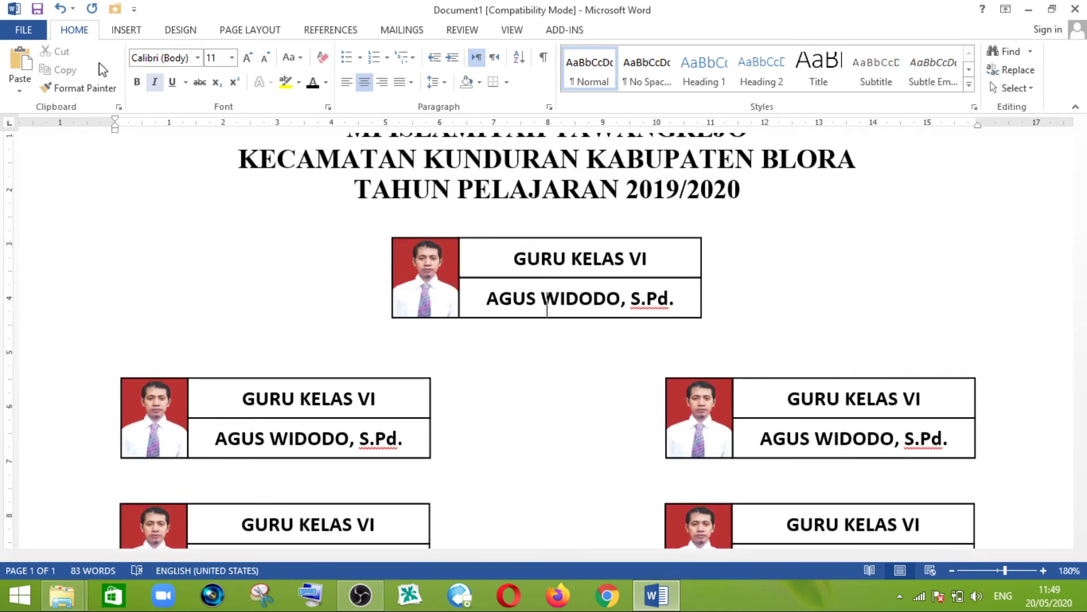
Draw a freeform bracket line from the left card, over the top card, down to the right card.
left_click(126, 30)
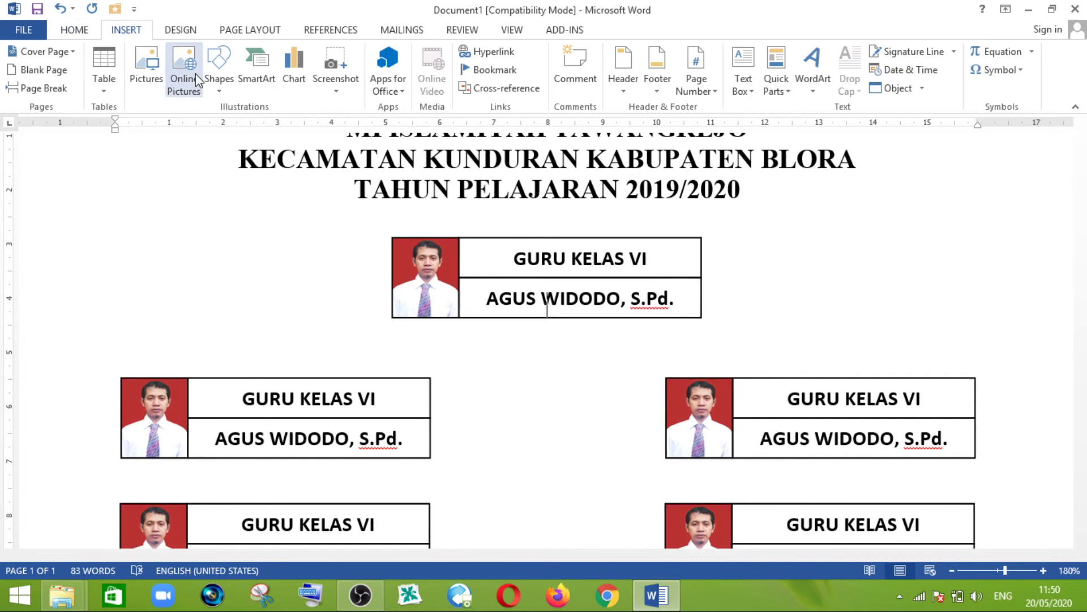
left_click(219, 74)
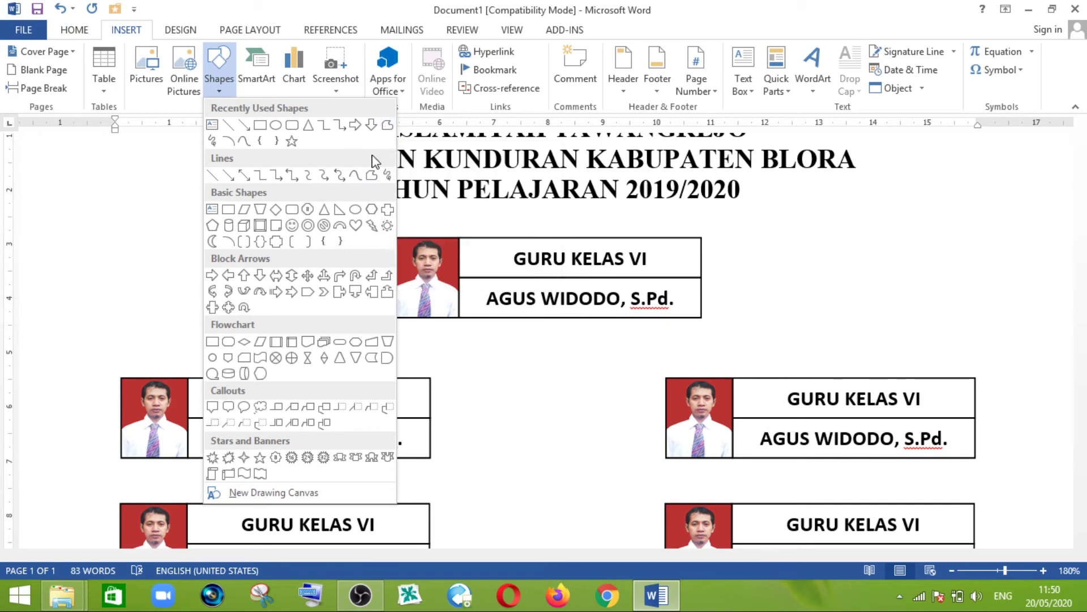
left_click(387, 127)
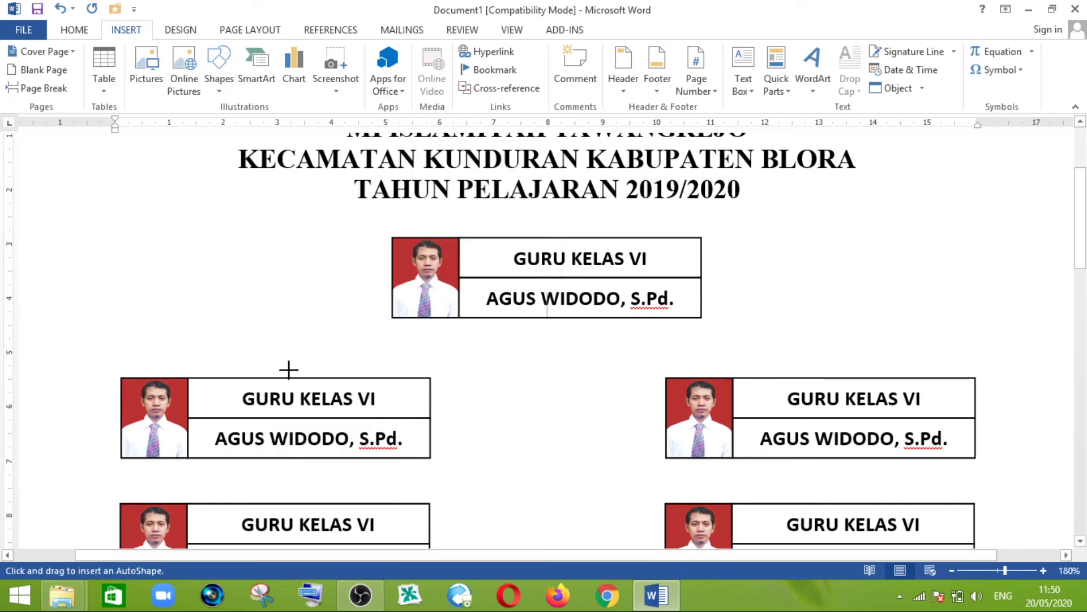
left_click_drag(277, 384, 274, 294)
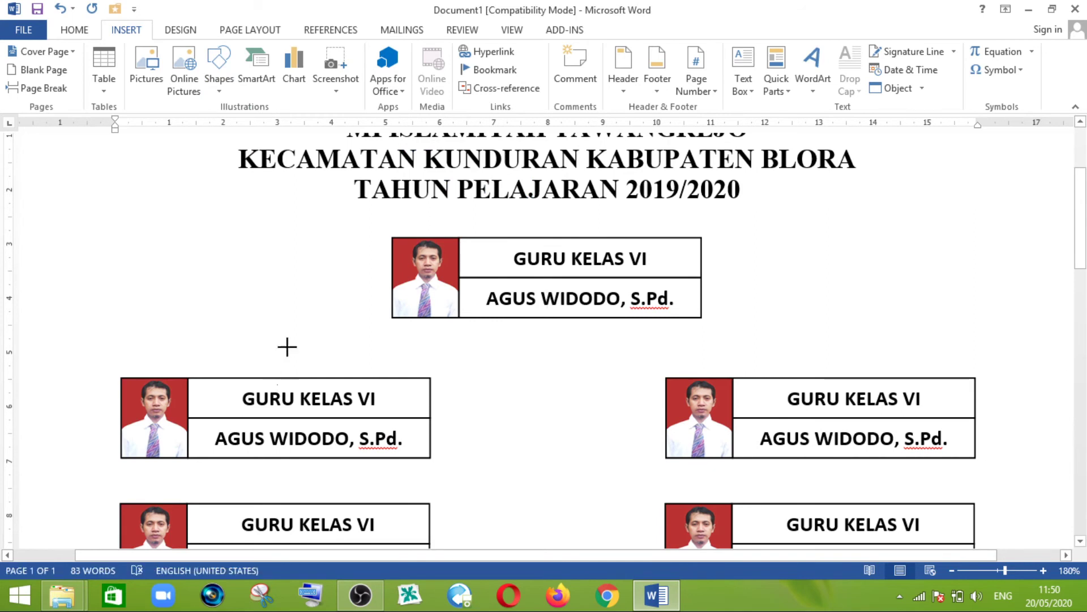
left_click(277, 293)
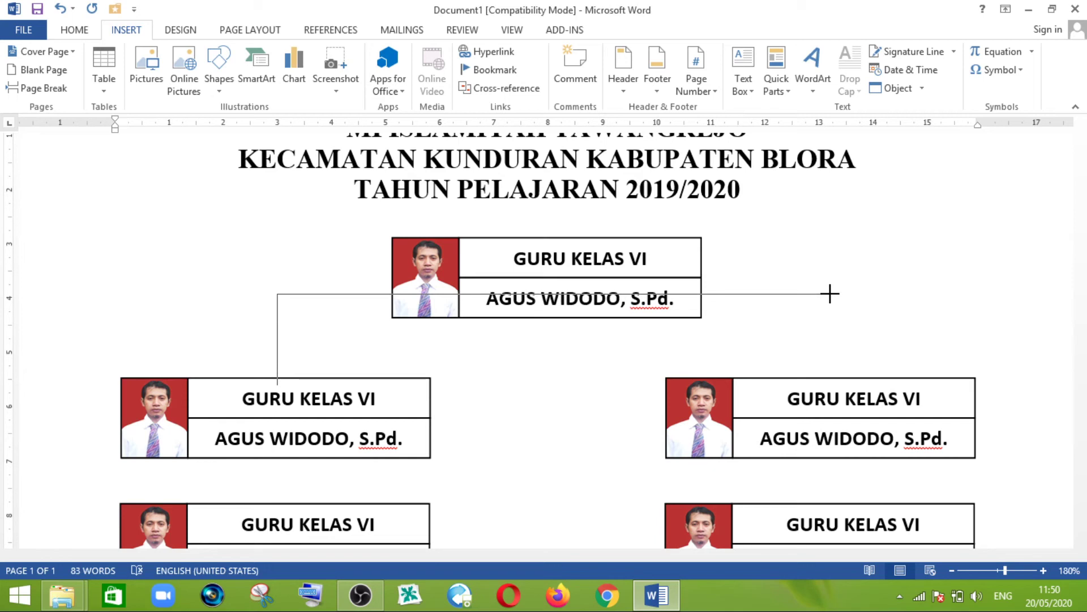
left_click(830, 294)
double_click(830, 390)
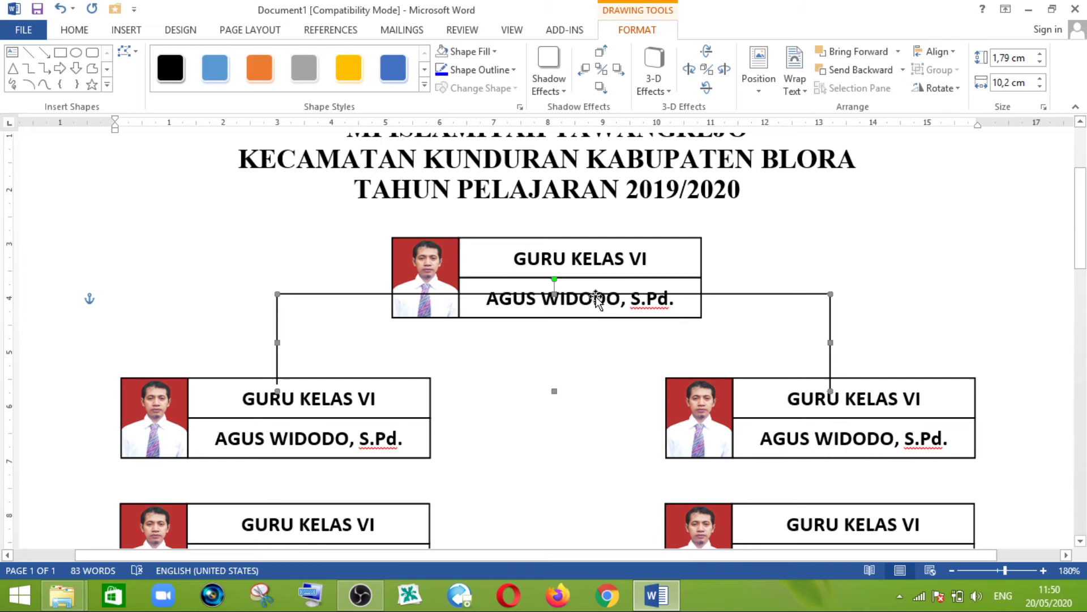
Send the bracket line to back and stretch it up to meet the top card (2,12 cm).
right_click(714, 295)
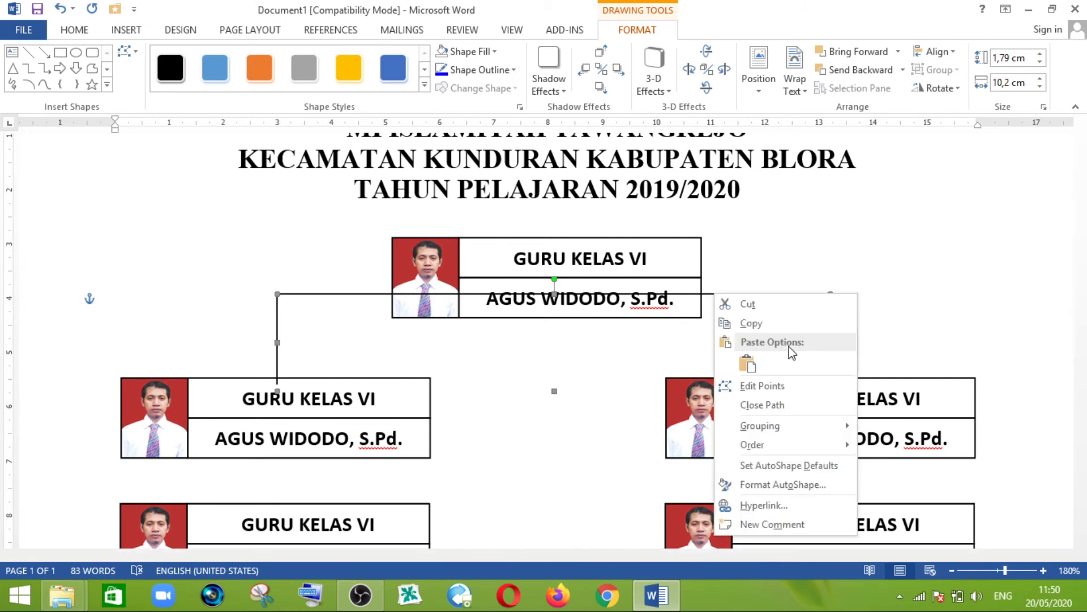
mouse_move(753, 444)
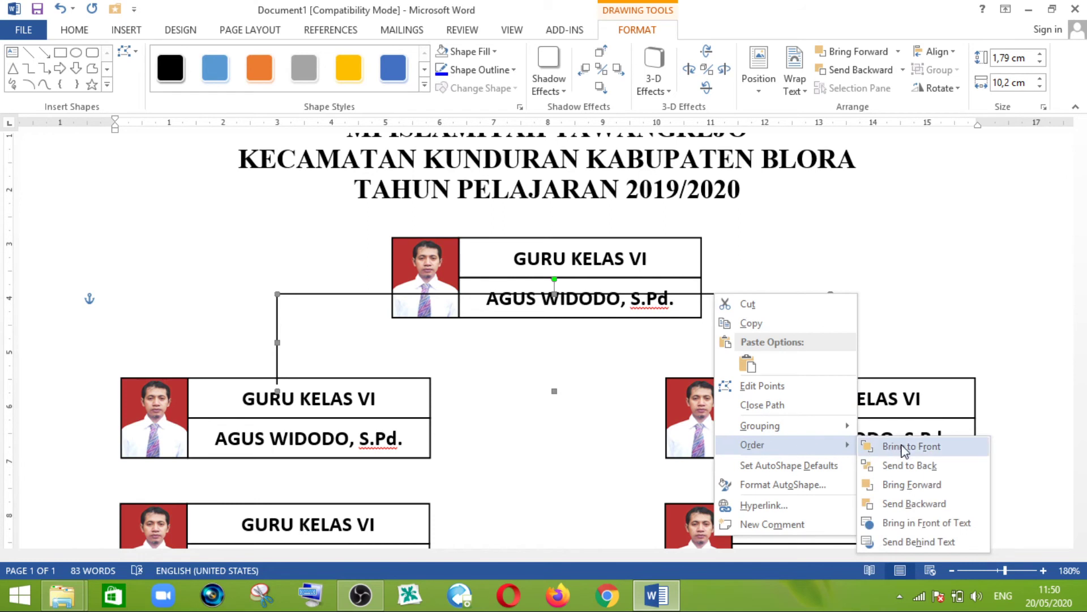
left_click(911, 465)
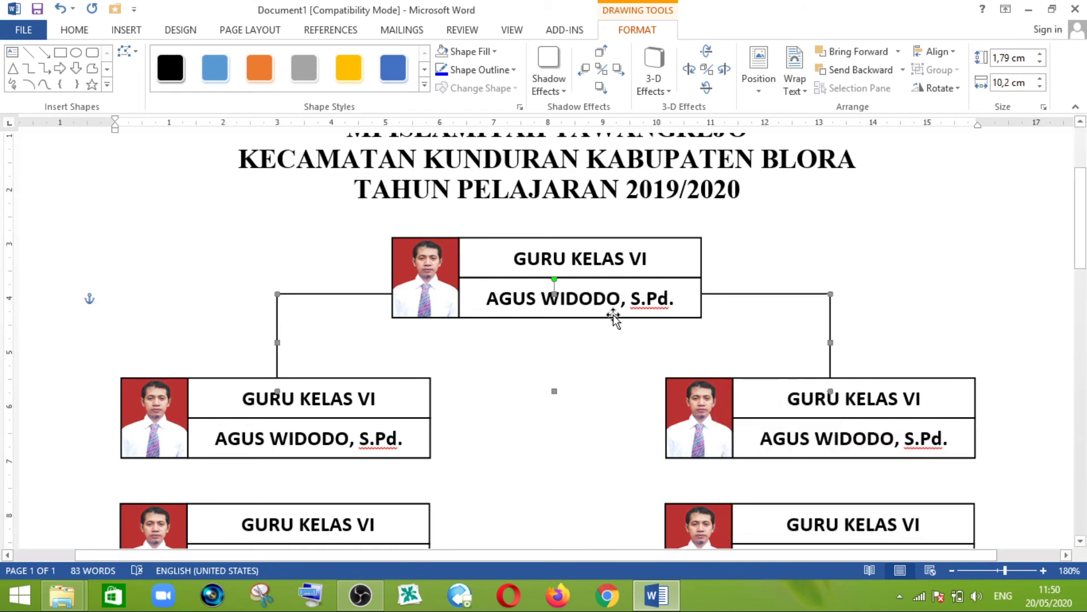
left_click_drag(554, 292, 555, 277)
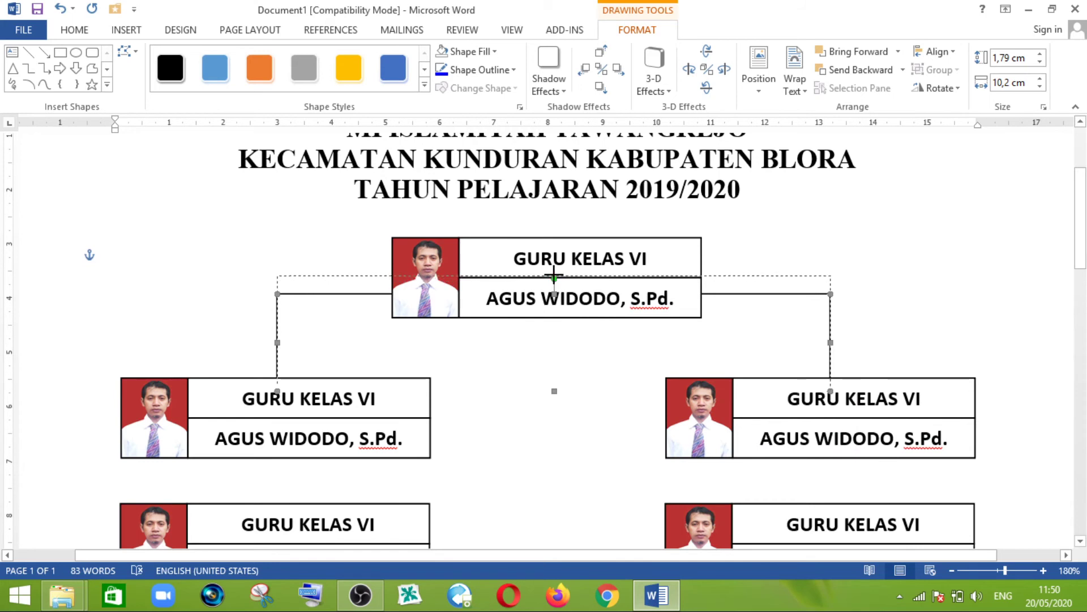
left_click_drag(554, 277, 555, 277)
scroll(545, 283, "down", 1)
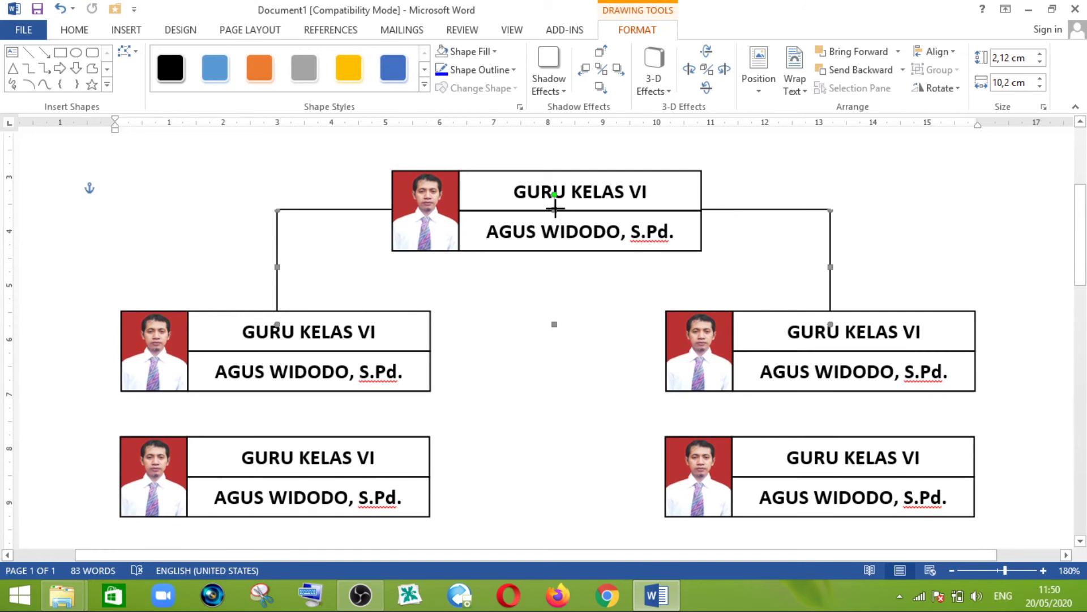
Copy the bracket below the first card row and stretch the copy to 8,15 cm tall.
left_click_drag(555, 214, 554, 218)
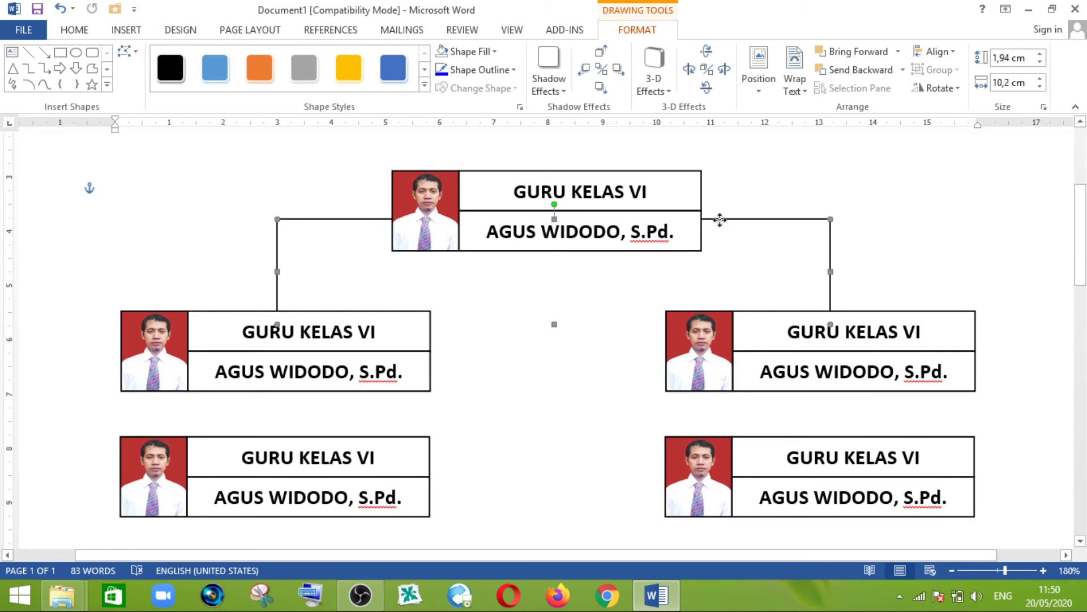
mouse_move(724, 232)
left_mouse_down()
mouse_move(723, 425)
mouse_move(721, 414)
left_mouse_up()
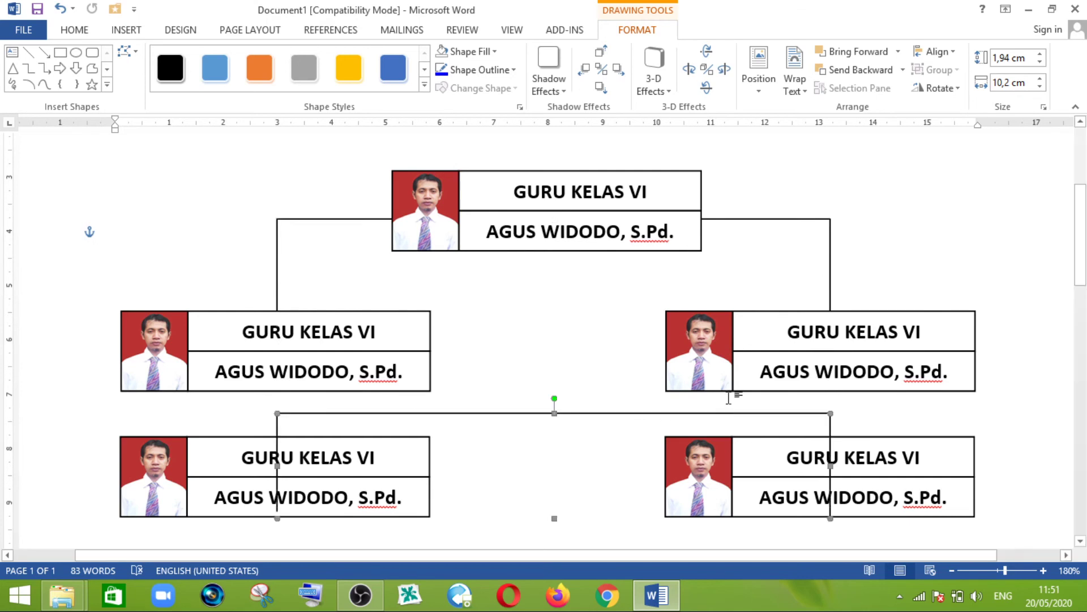
scroll(772, 248, "down", 5)
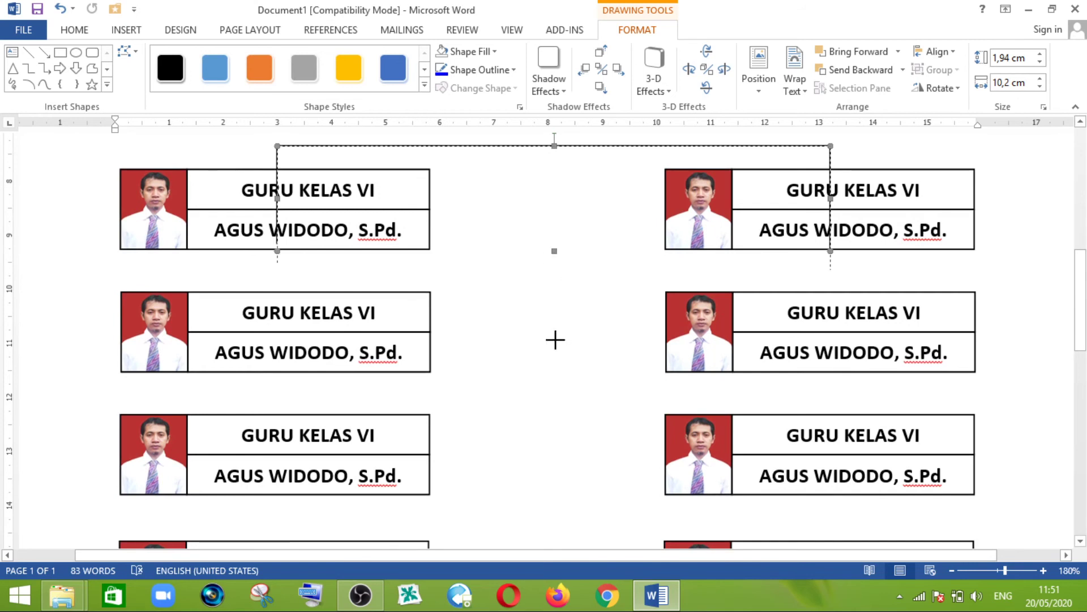
scroll(538, 527, "down", 2)
scroll(533, 379, "down", 2)
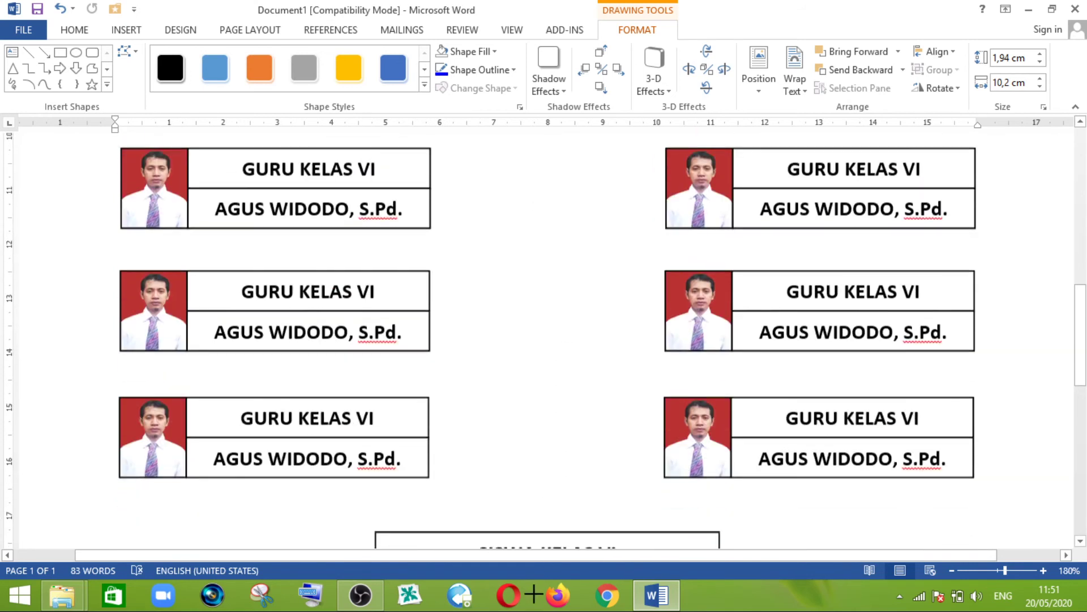
scroll(532, 379, "down", 1)
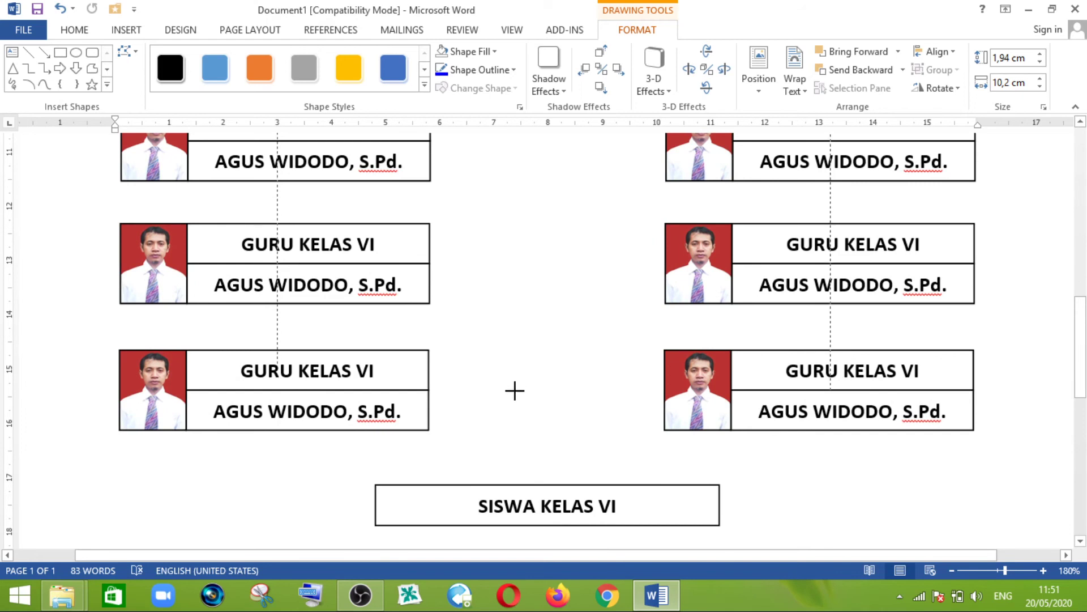
left_click_drag(513, 365, 515, 392)
scroll(690, 241, "up", 1)
scroll(690, 240, "up", 1)
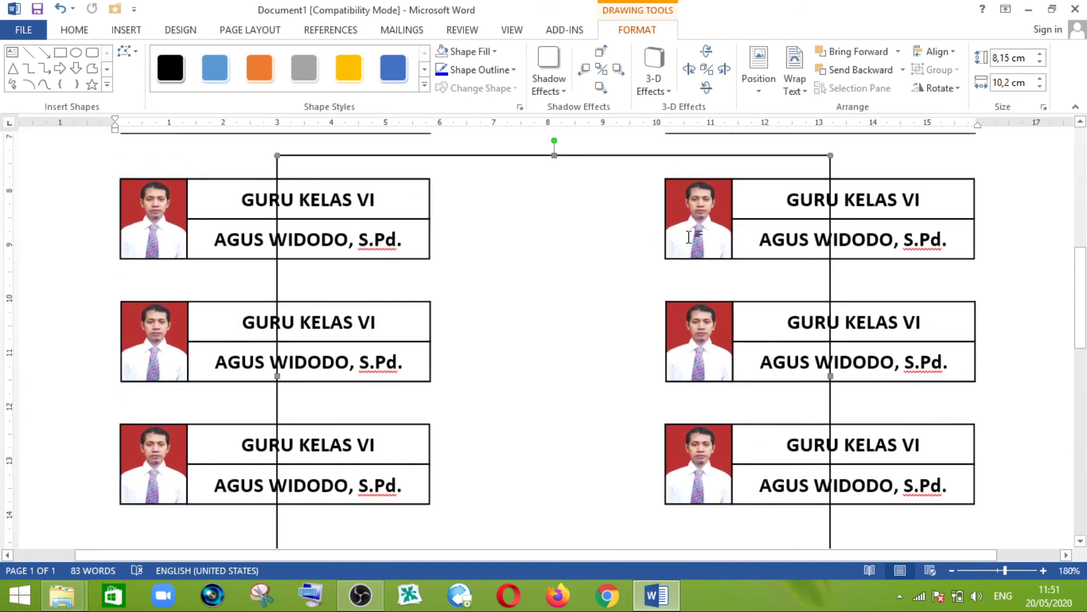
scroll(737, 238, "up", 1)
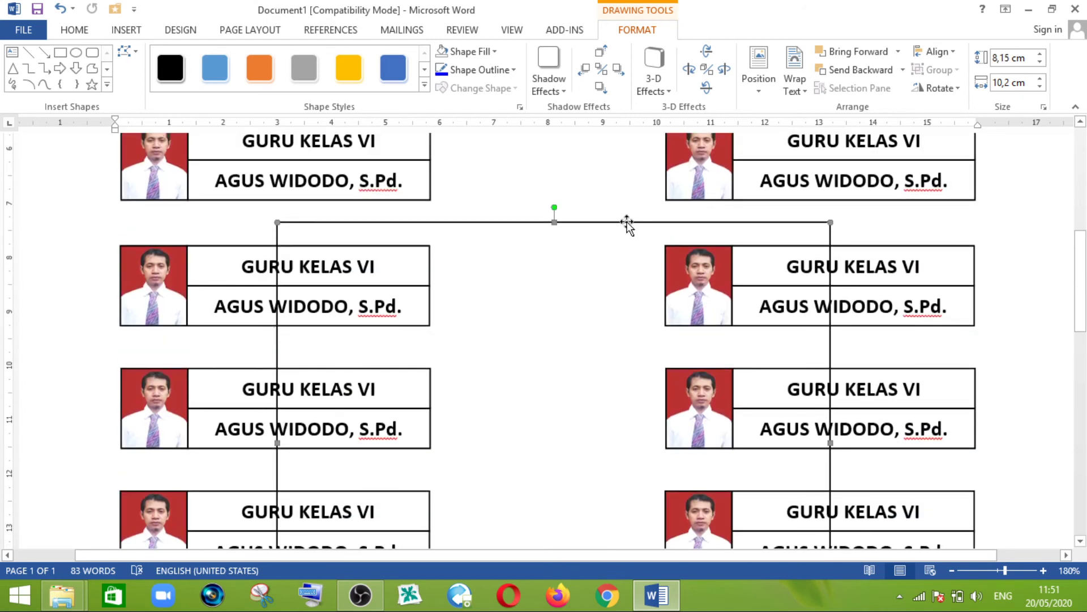
Send the long connector line behind the cards.
right_click(627, 225)
mouse_move(665, 374)
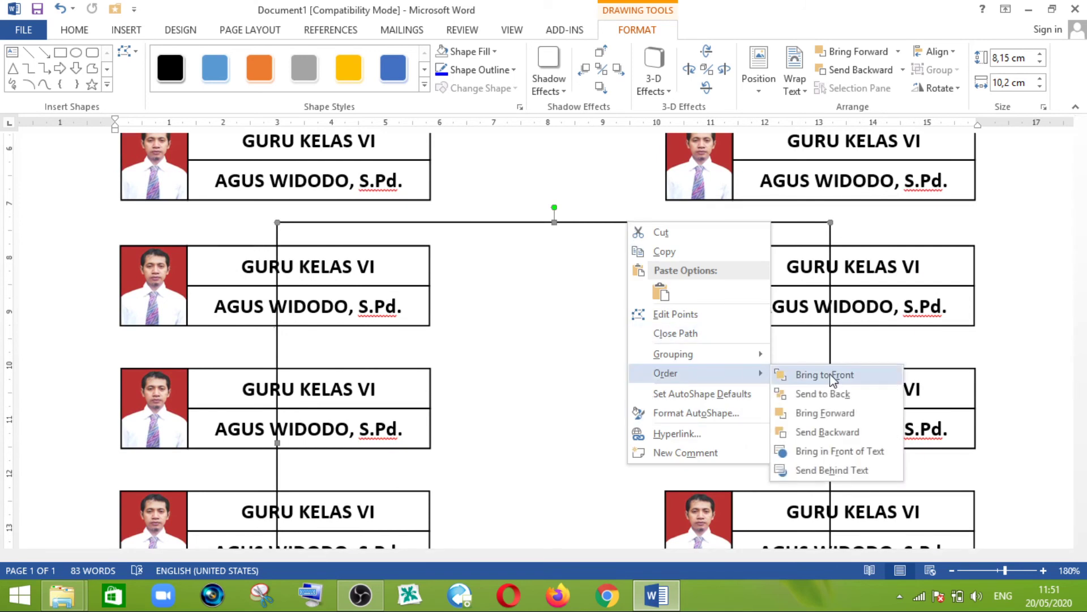
left_click(829, 396)
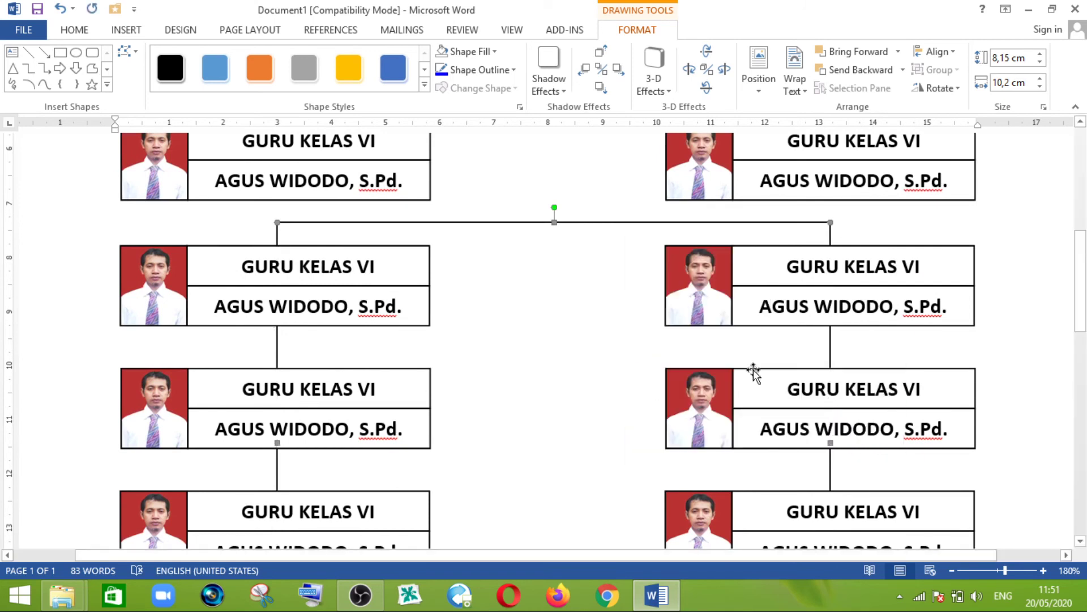
scroll(725, 330, "down", 3)
scroll(725, 323, "down", 2)
scroll(819, 433, "down", 2)
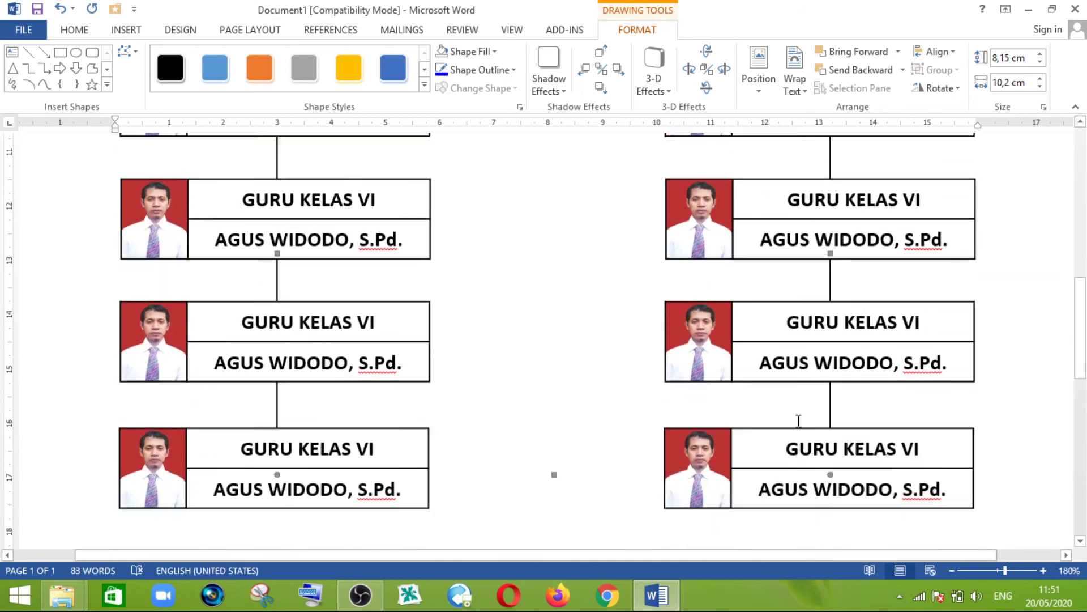
scroll(829, 340, "down", 3)
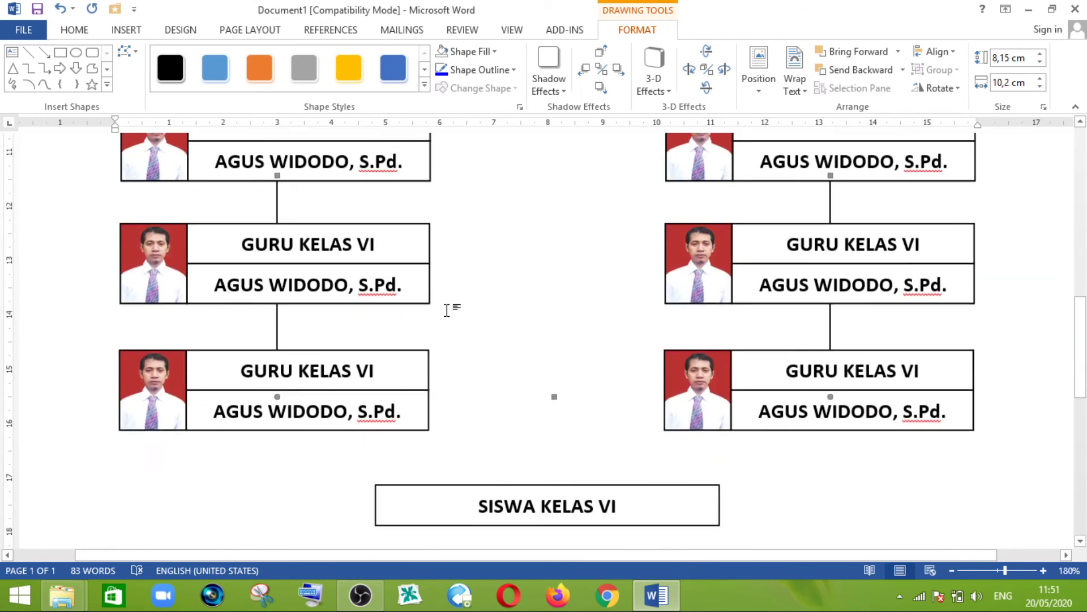
left_click(506, 278)
scroll(529, 274, "up", 6)
scroll(539, 257, "up", 4)
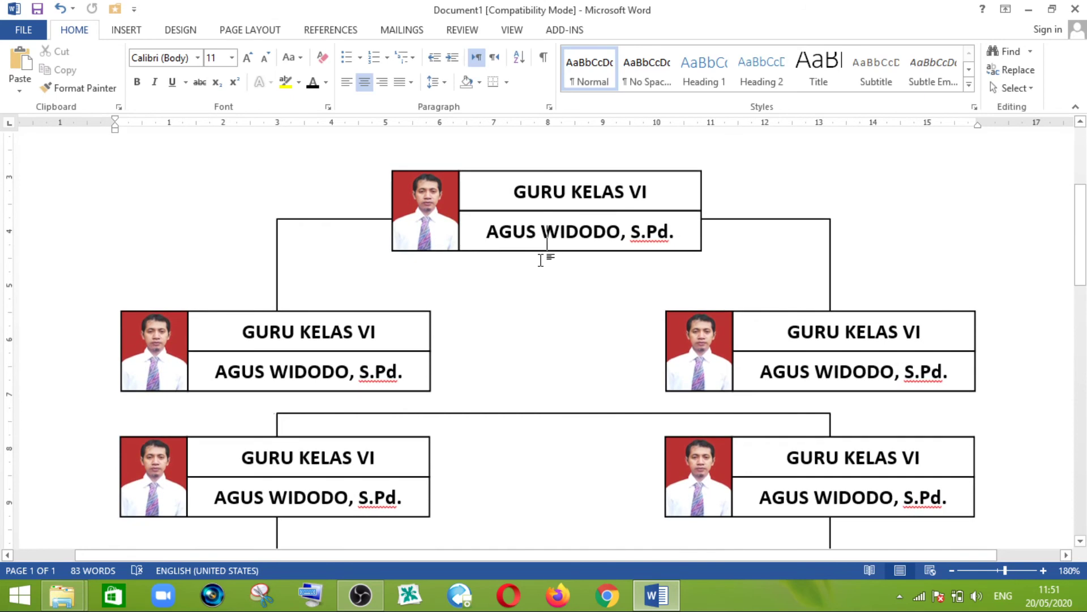
Centre the top connector line horizontally on the page.
left_click(748, 218)
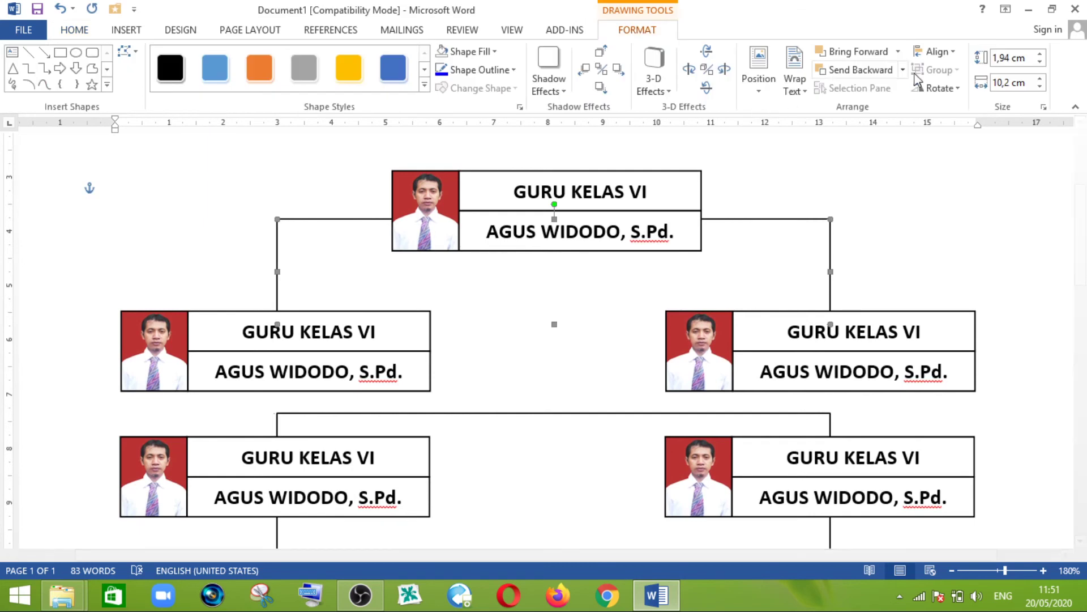
left_click(937, 51)
left_click(965, 90)
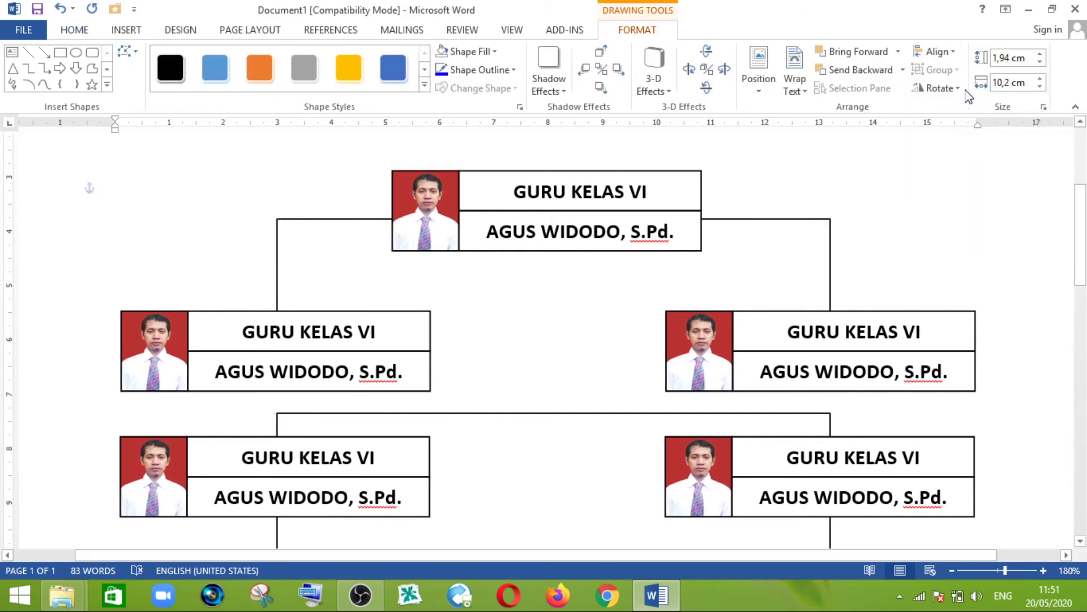
scroll(634, 276, "down", 1)
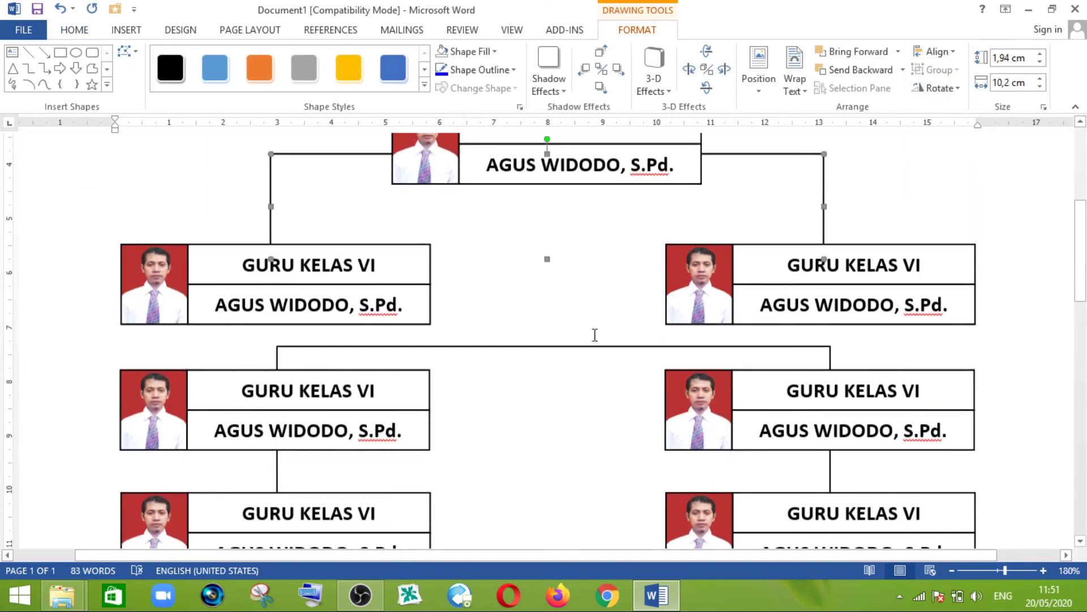
scroll(593, 350, "down", 2)
left_click(595, 343)
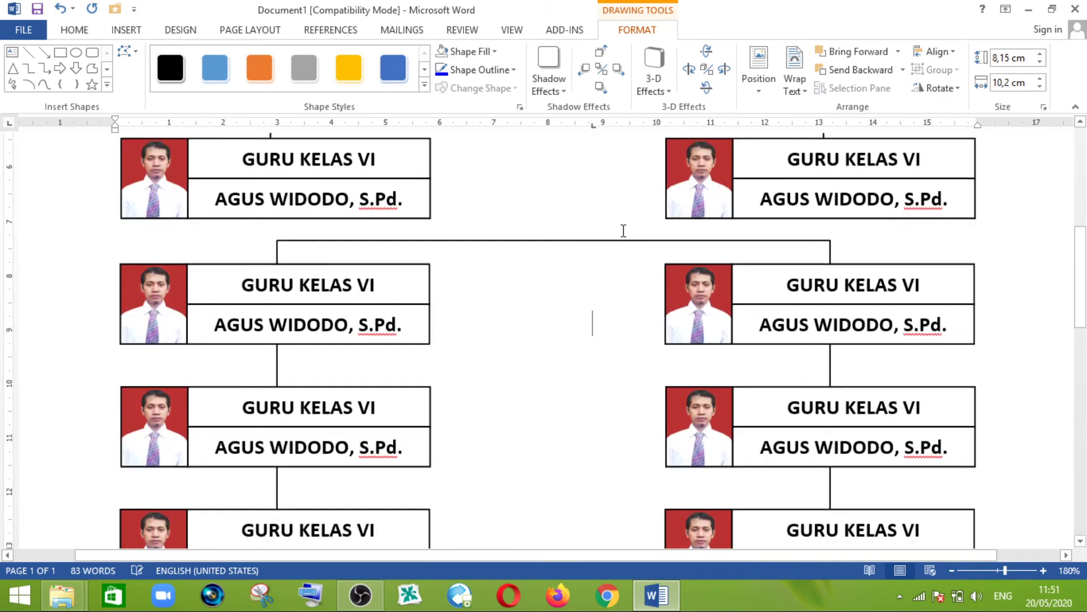
Centre the connector above the third row horizontally on the page.
left_click(623, 242)
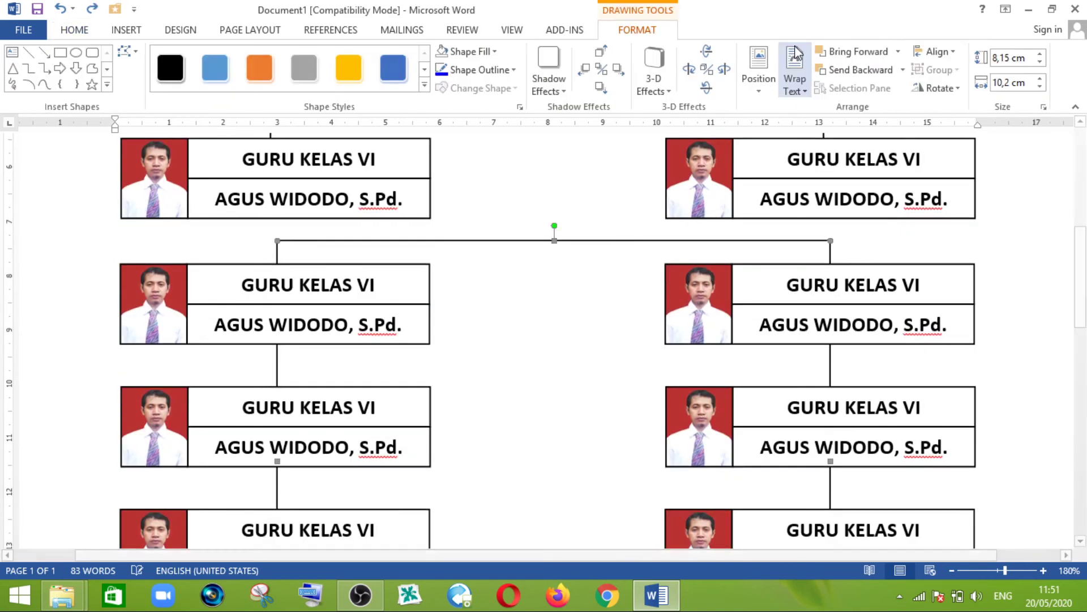
left_click(934, 51)
left_click(969, 92)
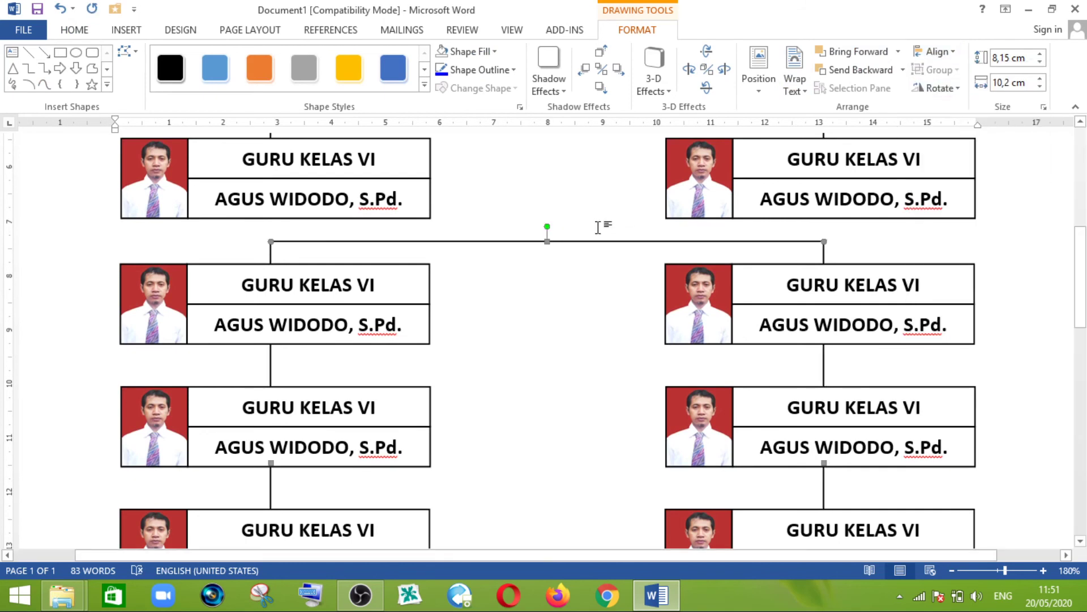
scroll(590, 241, "down", 3)
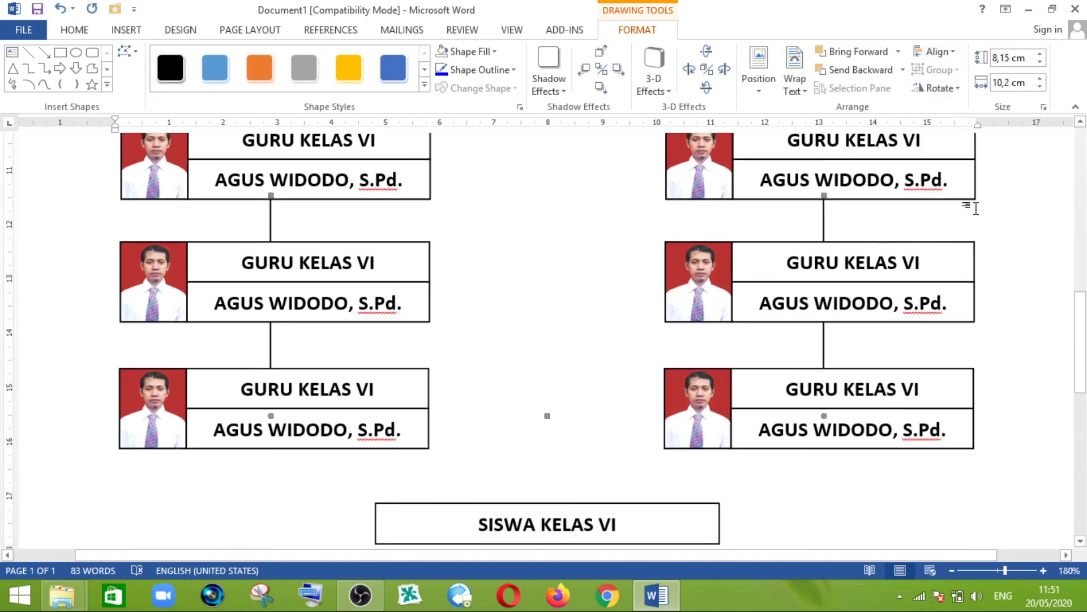
scroll(976, 208, "up", 7)
left_click(507, 232)
scroll(506, 232, "up", 1)
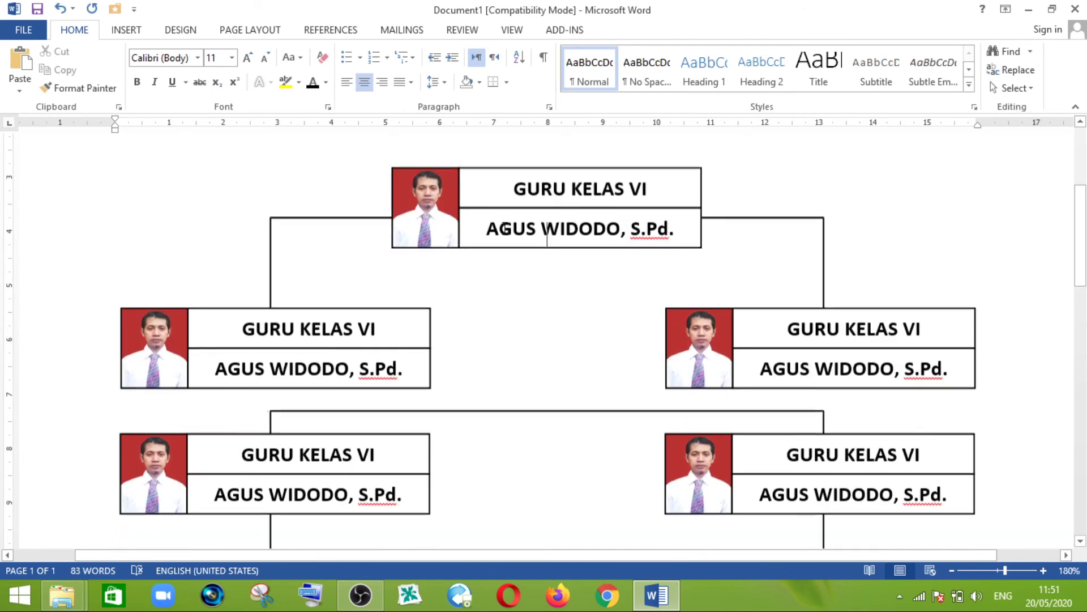
scroll(154, 125, "up", 1)
Try drawing a line from the top box, then cancel the unwanted stroke.
left_click(126, 30)
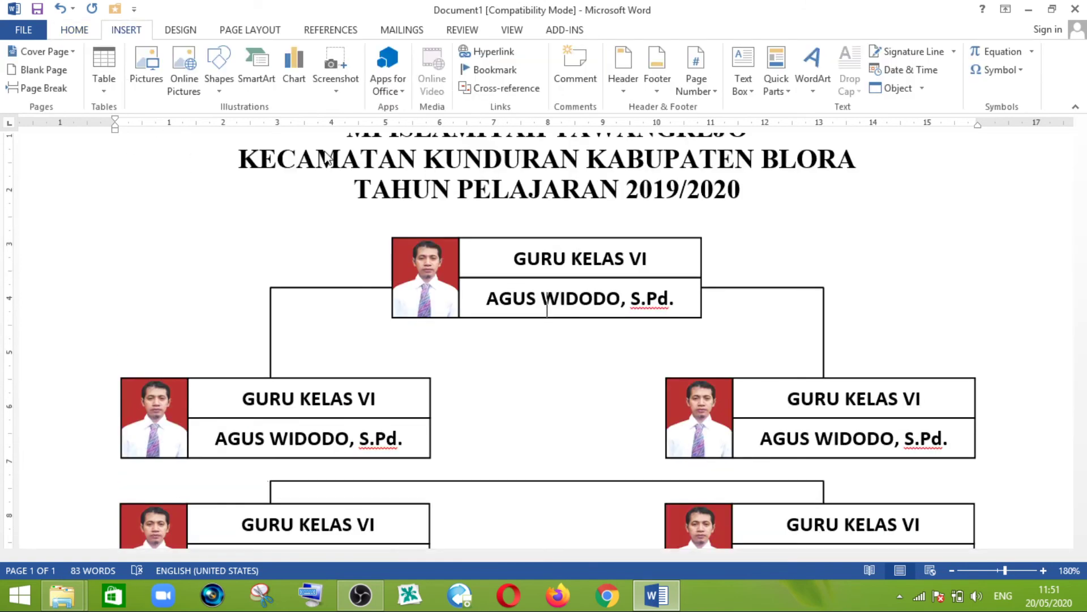
left_click(221, 98)
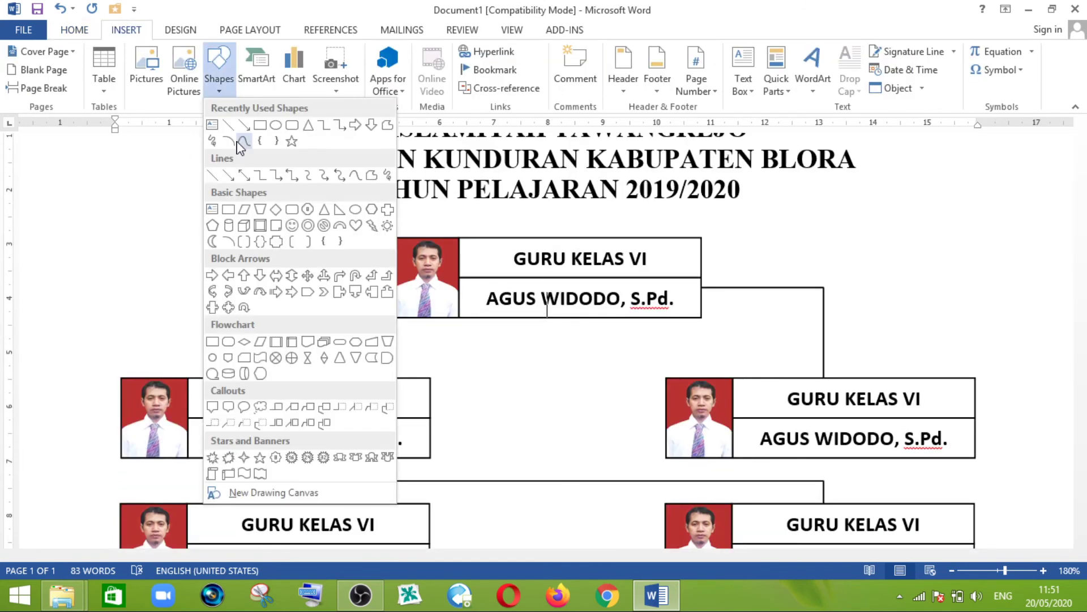
left_click(237, 130)
left_click_drag(550, 310, 593, 596)
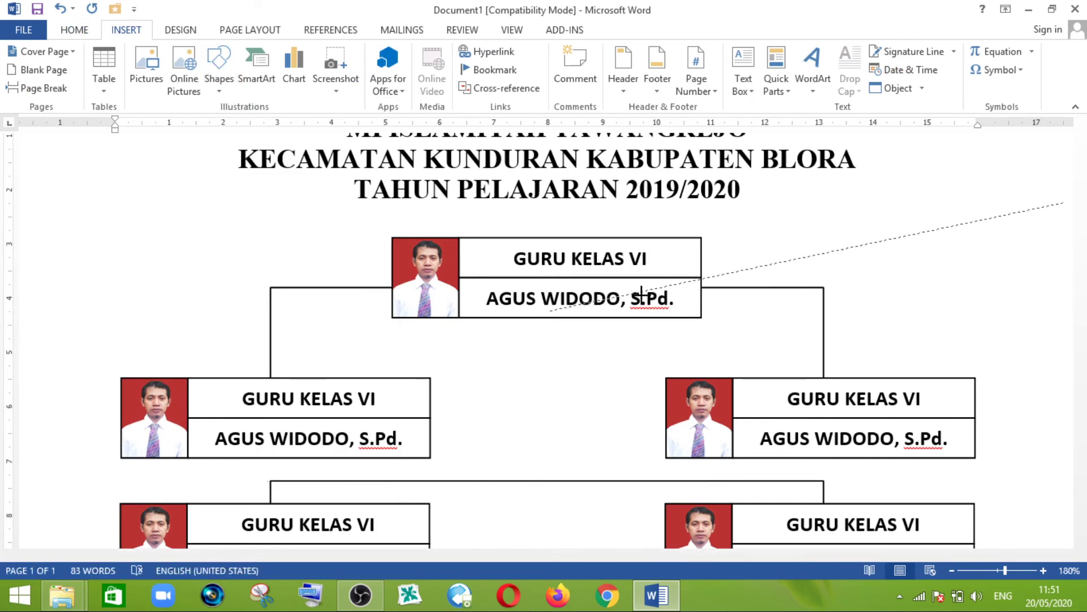
mouse_move(593, 597)
left_mouse_down()
mouse_move(559, 358)
mouse_move(488, 408)
left_mouse_up()
key("Escape")
scroll(514, 373, "down", 4)
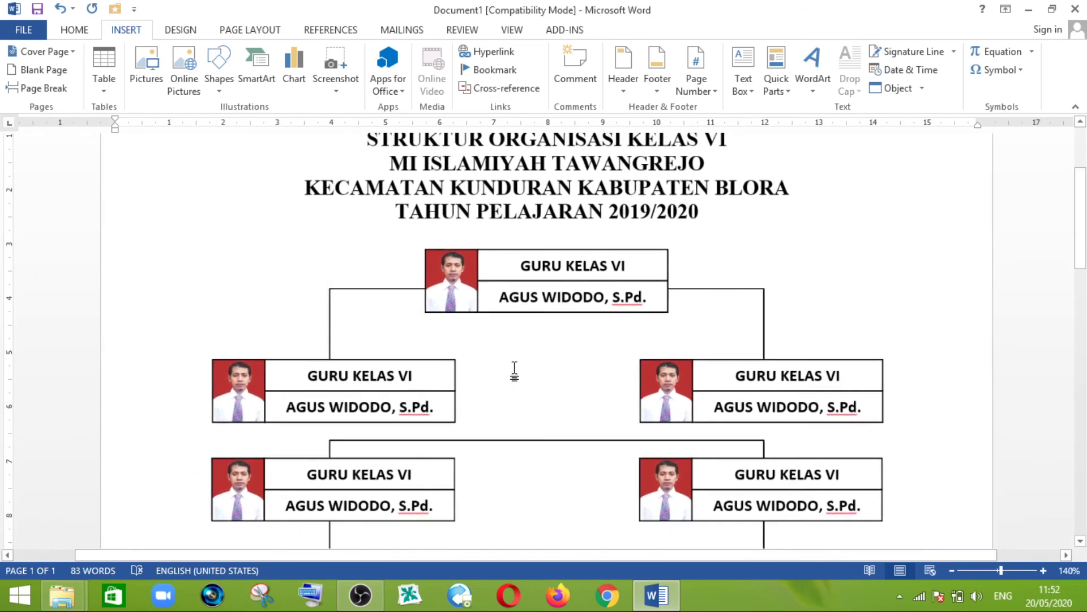
scroll(514, 371, "down", 3)
scroll(518, 360, "down", 2)
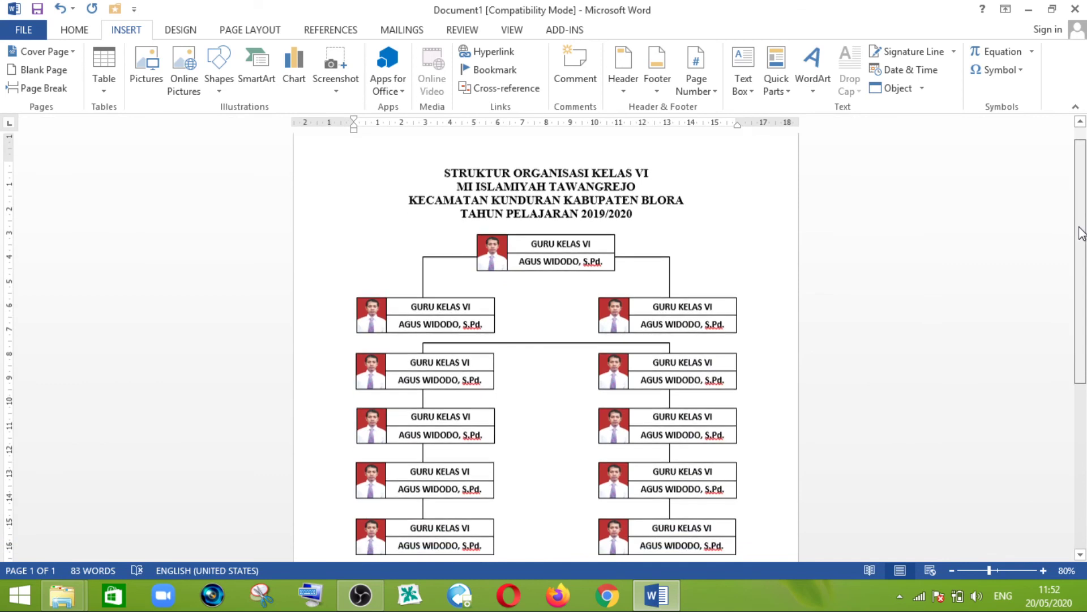
scroll(1082, 232, "down", 2)
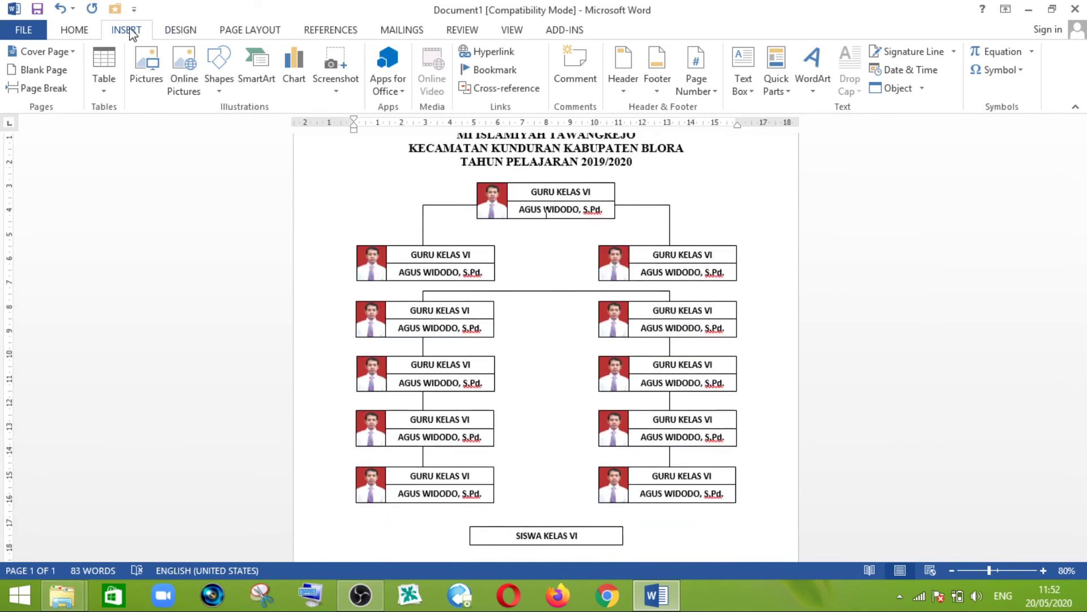
Draw a vertical line from the top GURU KELAS VI box down to SISWA KELAS VI.
left_click(228, 97)
left_click(227, 126)
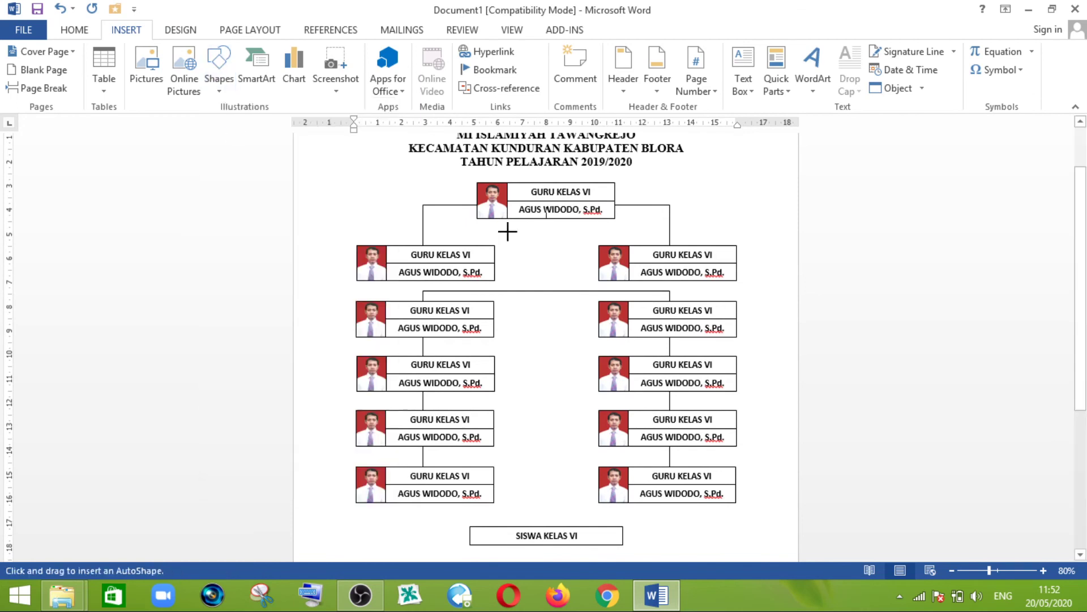
left_click_drag(550, 218, 550, 255)
left_click_drag(549, 300, 551, 528)
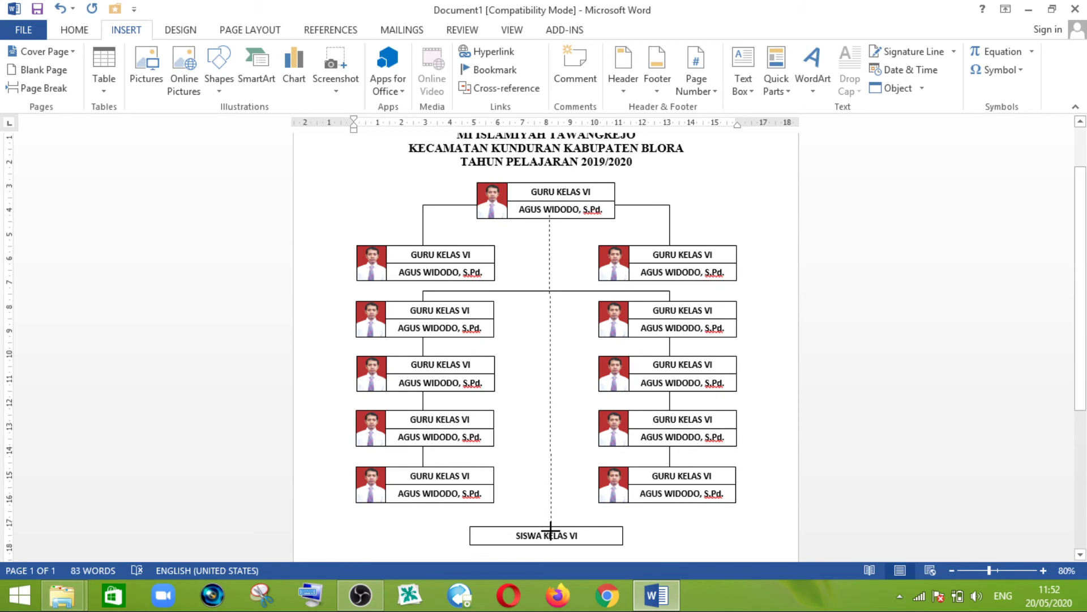
left_click_drag(550, 528, 548, 528)
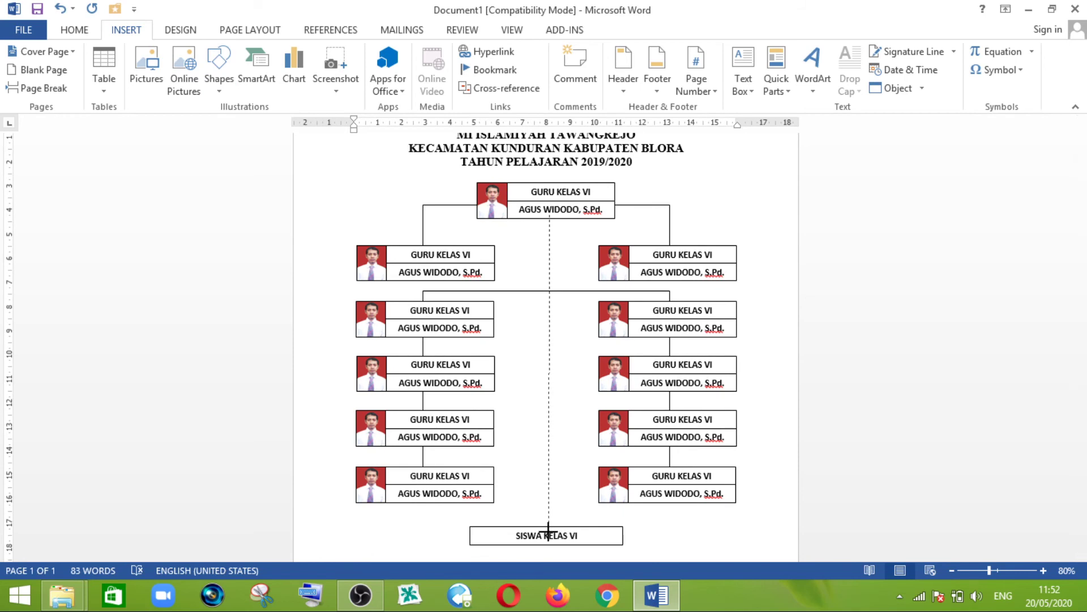
left_click_drag(548, 533, 548, 533)
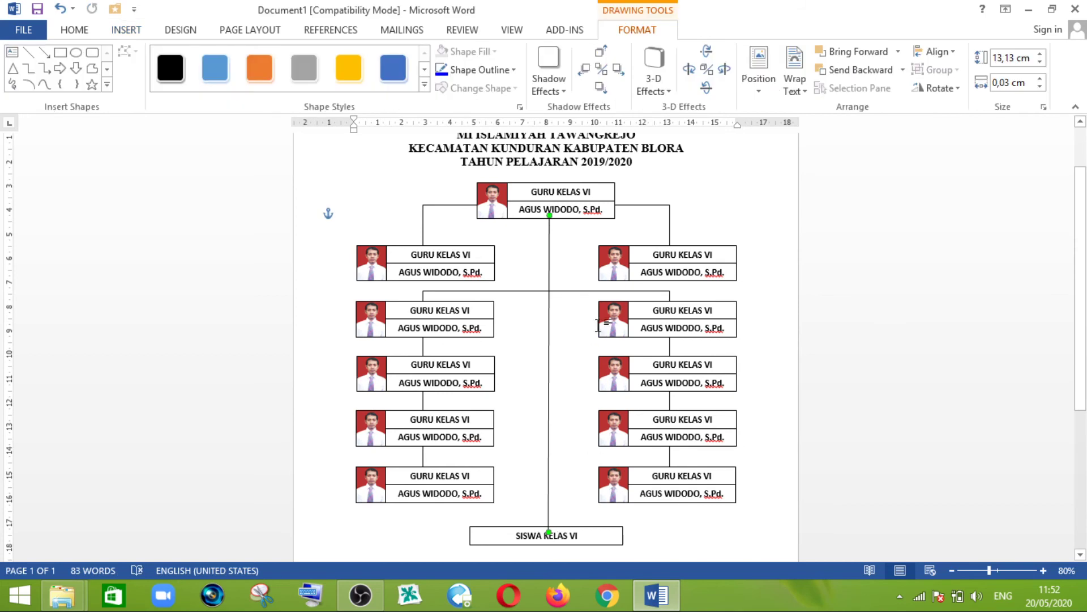
Send the vertical line to the back and align it to the horizontal centre.
right_click(548, 283)
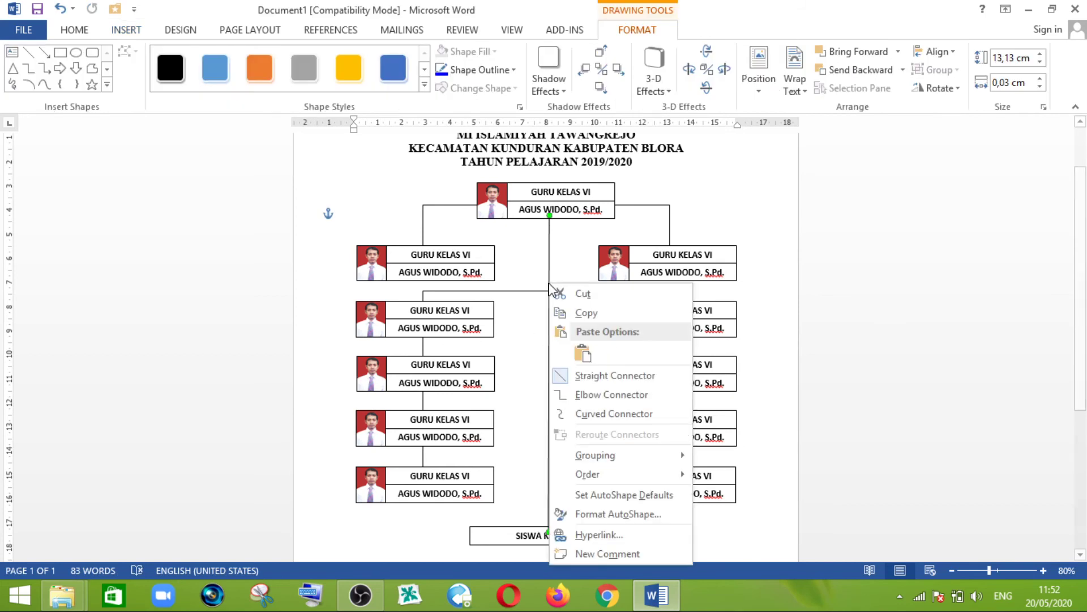
mouse_move(586, 474)
left_click(768, 490)
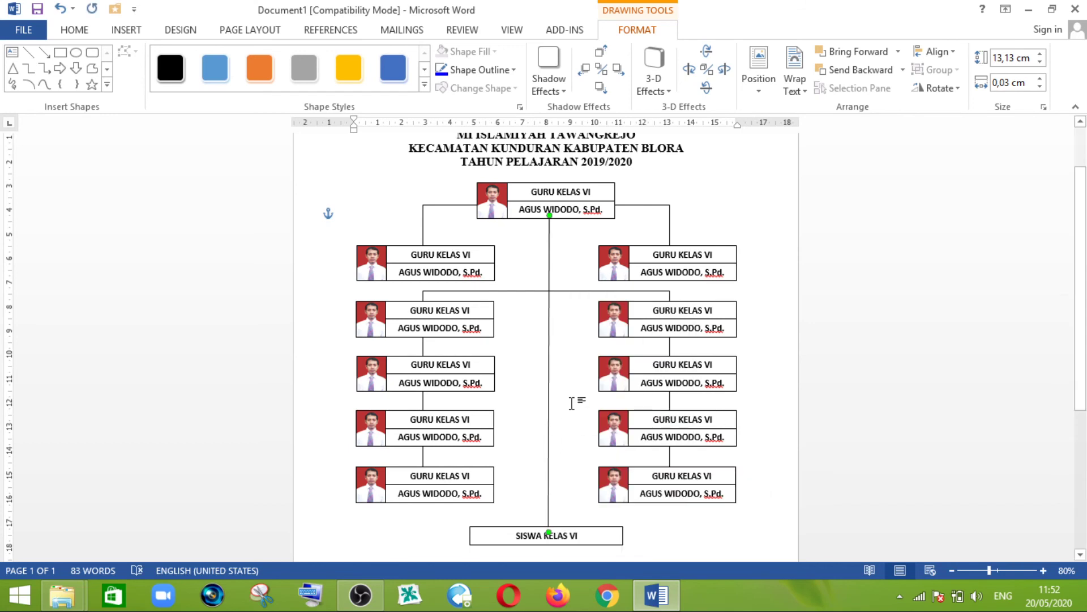
left_click(575, 399)
left_click(549, 346)
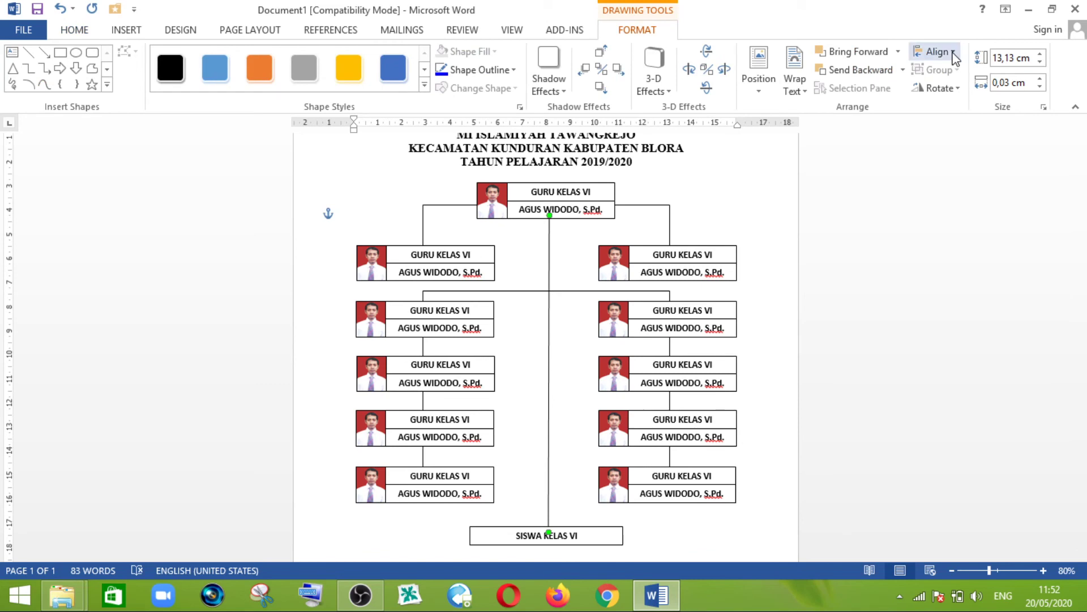
left_click(946, 51)
left_click(968, 90)
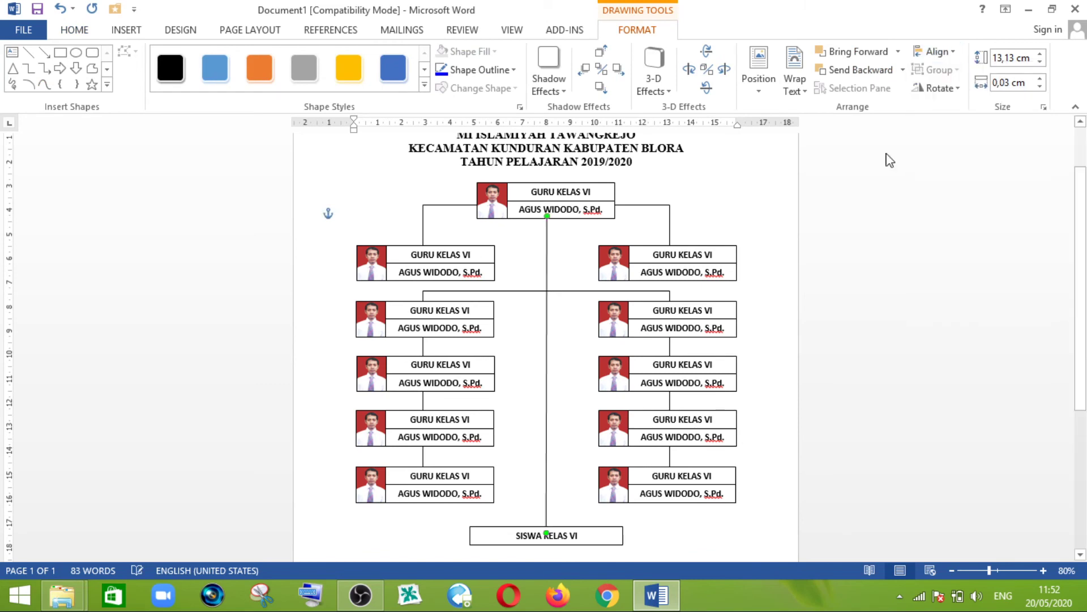
left_click(743, 206)
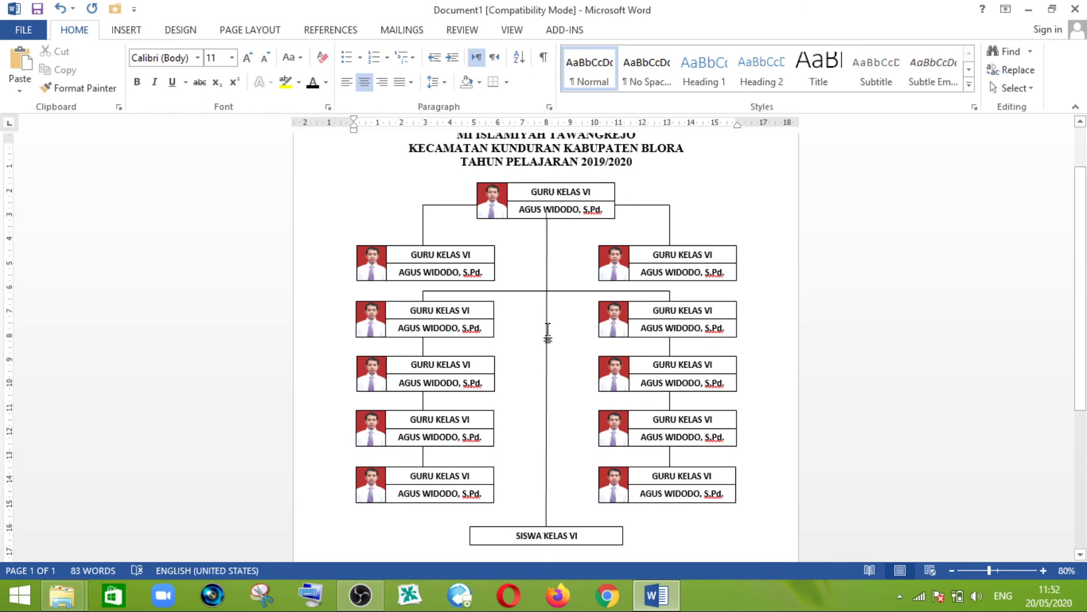
scroll(547, 337, "up", 1)
scroll(546, 328, "down", 1)
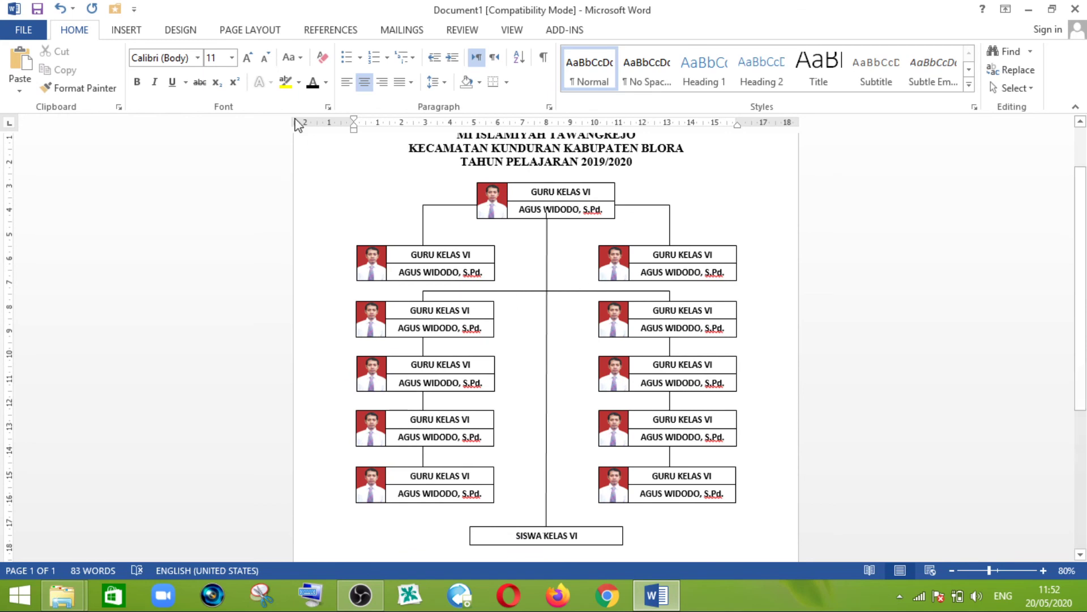
left_click(132, 29)
Draw a small rectangle on the central line and centre it horizontally on the page.
left_click(221, 82)
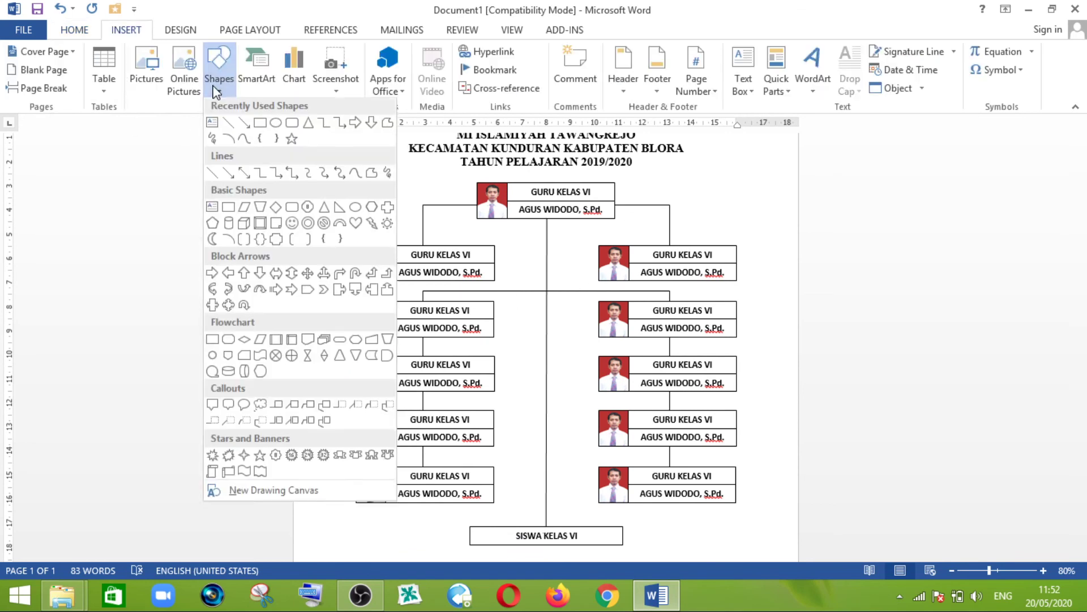
left_click(260, 121)
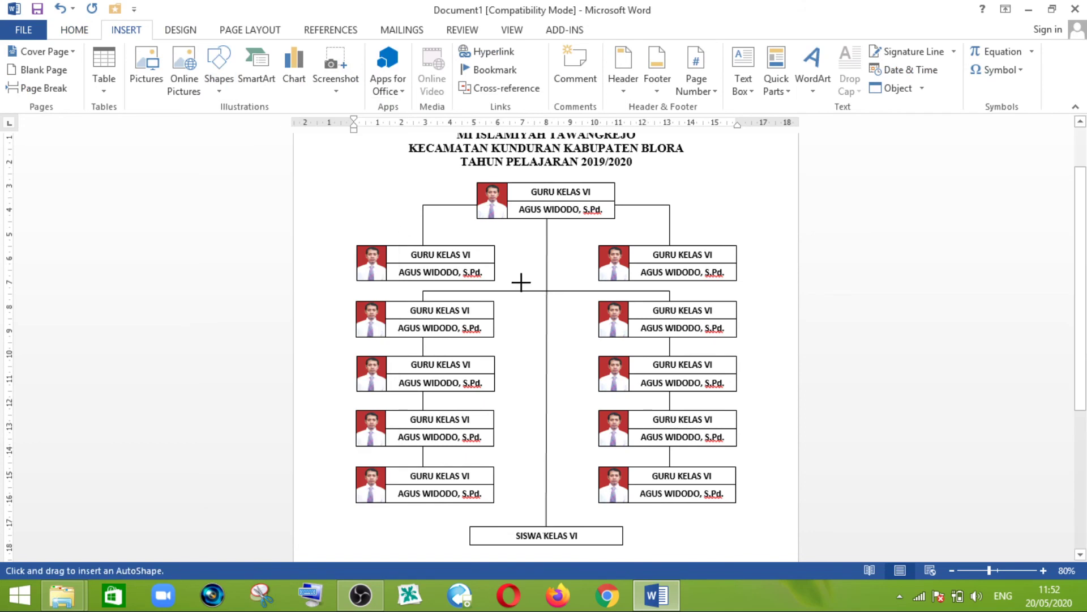
left_click_drag(522, 283, 585, 298)
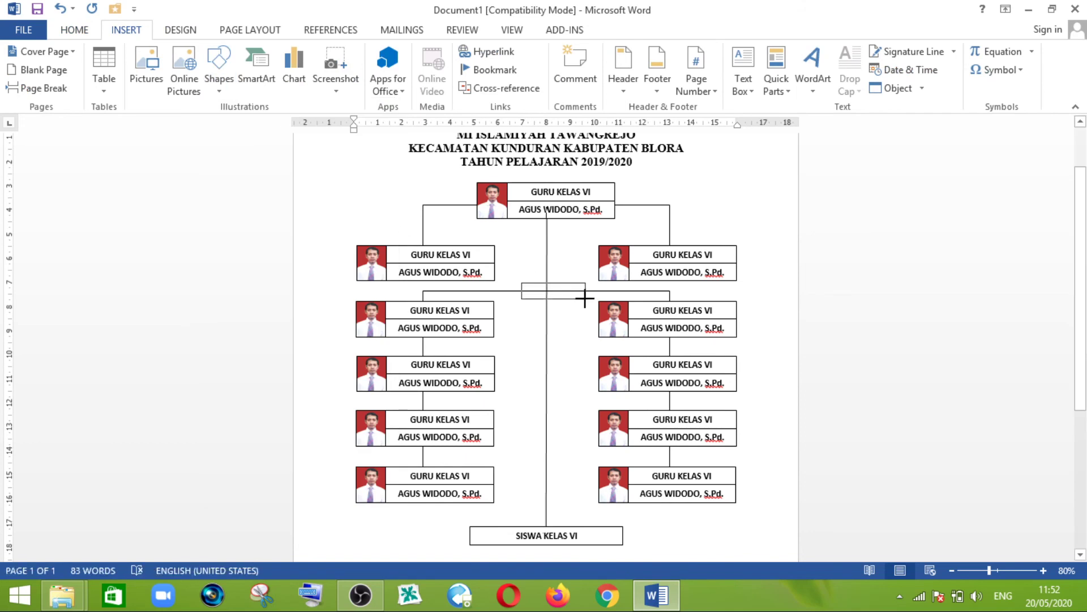
left_click_drag(586, 298, 586, 302)
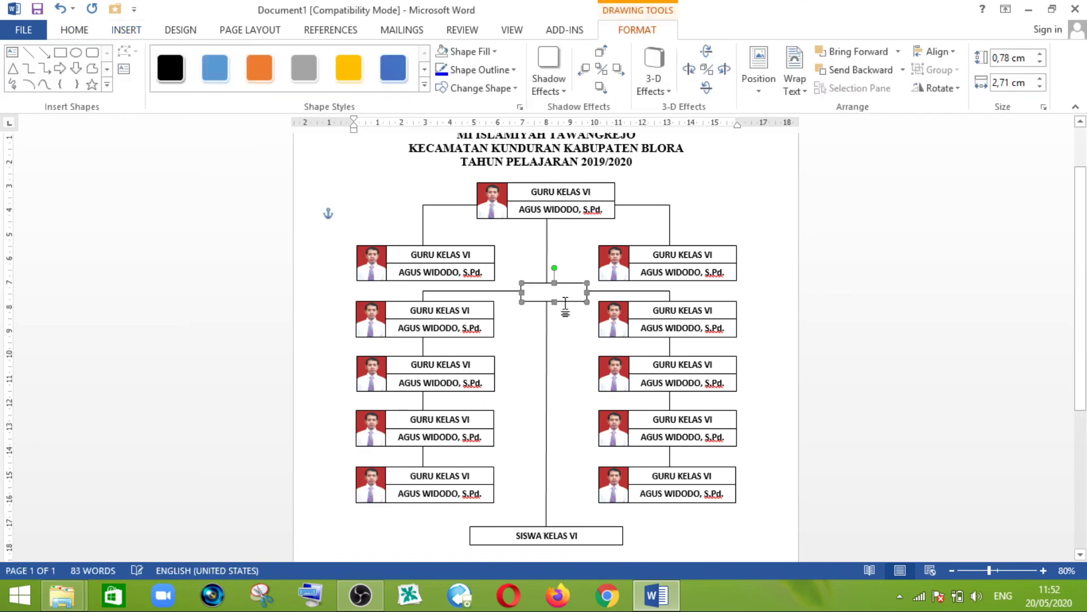
scroll(567, 348, "up", 2)
scroll(567, 349, "up", 3)
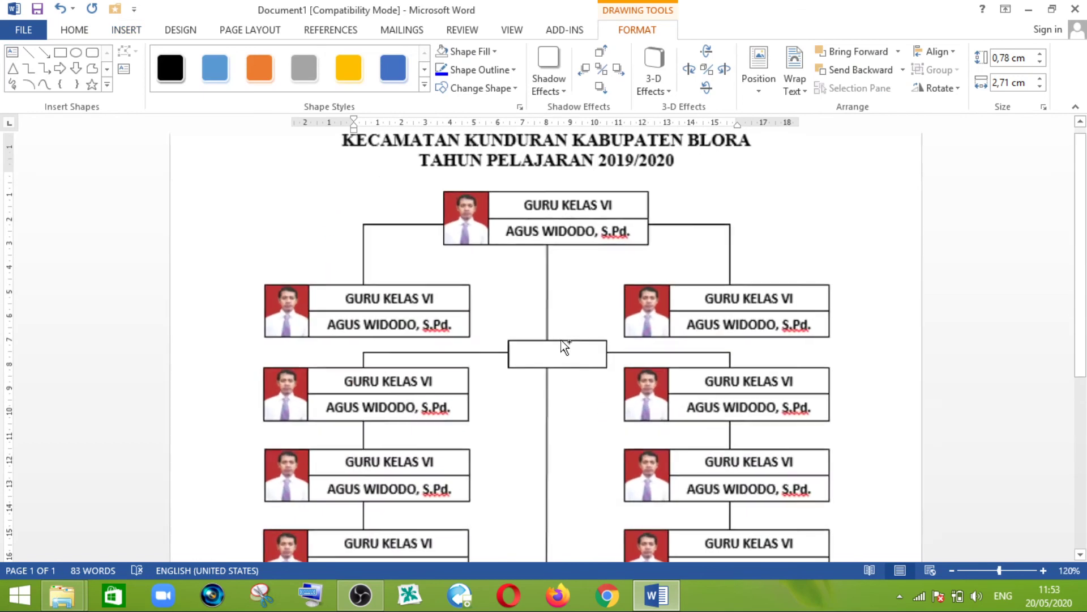
scroll(561, 340, "up", 4)
scroll(558, 332, "up", 4)
scroll(555, 325, "up", 1)
scroll(556, 325, "up", 1)
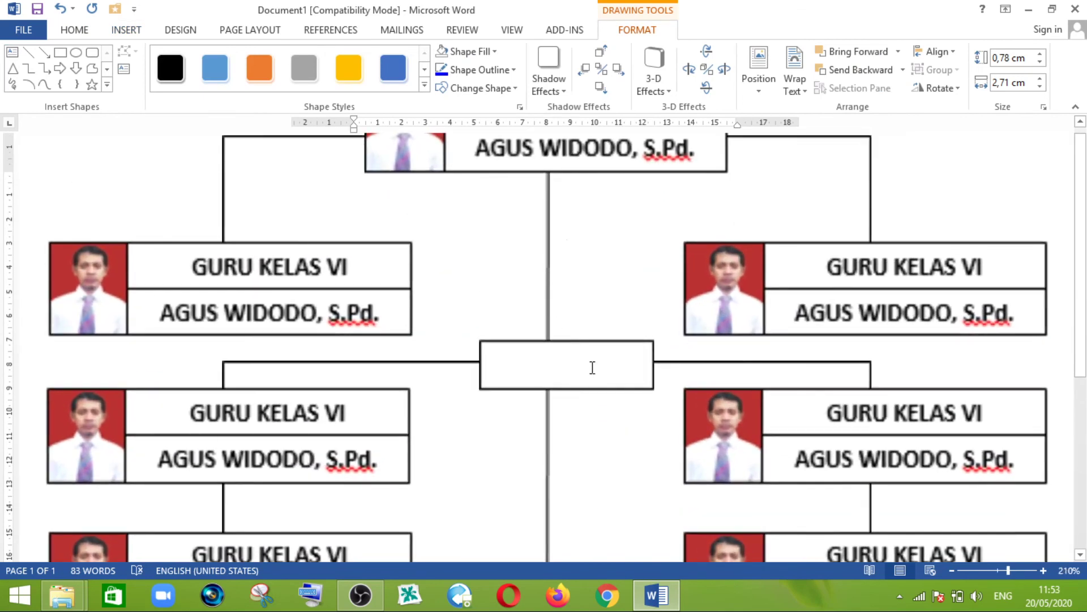
left_click(584, 389)
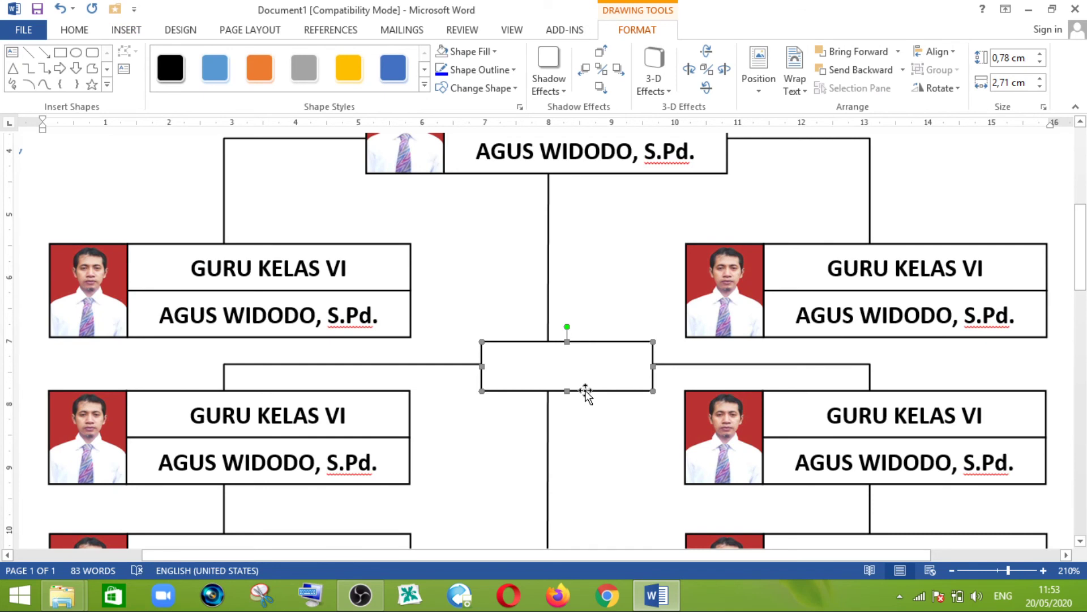
left_click(938, 52)
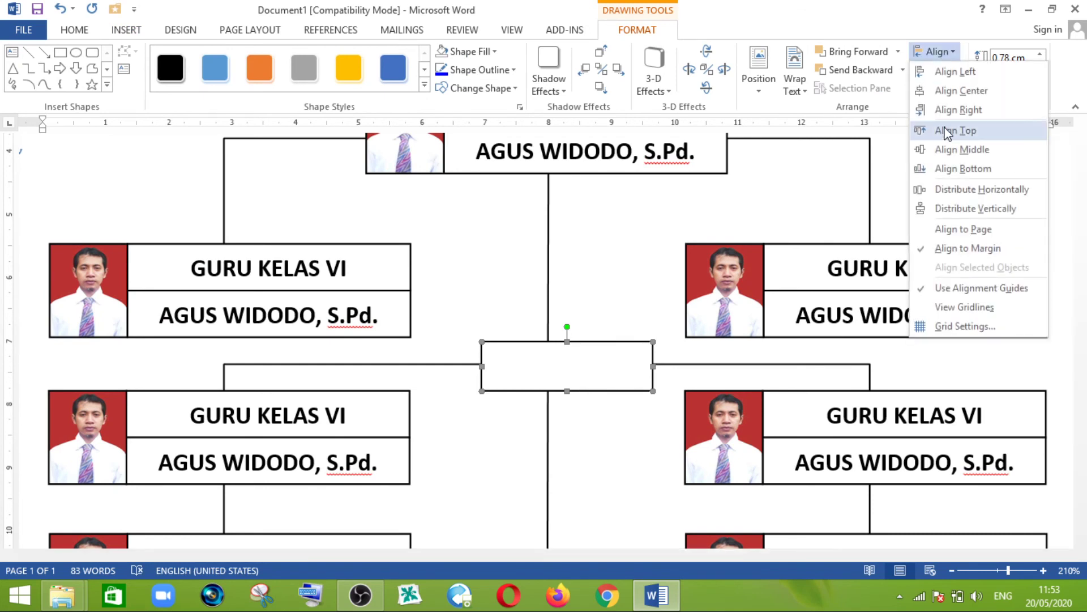
left_click(961, 90)
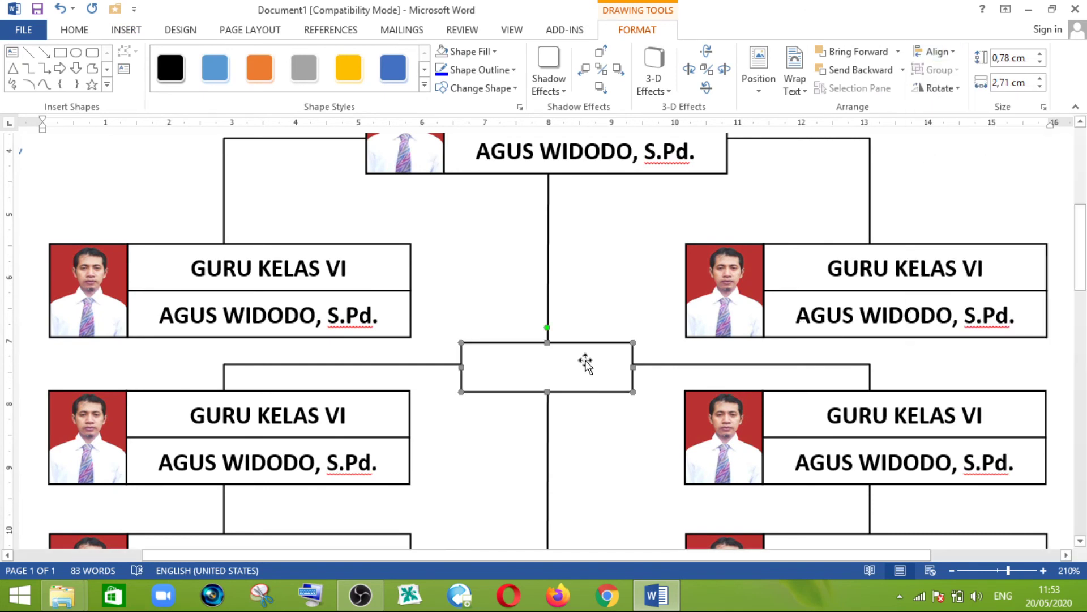
Add the text SEKSI-SEKSI to the box, bold and centred.
right_click(586, 366)
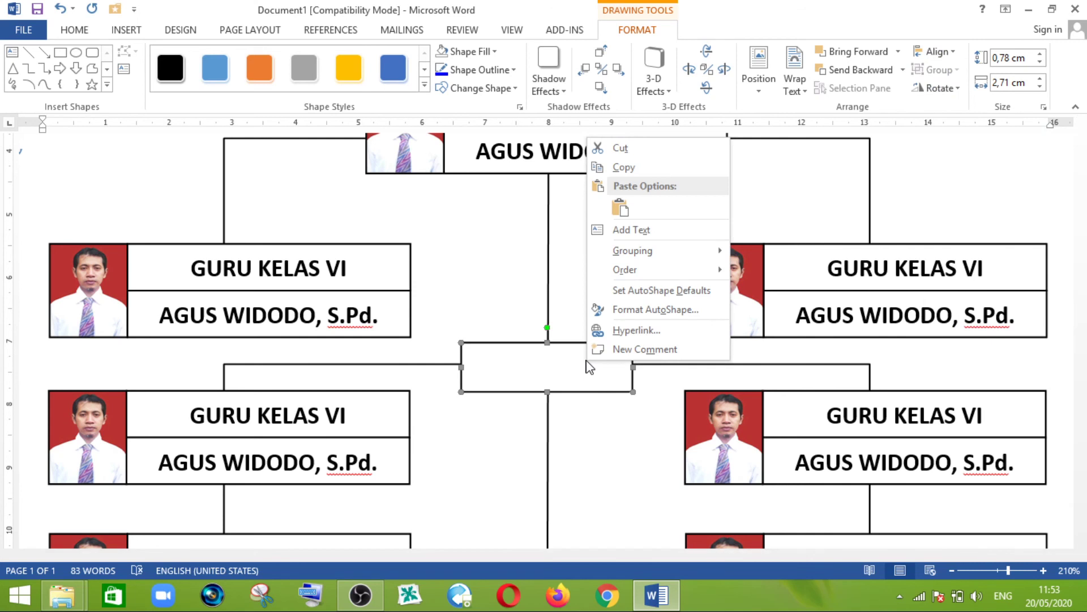
left_click(629, 229)
type("SEKSI")
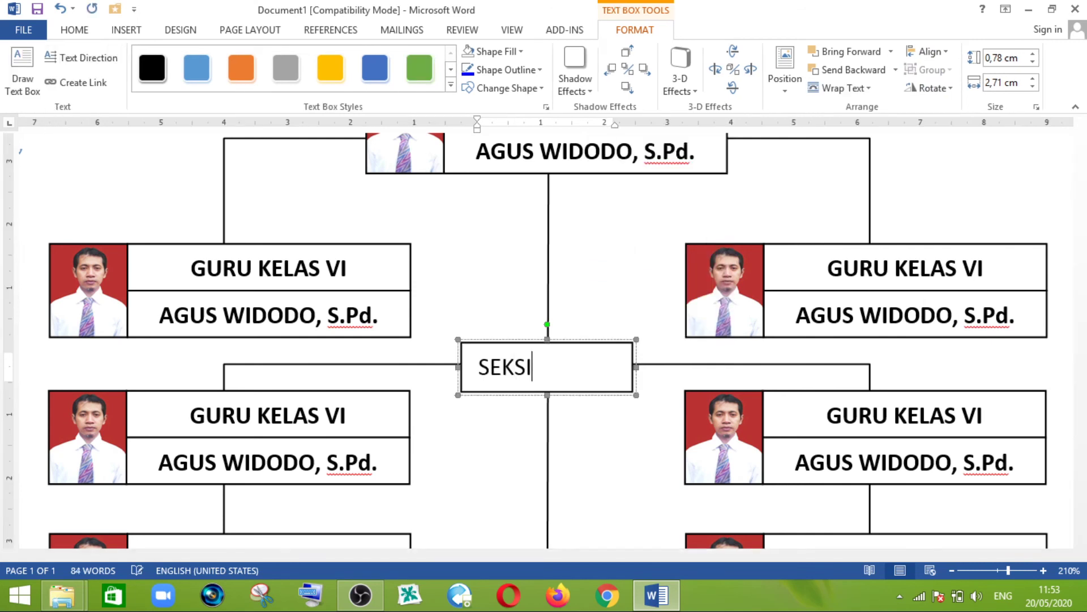
type("-SEKSI")
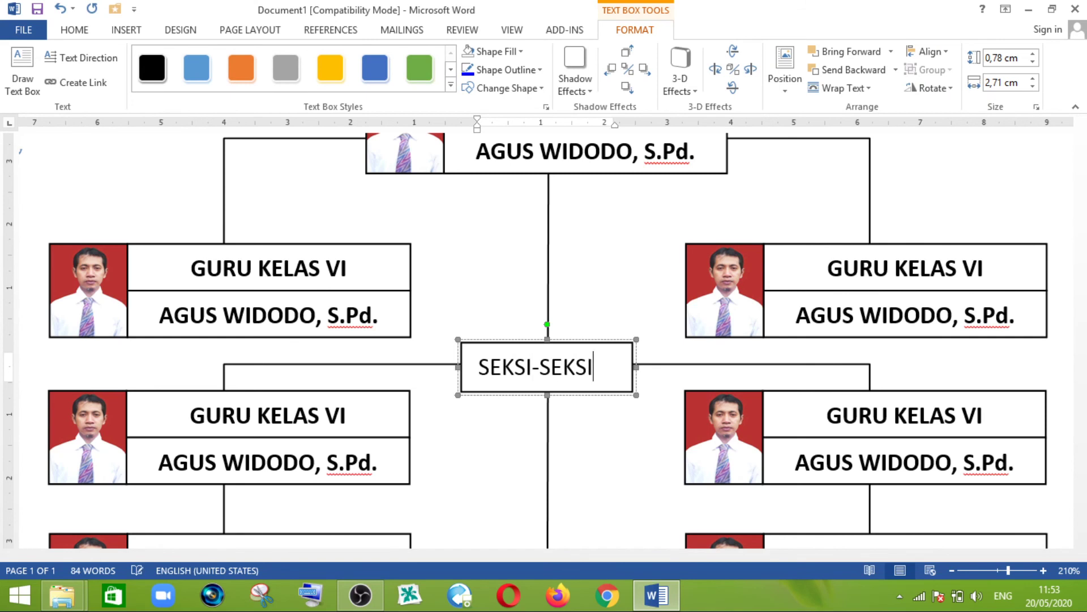
key("ctrl+e")
triple_click(497, 376)
key("ctrl+b")
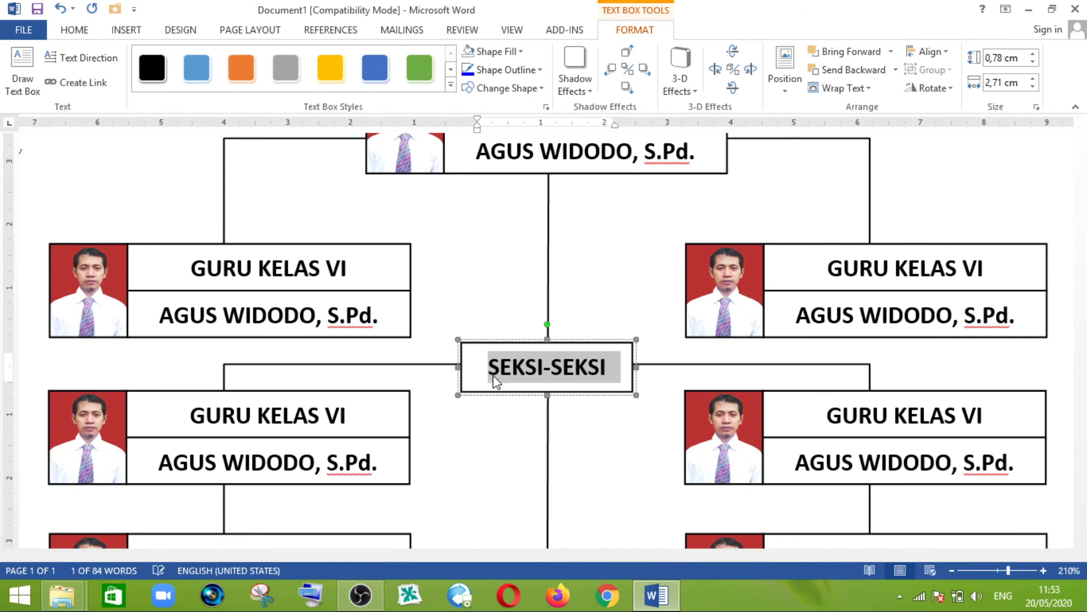
left_click(595, 311)
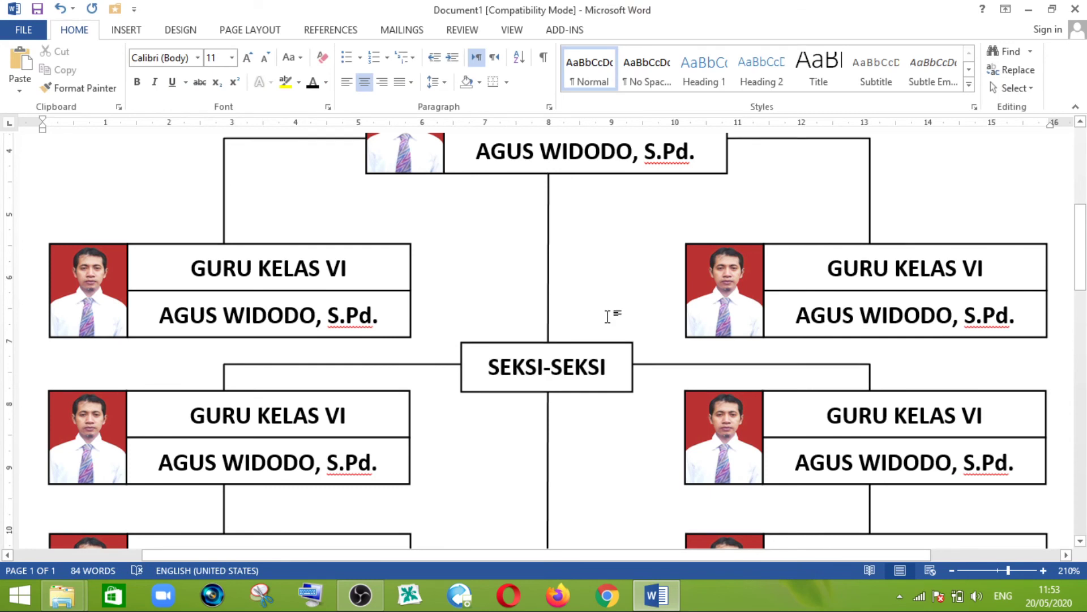
scroll(609, 314, "down", 3)
scroll(609, 317, "down", 3)
scroll(609, 318, "up", 3)
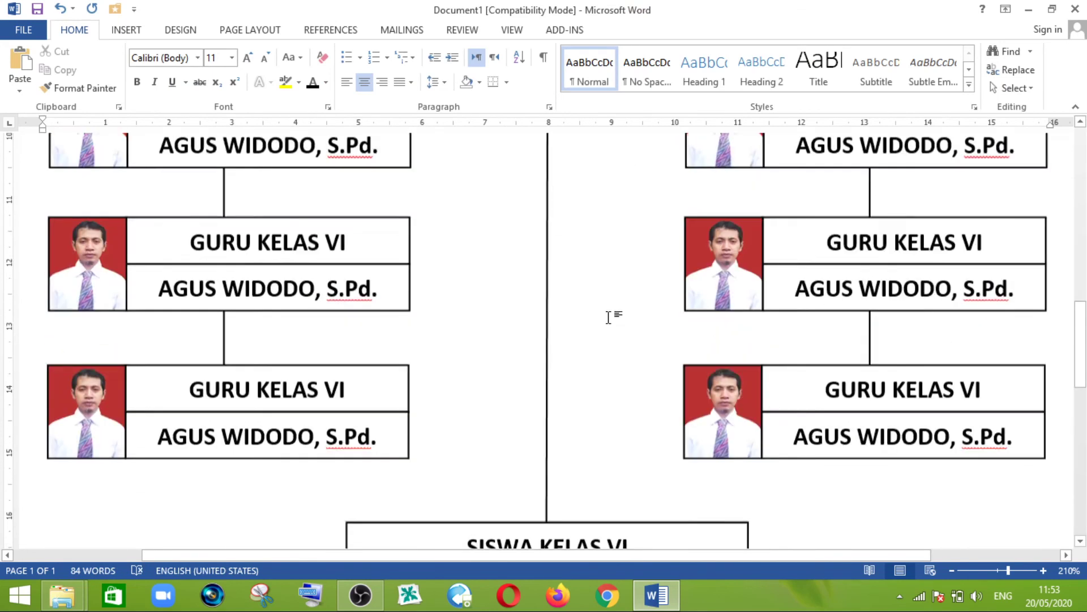
scroll(609, 316, "up", 5)
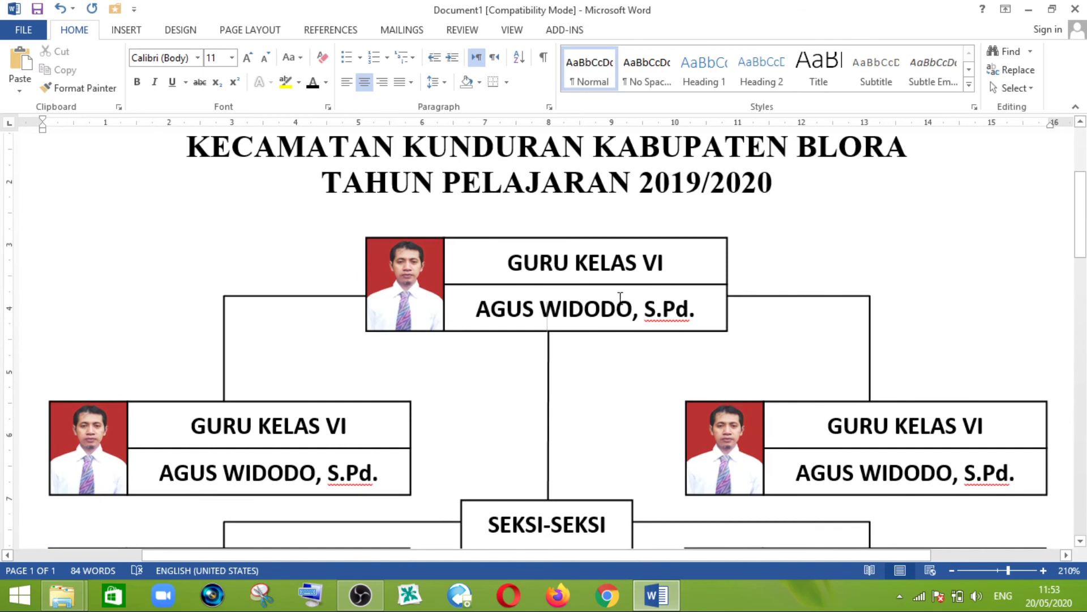
scroll(598, 306, "down", 1)
scroll(596, 309, "down", 1)
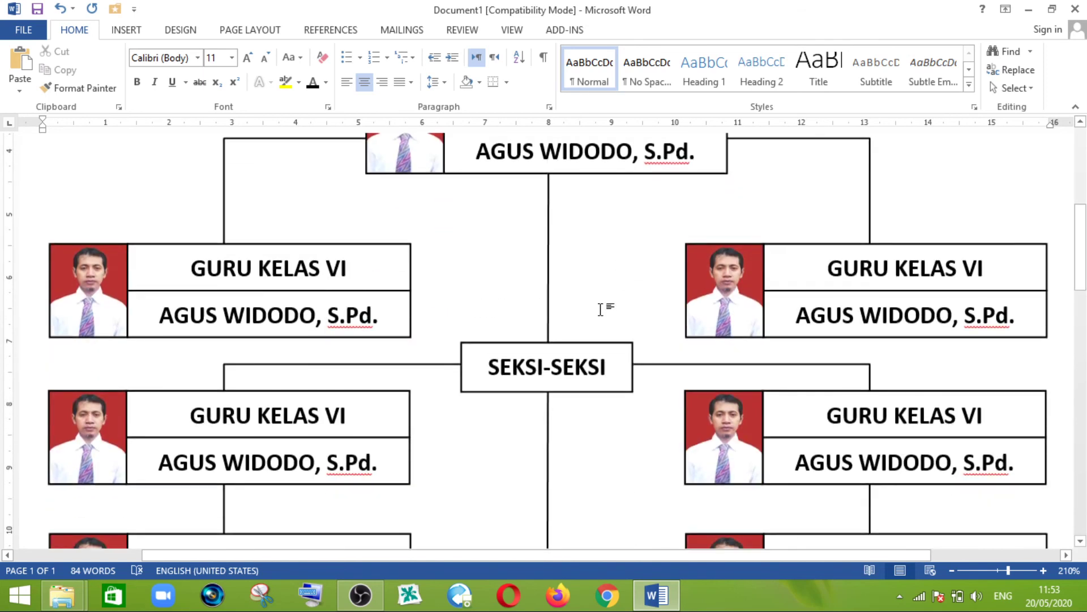
Relabel the top pair of role boxes SEKRETARIS and BENDAHARA.
left_click(267, 274)
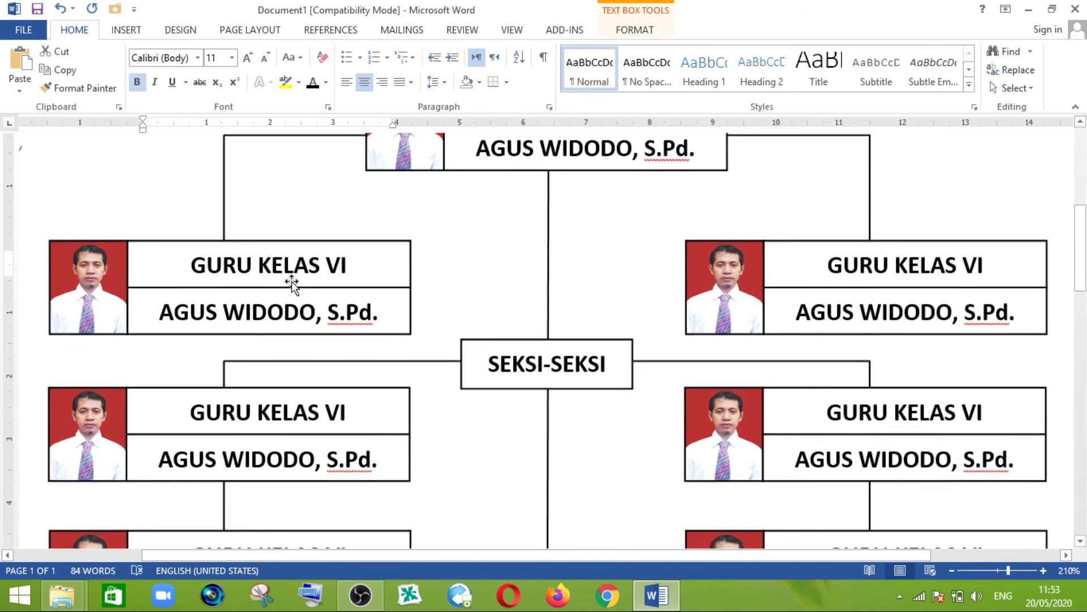
left_click_drag(193, 265, 350, 269)
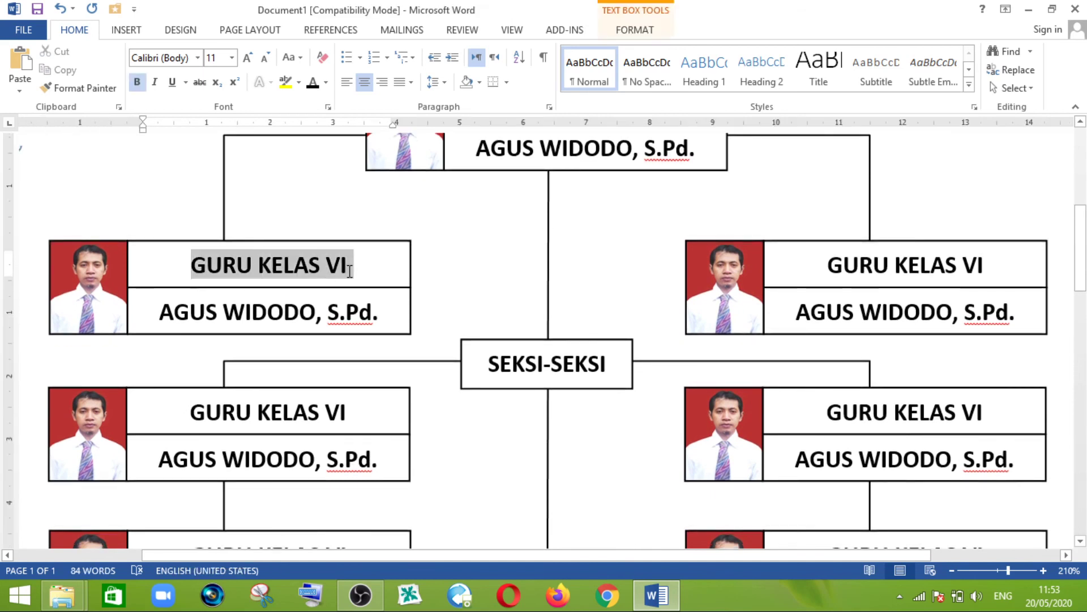
type("SEKRETARIS")
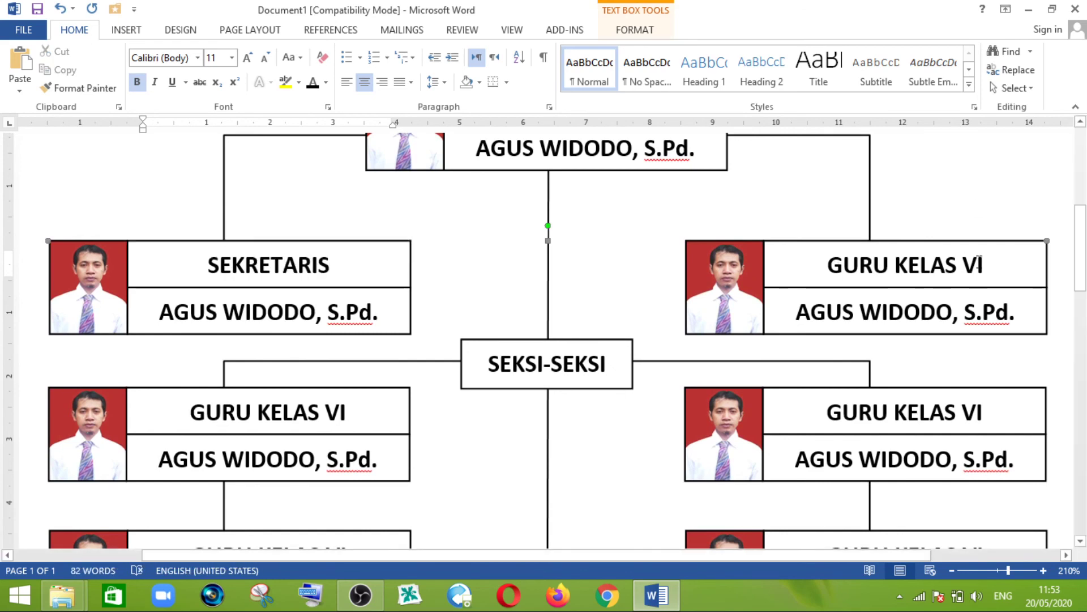
left_click_drag(830, 265, 985, 267)
type("B")
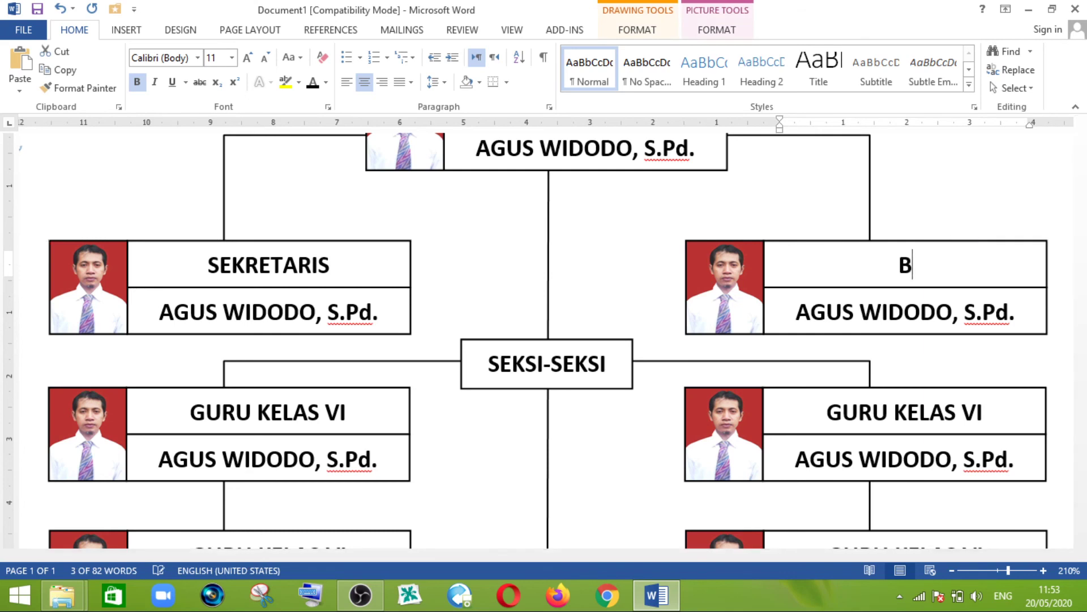
type("ENDAHARA")
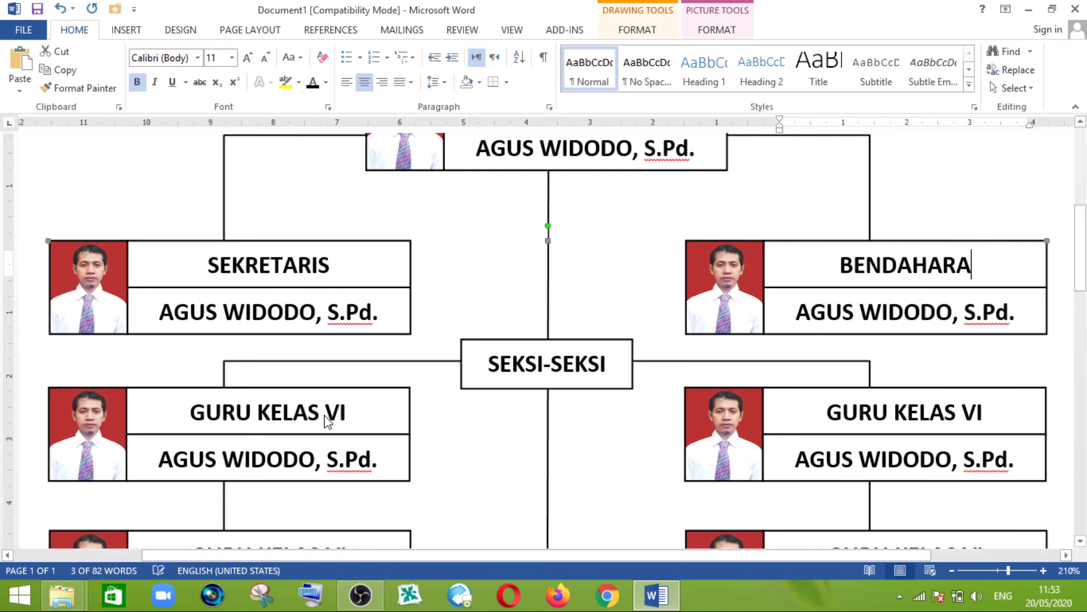
Relabel the next pair SEKSI KEBERSIHAN and SEKSI KEAMANAN.
left_click(313, 386)
scroll(314, 391, "down", 1)
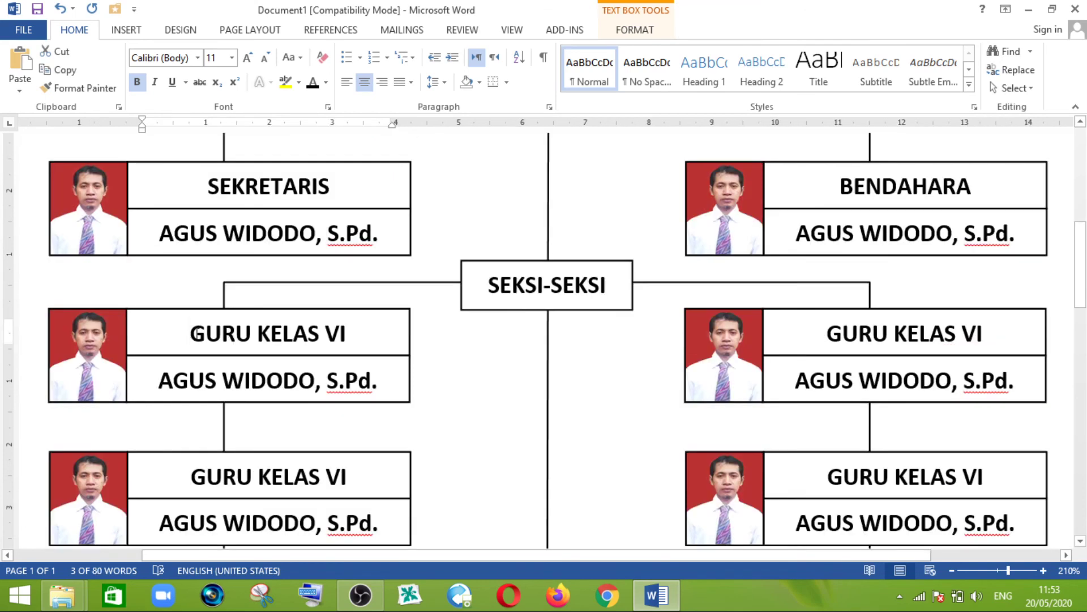
left_click_drag(193, 333, 356, 346)
type("SEKSI")
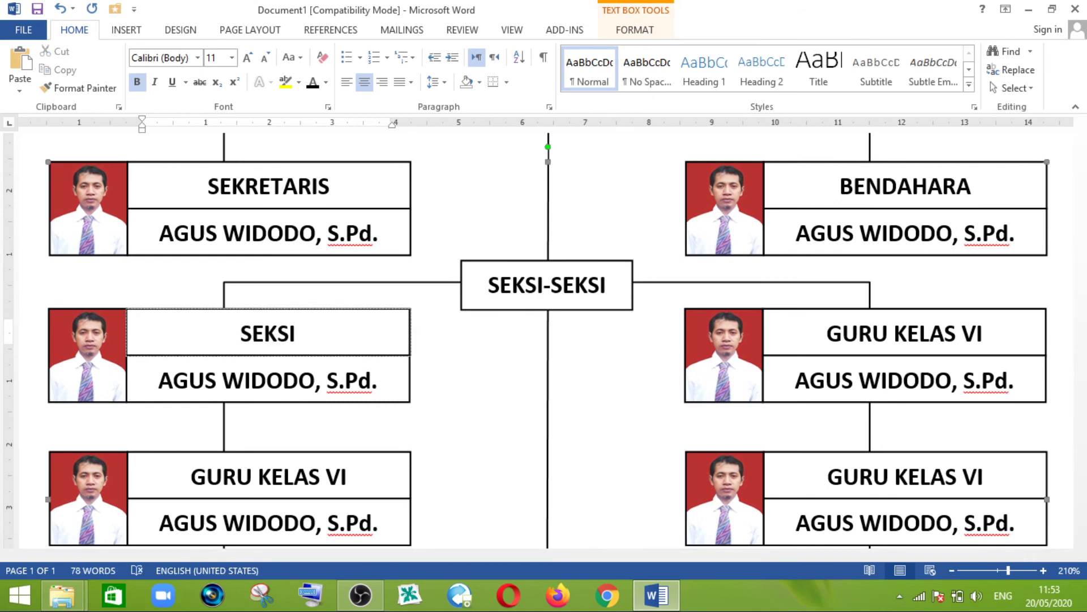
type(" KEBERSIAH")
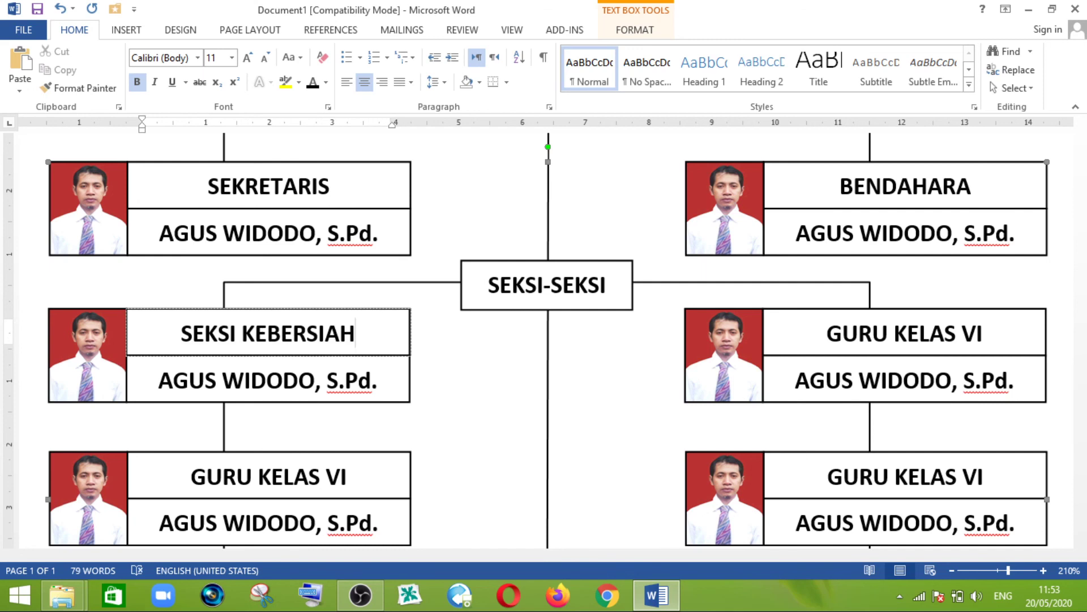
key("BackSpace")
key("BackSpace")
type("HAN")
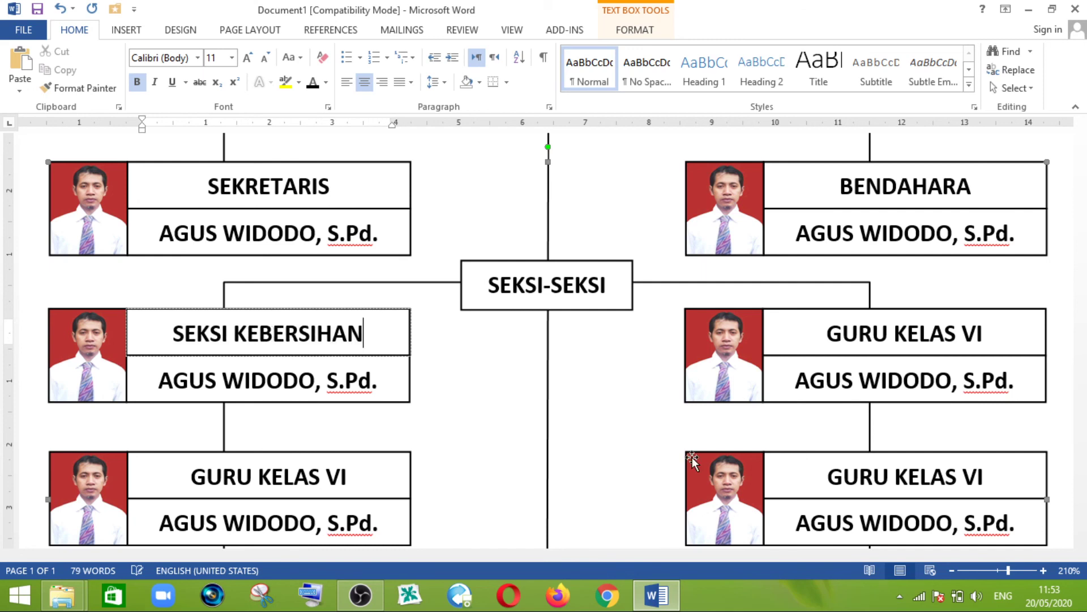
left_click_drag(827, 333, 983, 333)
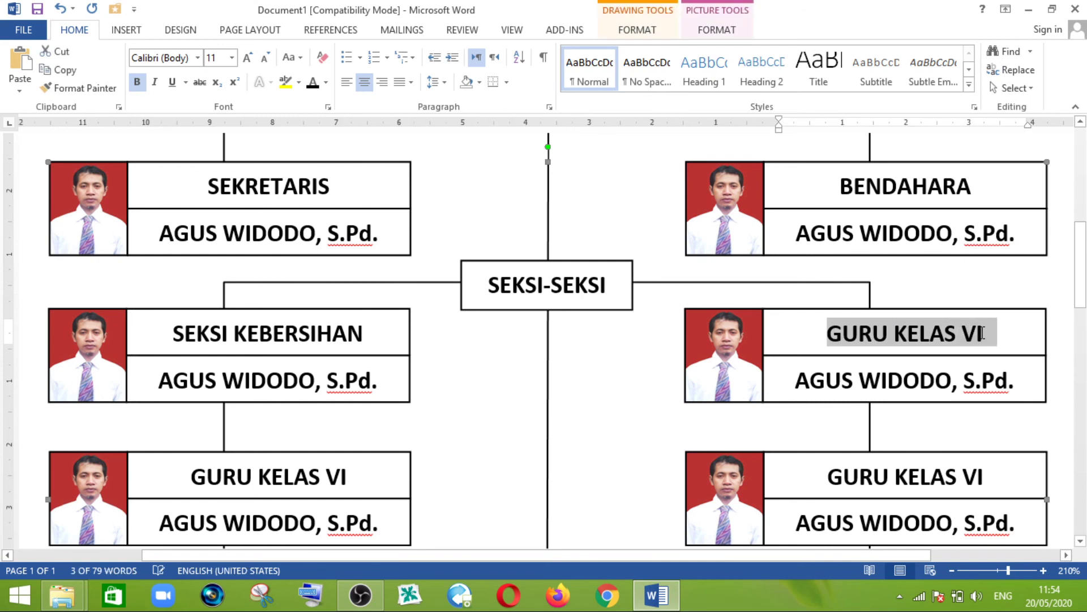
type("SEKSI ")
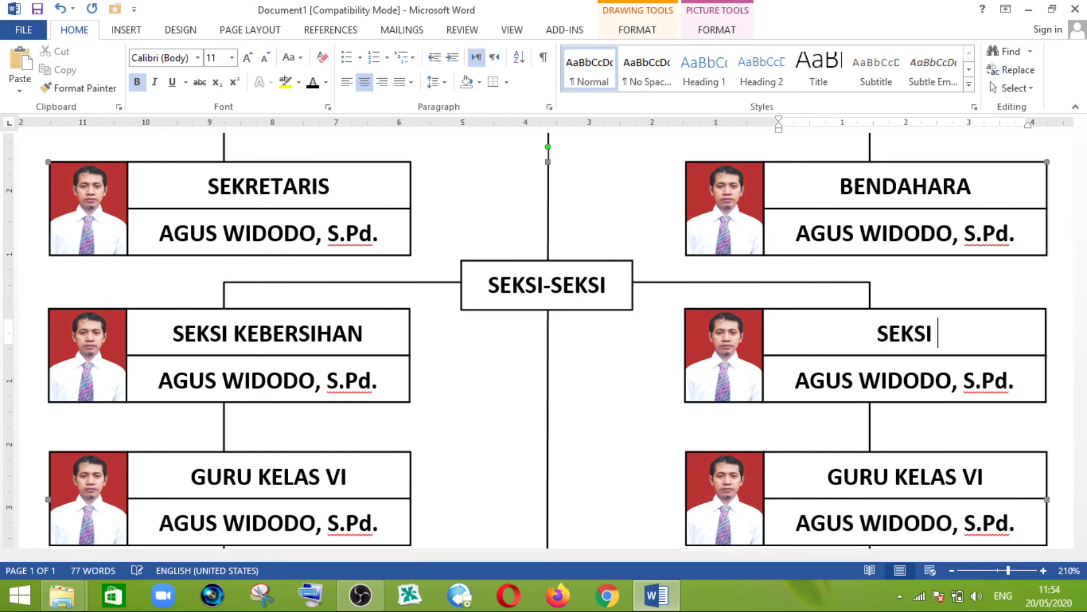
type("KEAMANAN")
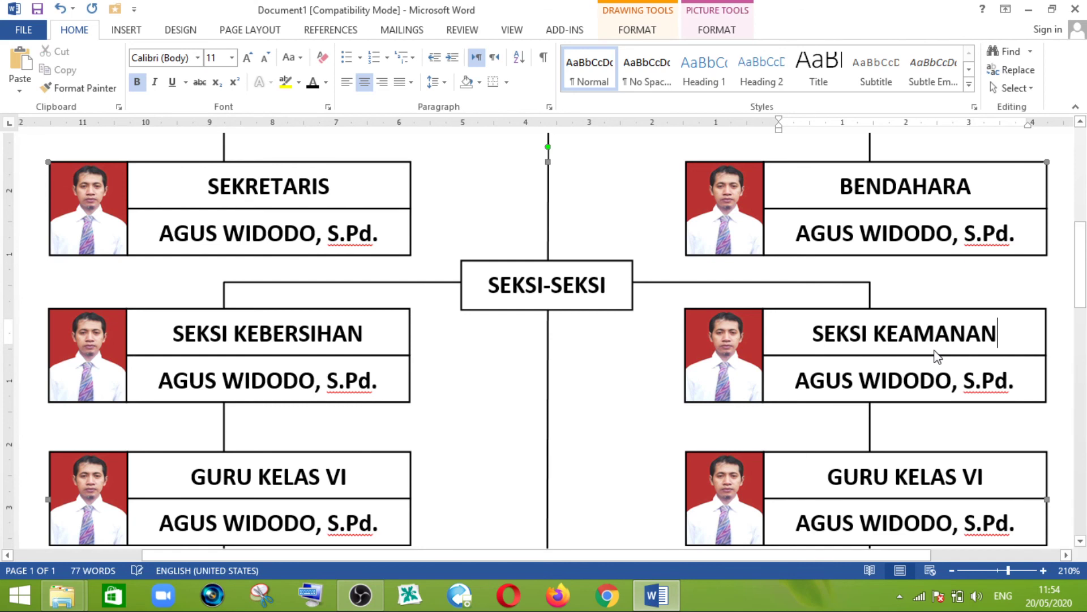
scroll(937, 357, "down", 3)
key("shift+Home")
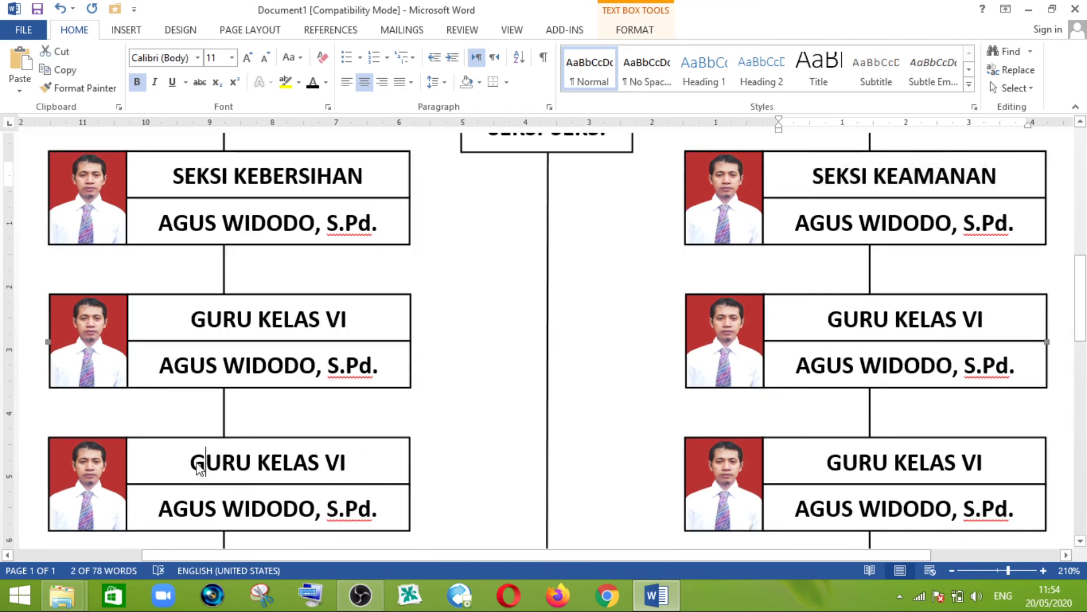
Replace the lower-left GURU KELAS VI label with SEKSI AGAMA.
double_click(202, 463)
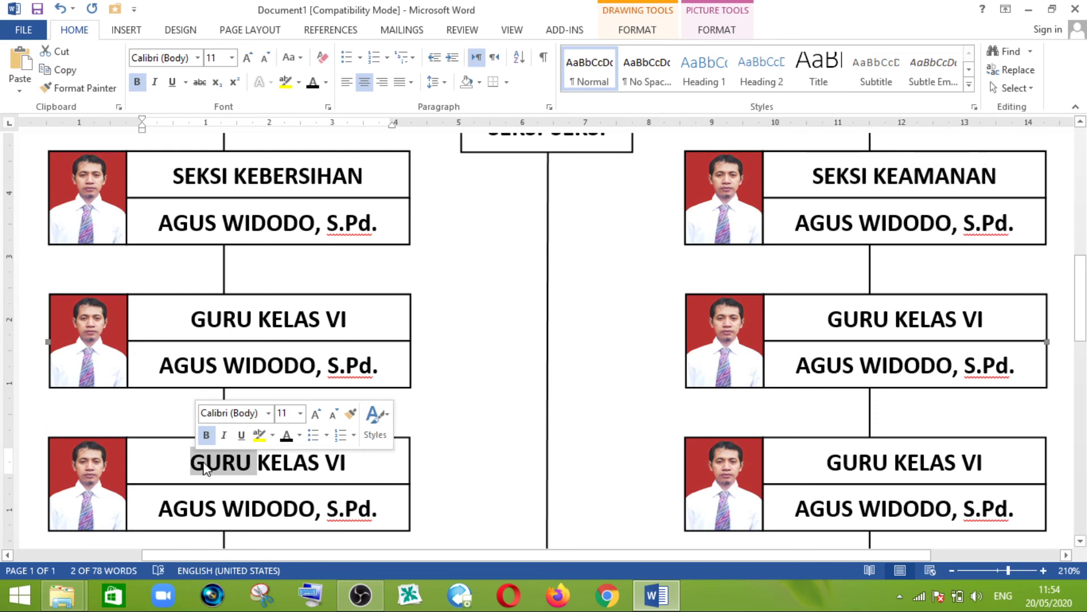
triple_click(192, 465)
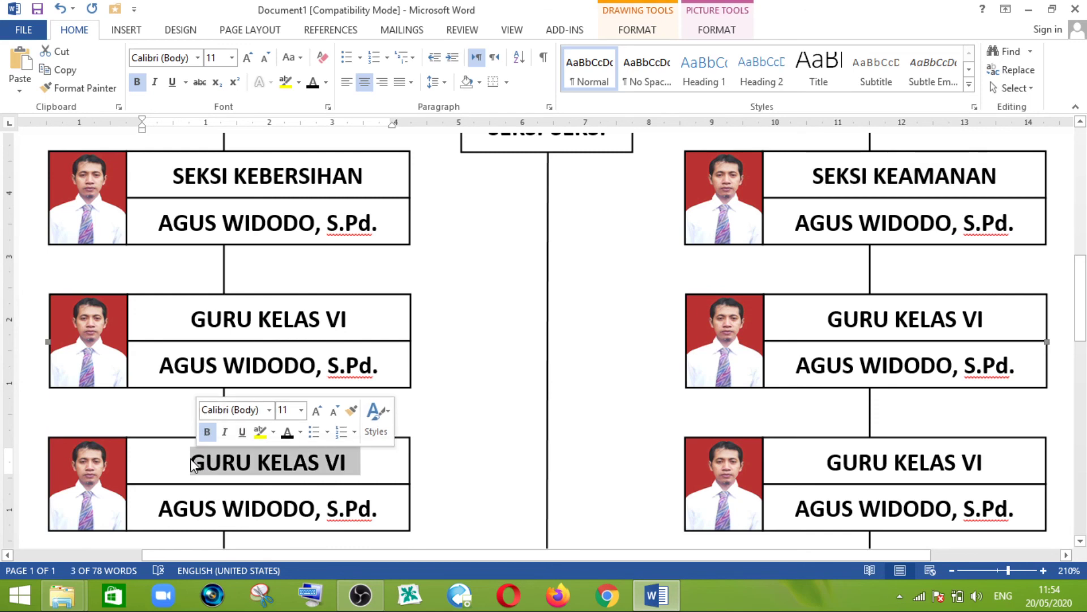
type("SEKSI")
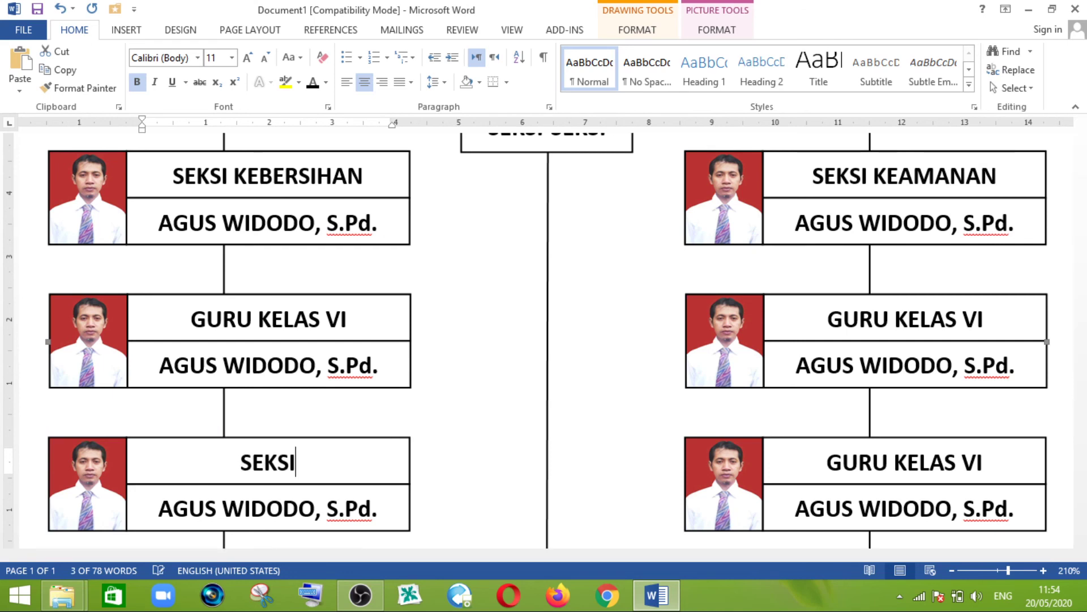
type(" AGAMA")
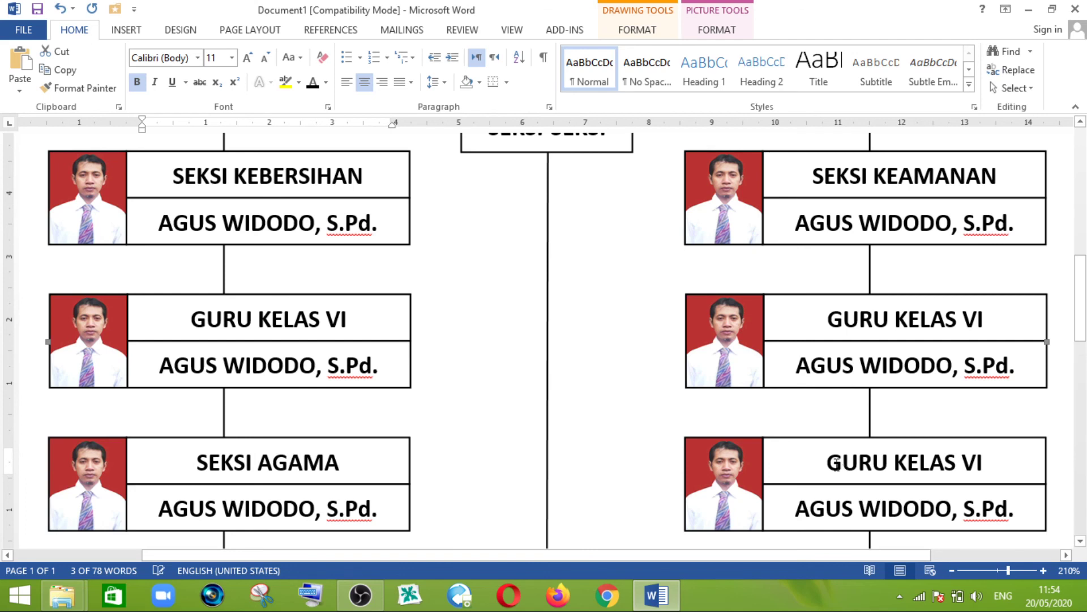
Replace the lower-right GURU KELAS VI label with SEKSI OLAH RAGA.
left_click(837, 464)
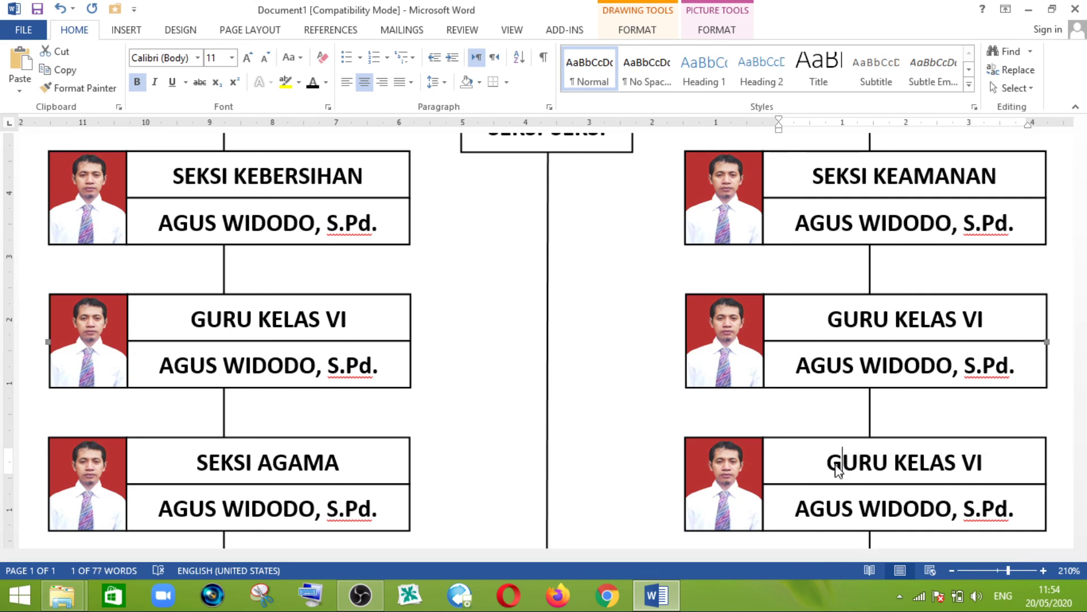
double_click(838, 468)
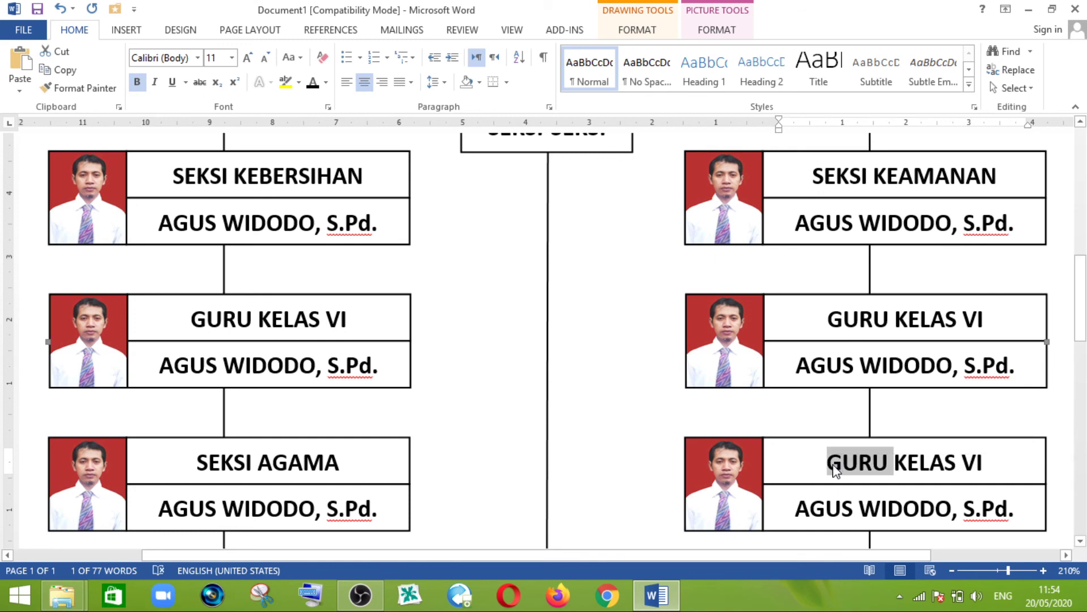
left_click(828, 466)
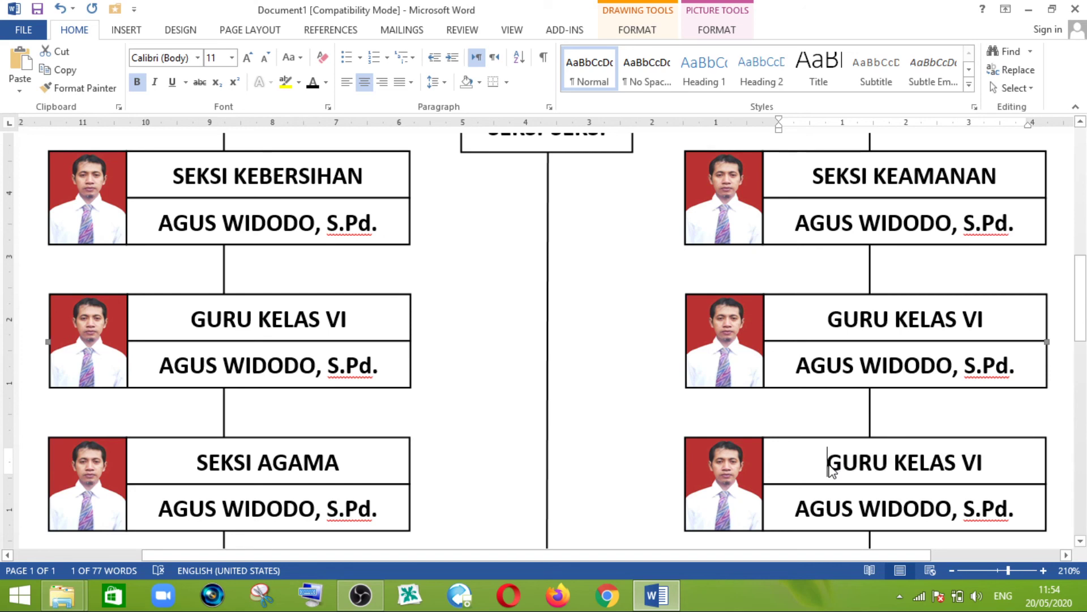
left_click_drag(829, 467, 945, 465)
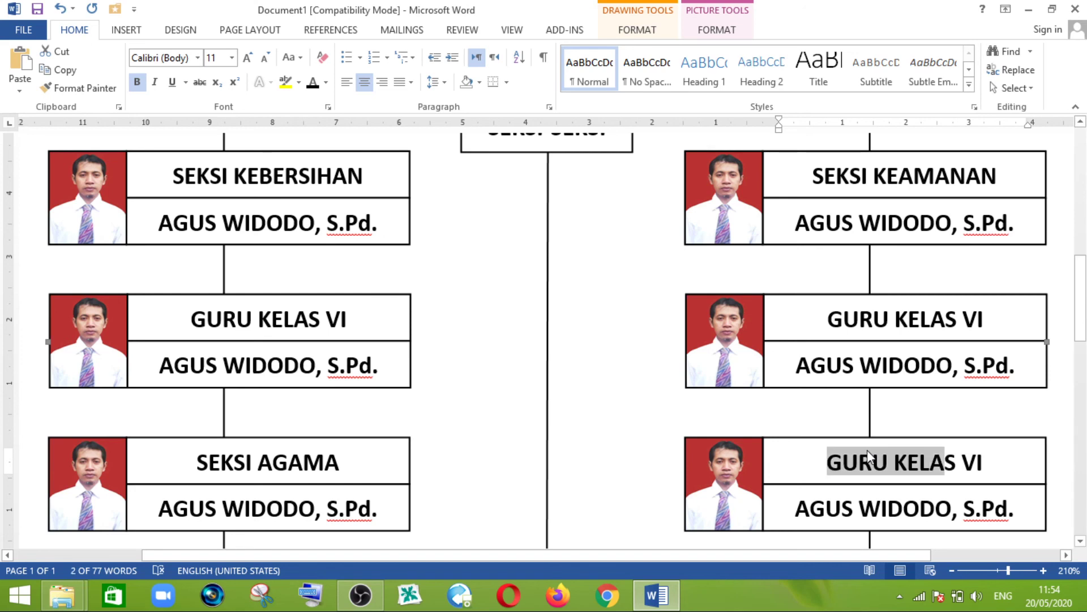
type("S")
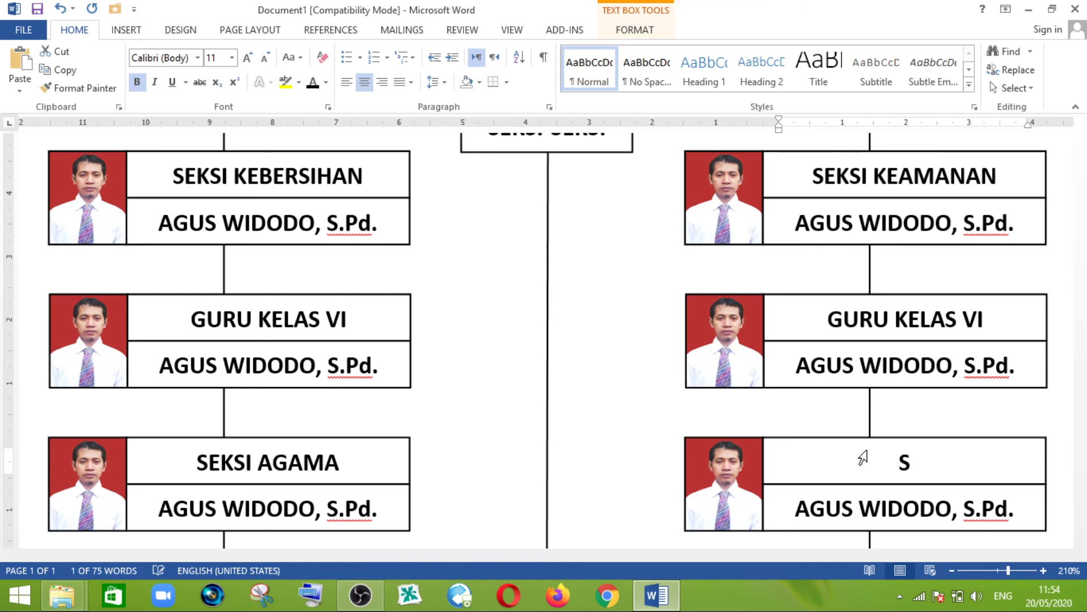
key("BackSpace")
type("EK")
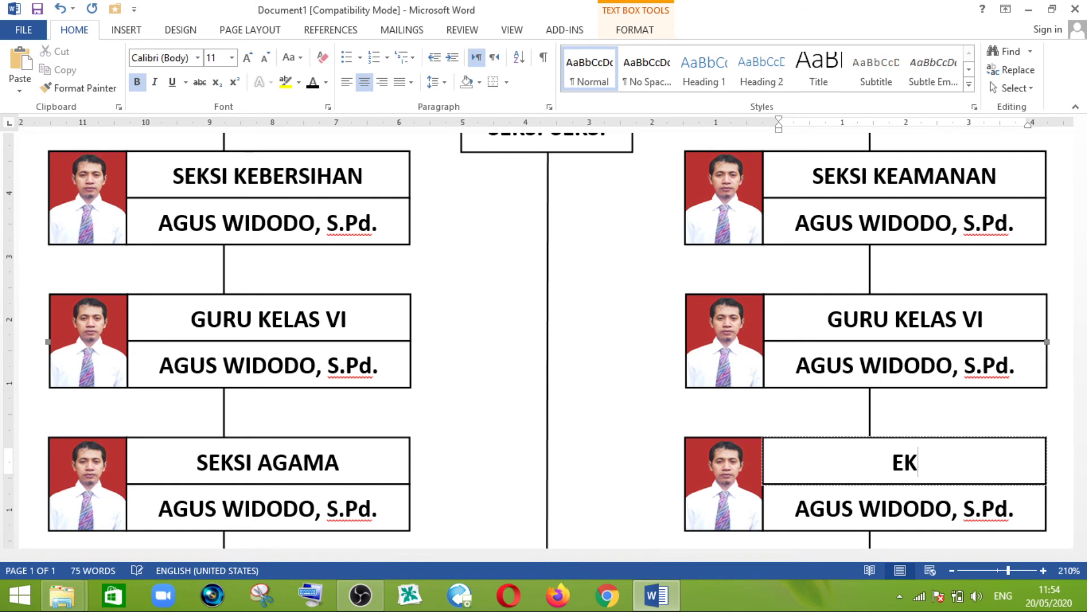
key("BackSpace")
key("BackSpace")
type("SEKS")
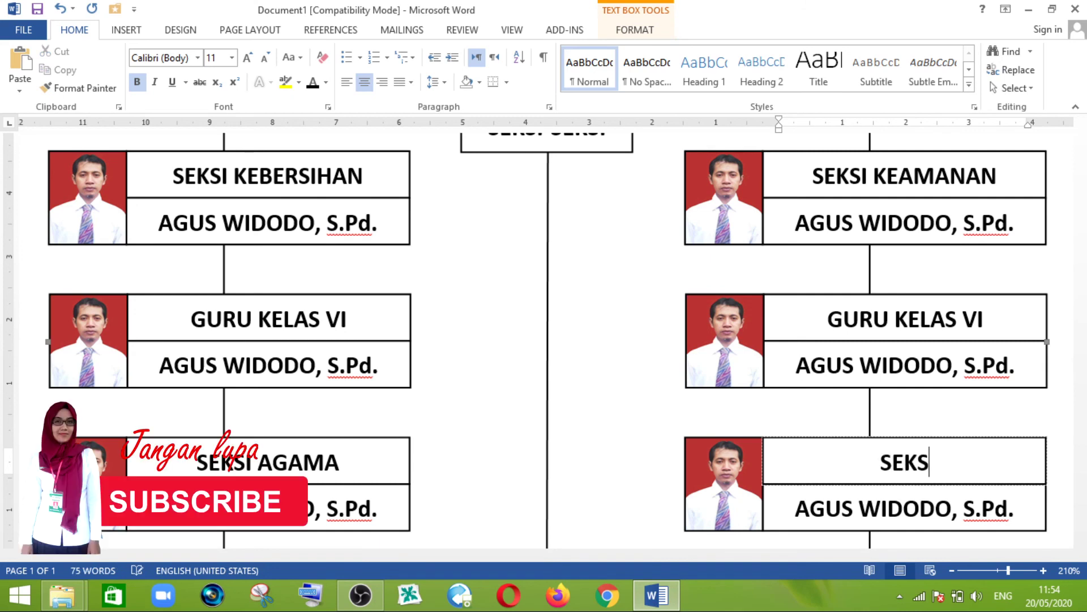
type("I")
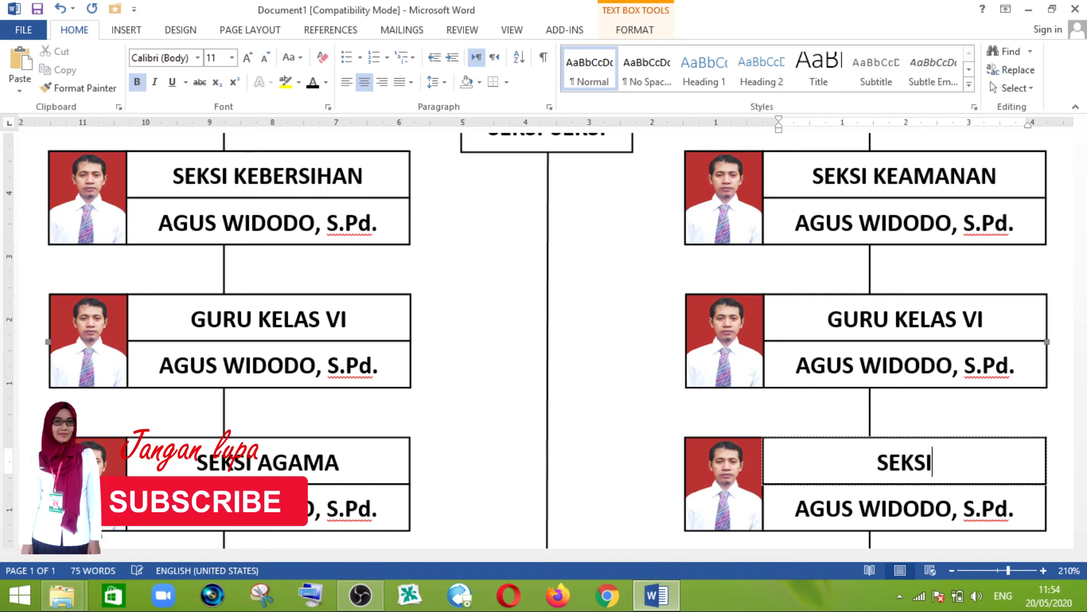
type(" OLAH RAGA")
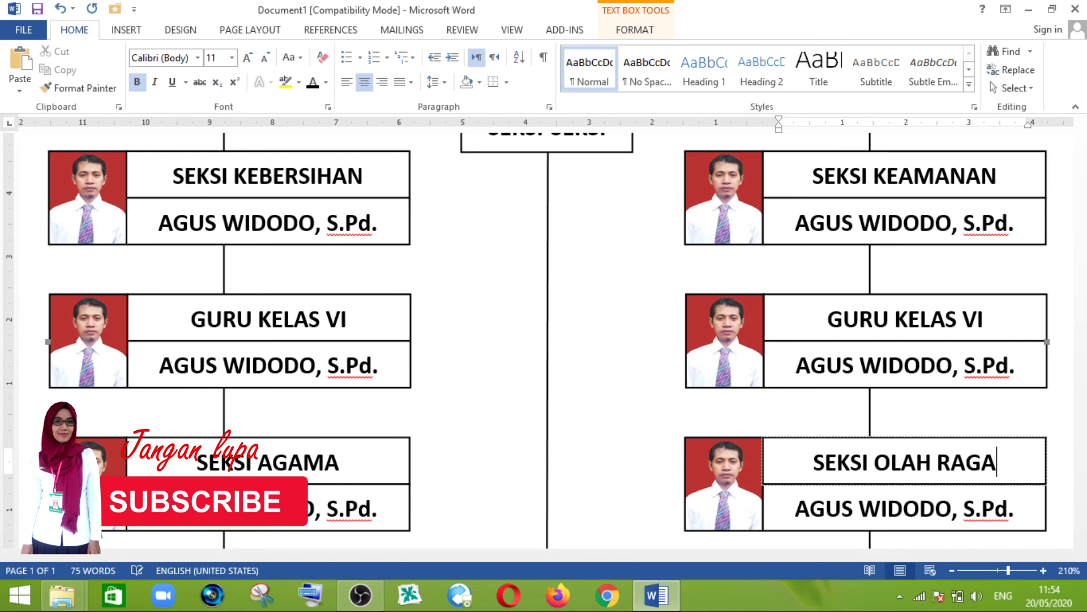
mouse_move(1082, 323)
left_mouse_down()
mouse_move(1084, 413)
mouse_move(1085, 368)
left_mouse_up()
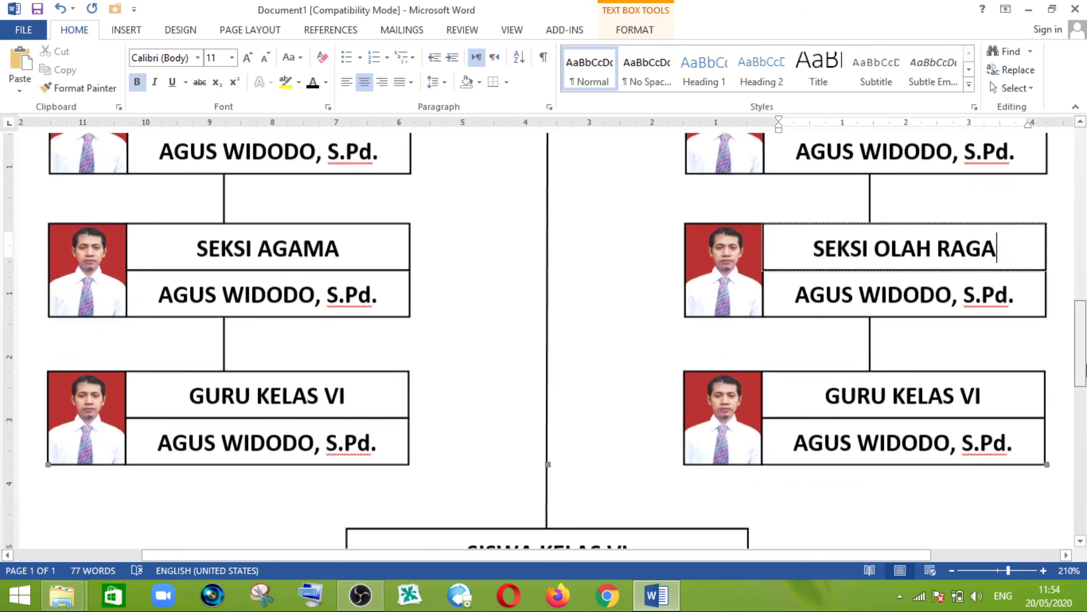
Relabel the bottom-left box SEKSI PRAMUKA.
left_click_drag(1085, 368, 1084, 371)
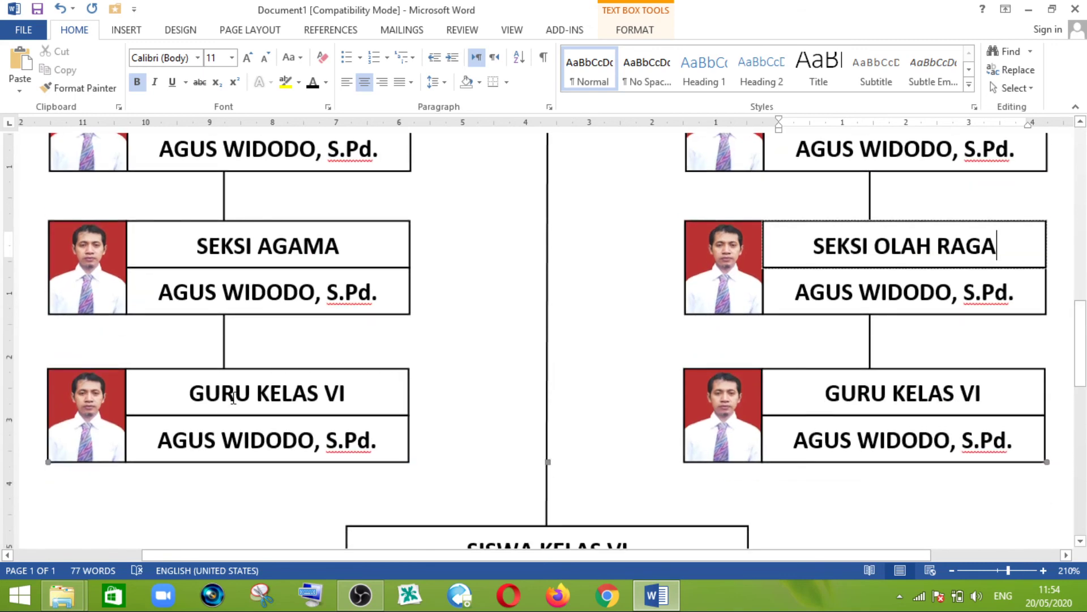
double_click(203, 398)
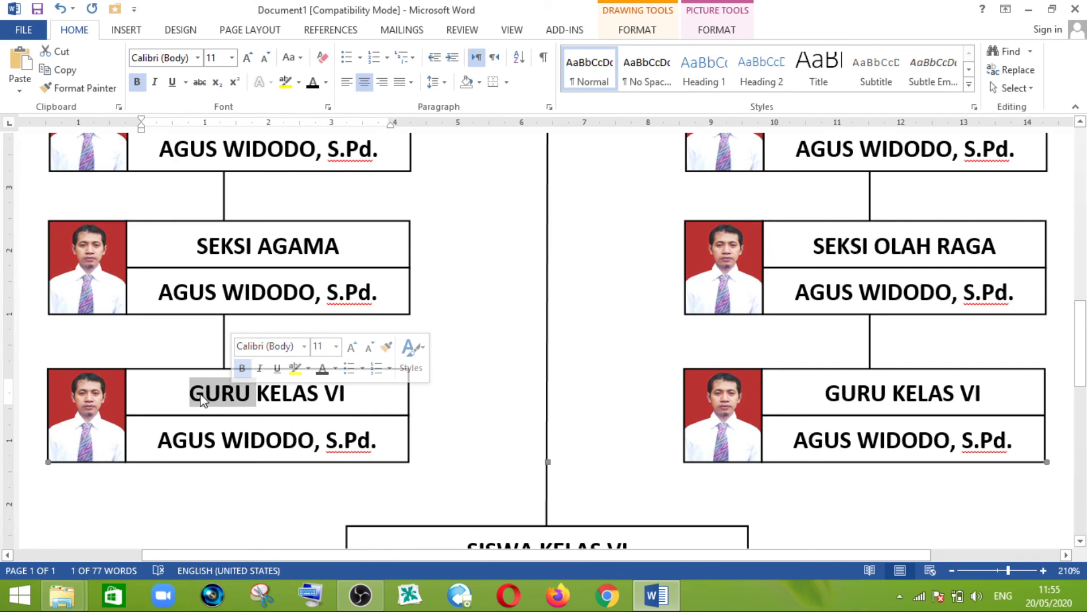
triple_click(194, 393)
type("S")
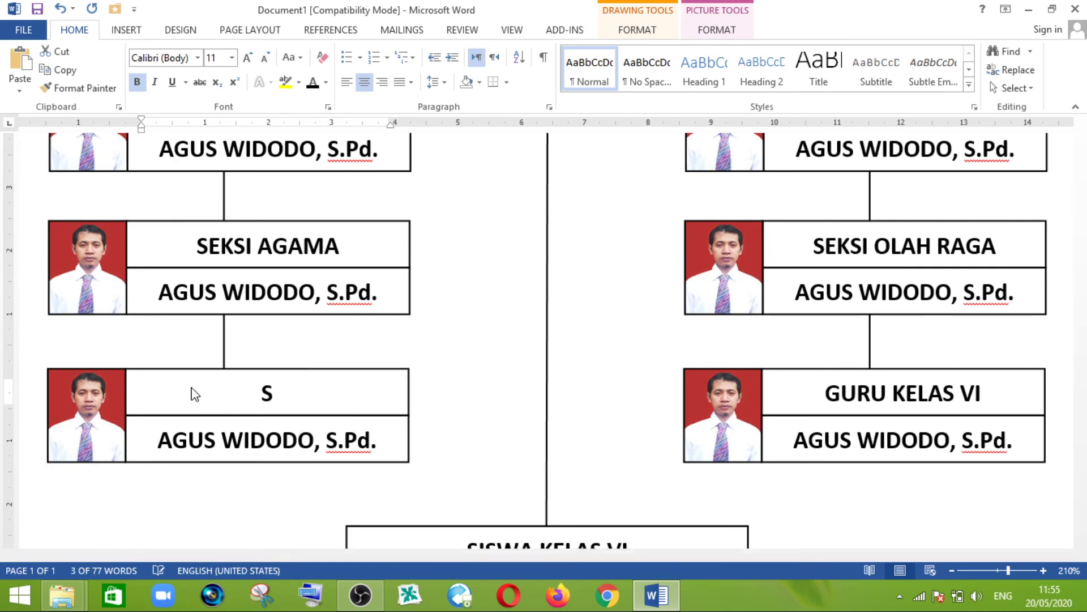
key("BackSpace")
type("SEKS")
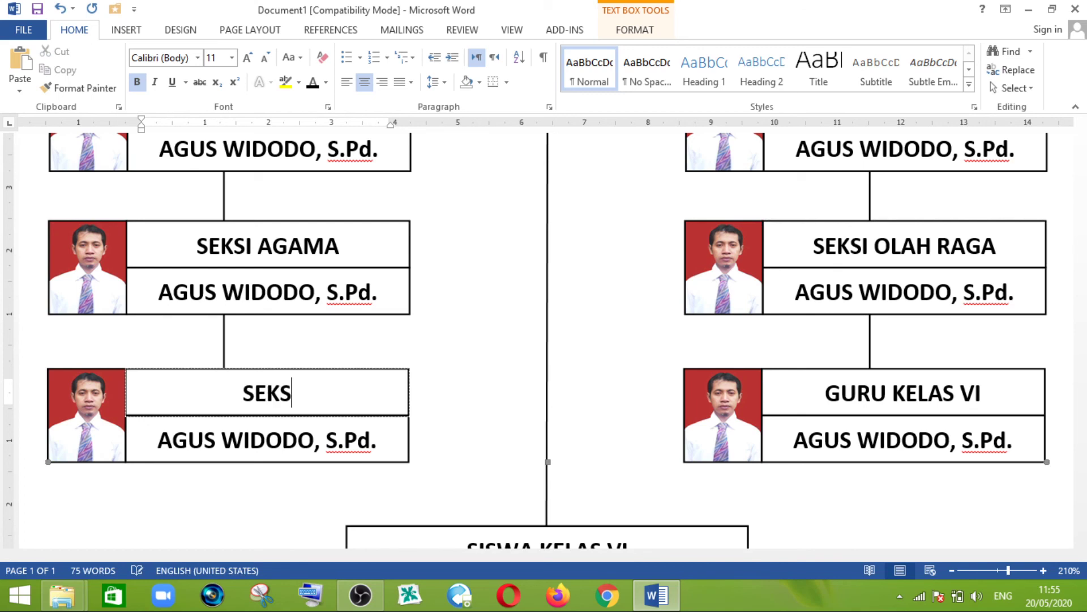
type("I PRAMUKA")
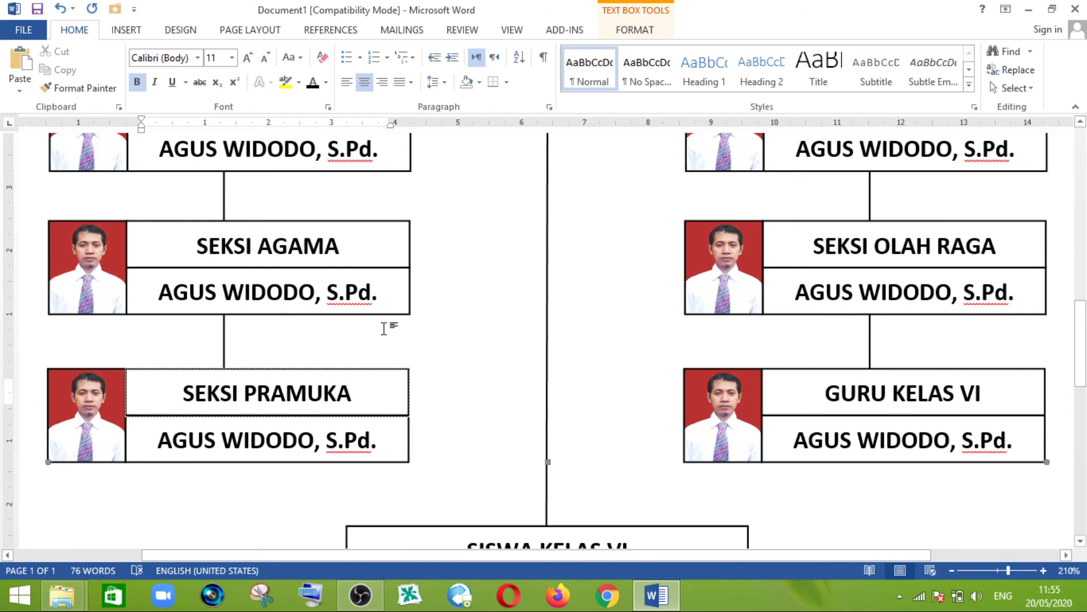
Relabel the bottom-right box SEKSI UPACARA.
left_click(828, 394)
triple_click(833, 398)
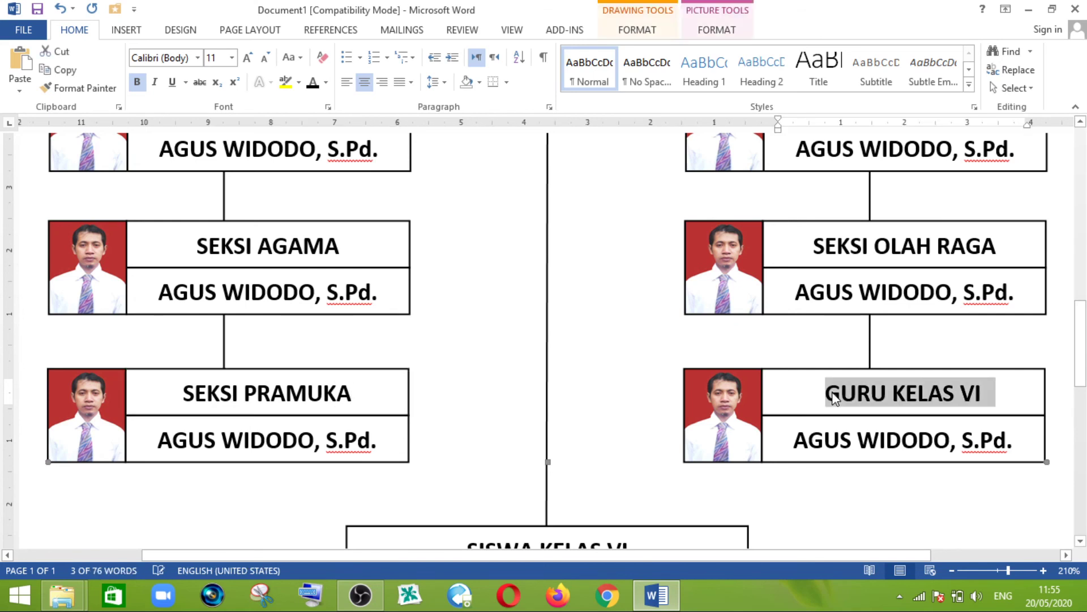
type("EKS")
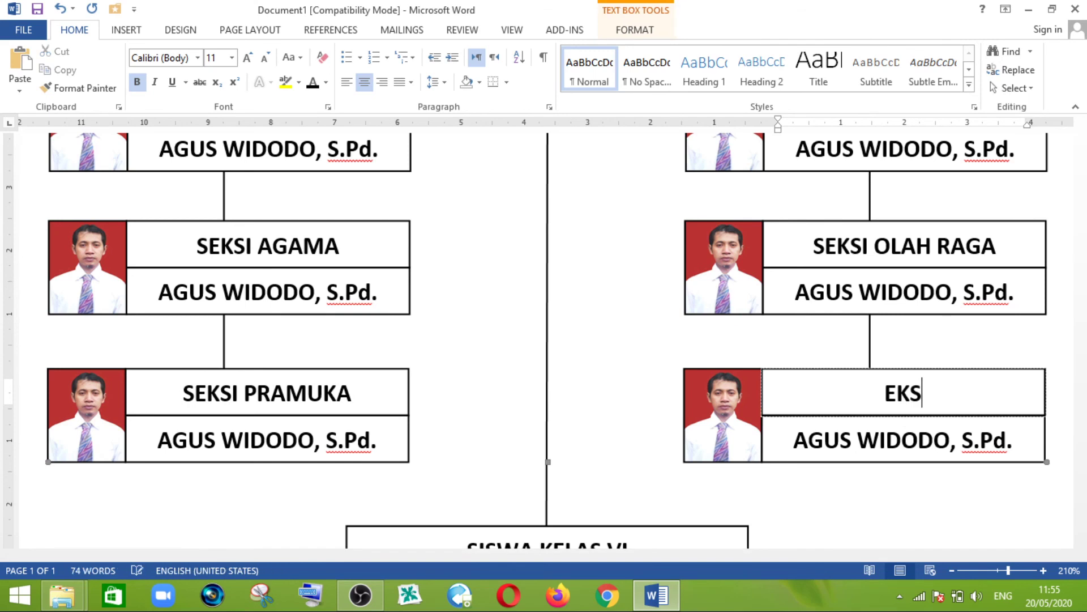
key("BackSpace")
key("BackSpace")
key("BackSpace")
type("SEK")
type("SI")
type("A")
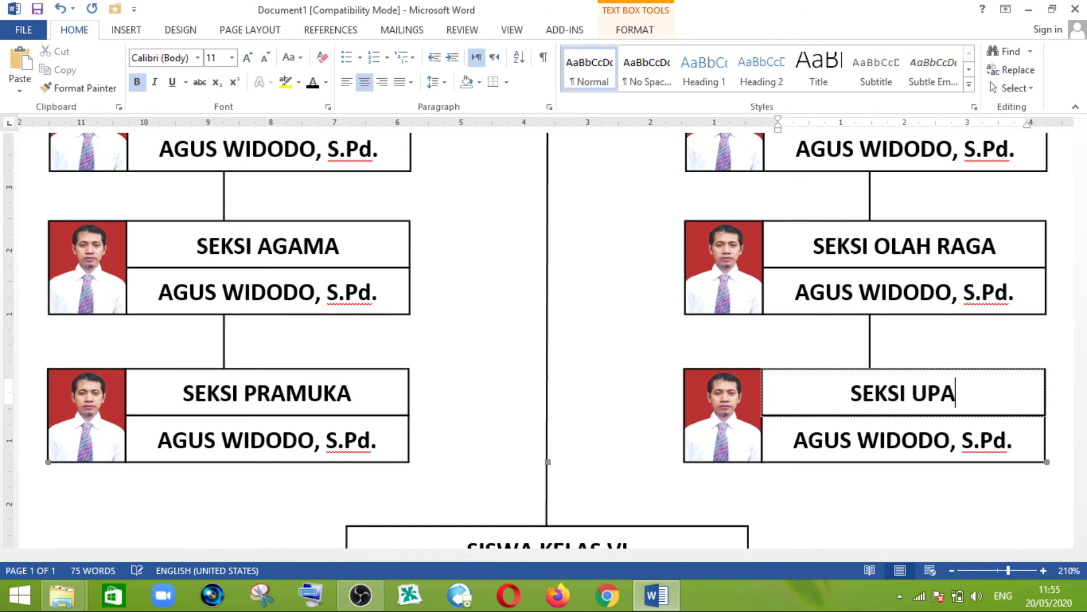
type("CARA")
left_click(650, 358)
scroll(649, 358, "up", 5)
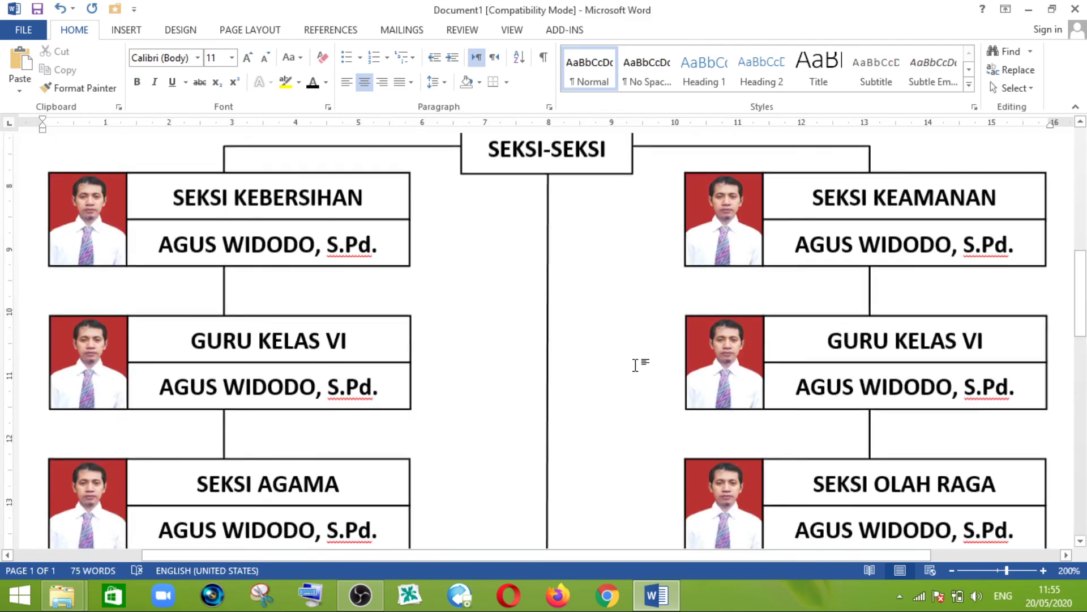
scroll(650, 358, "down", 4, "ctrl")
scroll(635, 364, "down", 4, "ctrl")
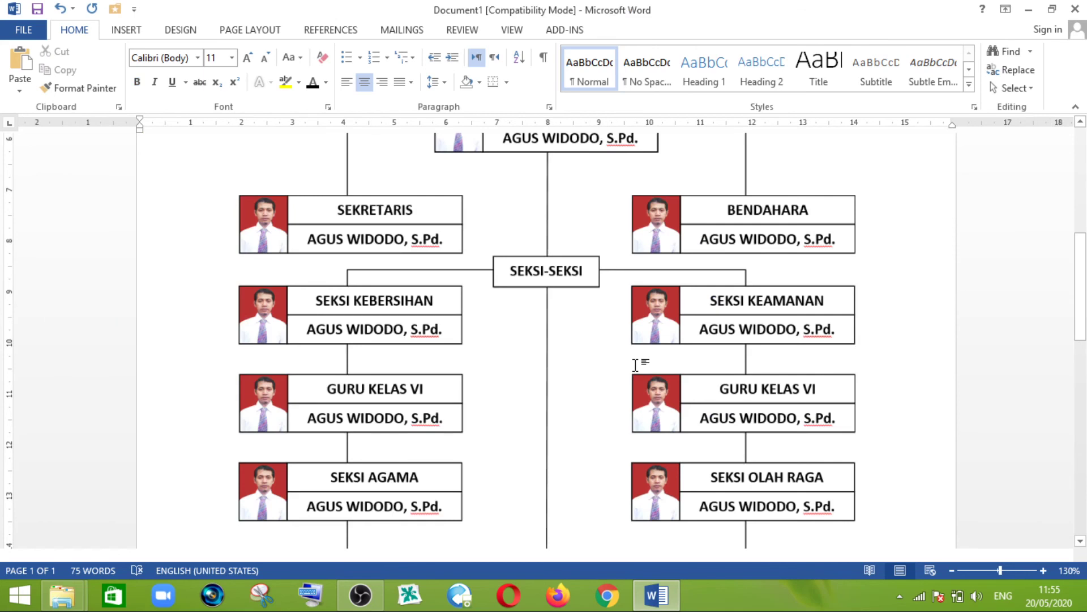
scroll(635, 364, "down", 3, "ctrl")
scroll(637, 371, "down", 1, "ctrl")
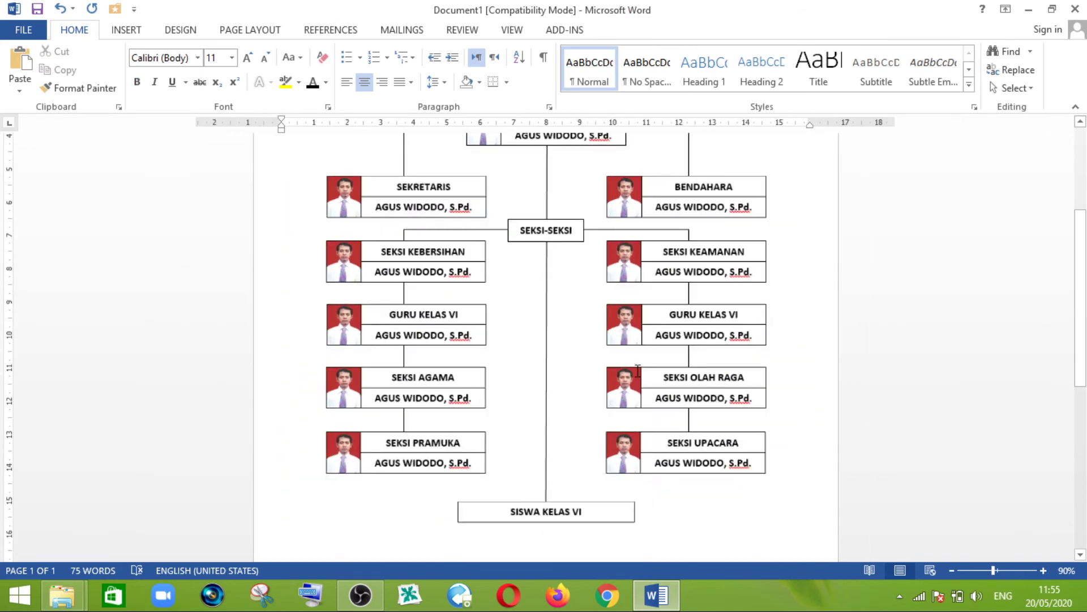
left_click(1081, 123)
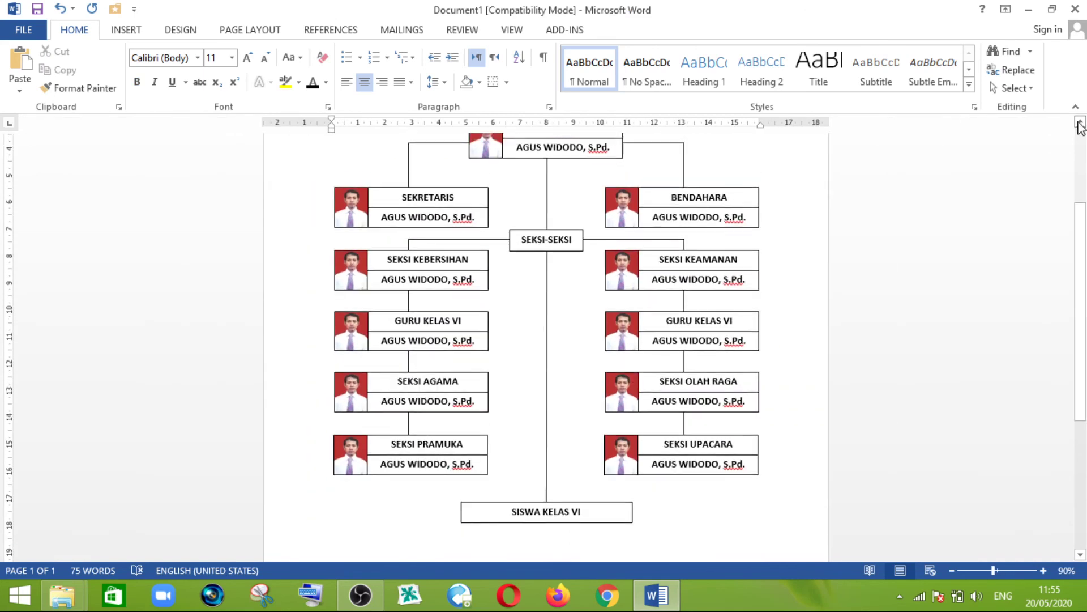
left_click(1081, 123)
scroll(773, 342, "down", 1, "ctrl")
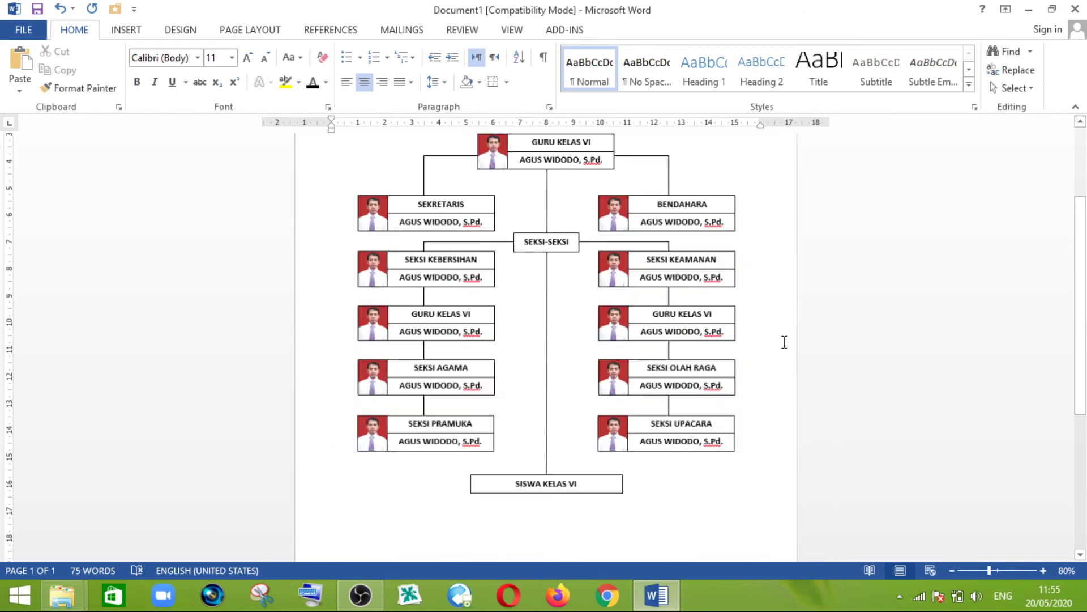
left_click(1081, 122)
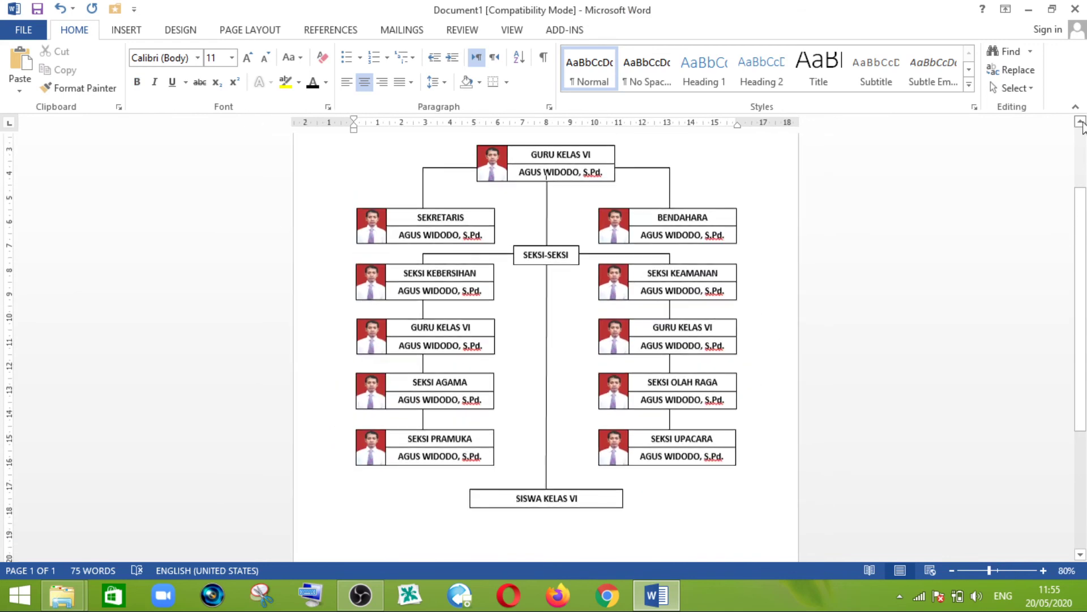
left_click(1080, 123)
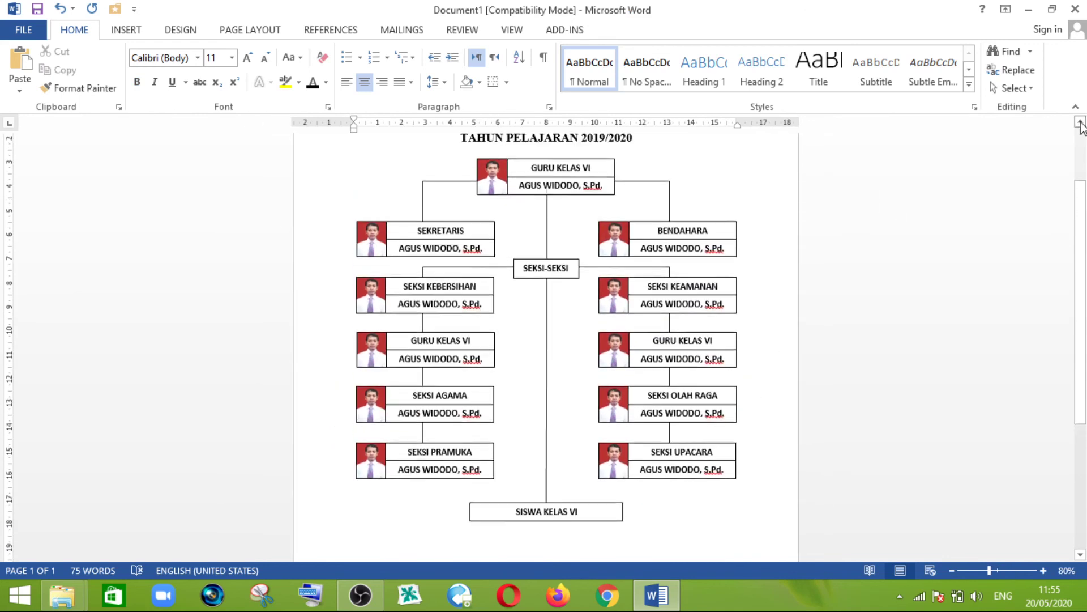
left_click(1005, 88)
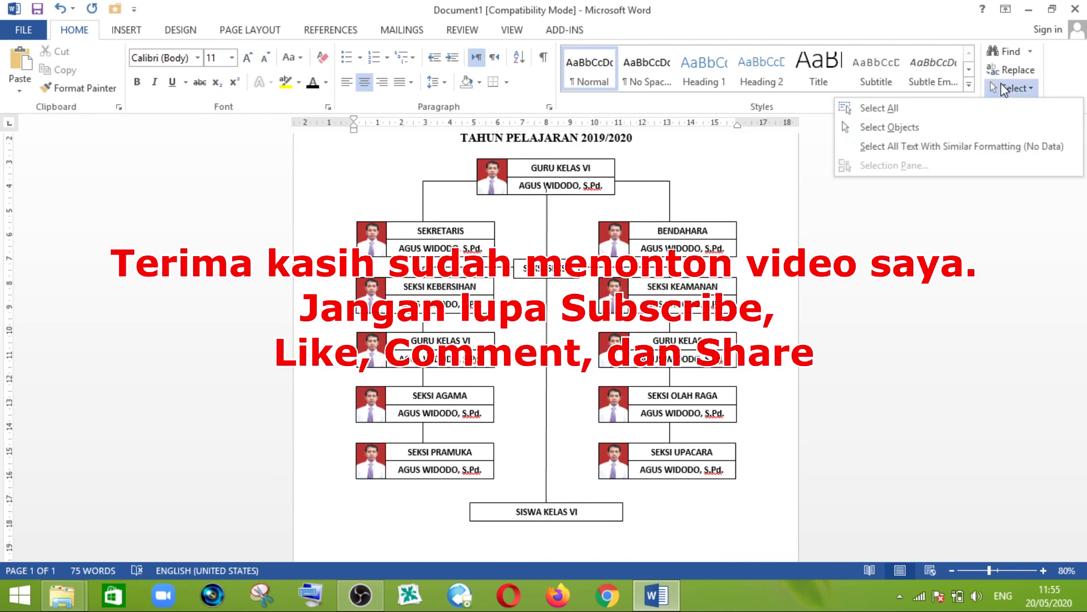